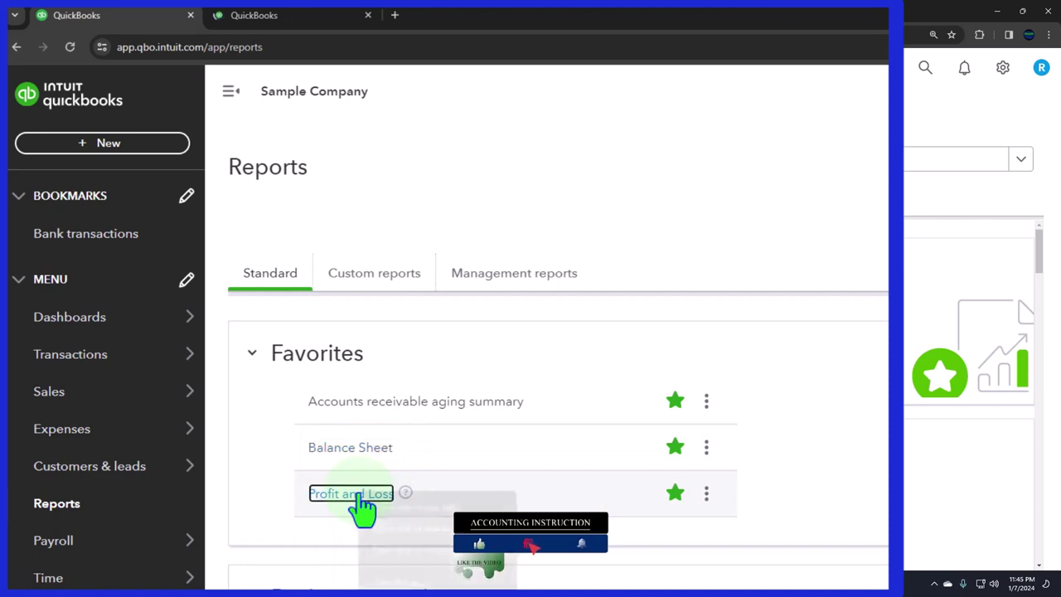
- Open the favourite Profit and Loss report in a new browser tab
{"action": "left_click", "coordinate": [472, 505]}
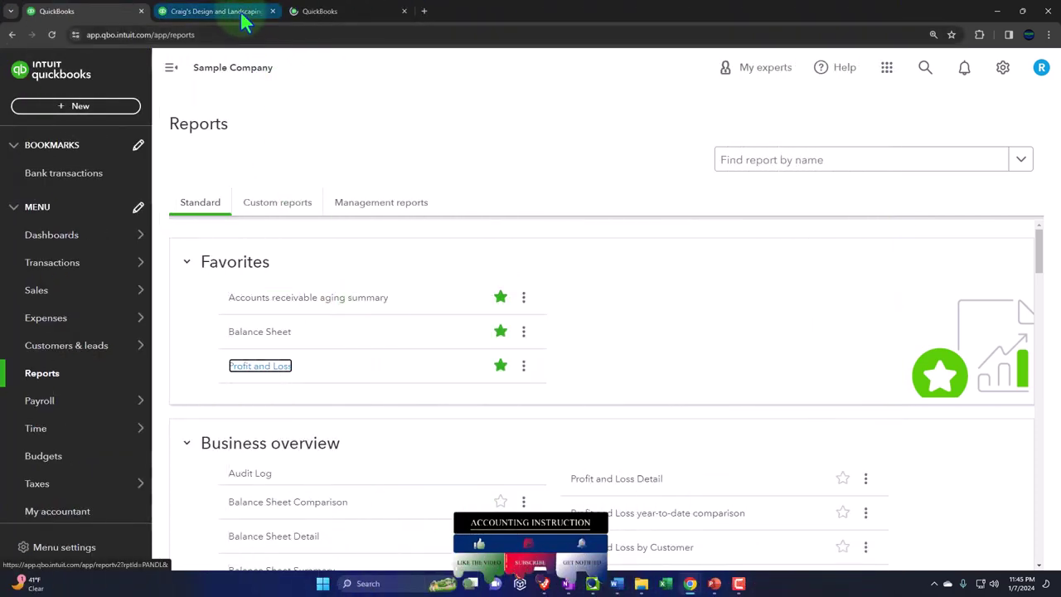
- Rerun the Balance Sheet for 01/01/2023 to 12/31/2023, then go to the Profit and Loss tab
{"action": "left_click", "coordinate": [244, 15]}
{"action": "left_click", "coordinate": [172, 71]}
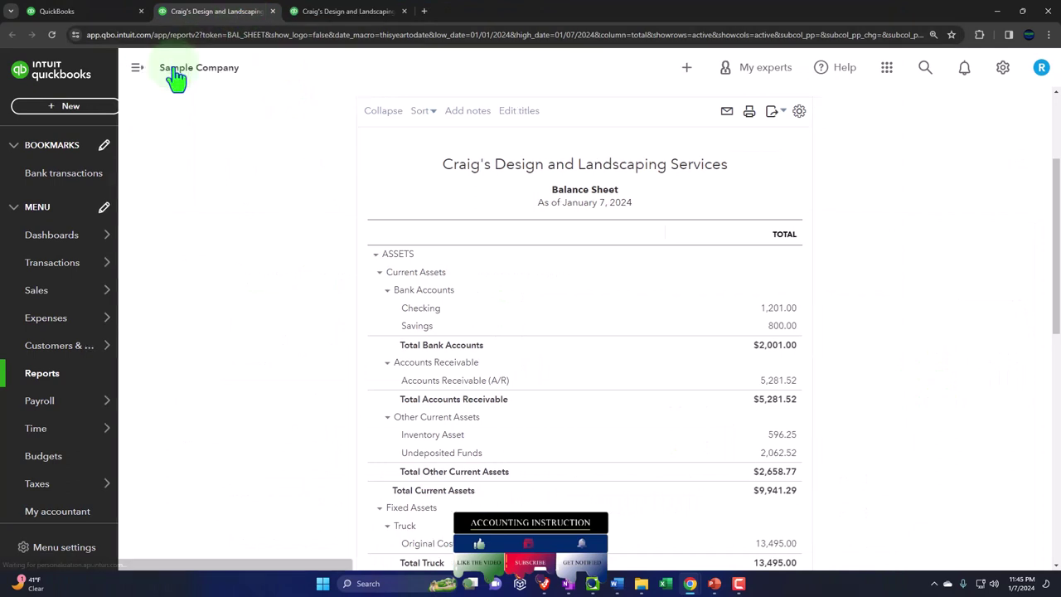
{"action": "scroll", "coordinate": [220, 273], "scroll_direction": "up", "scroll_amount": 3}
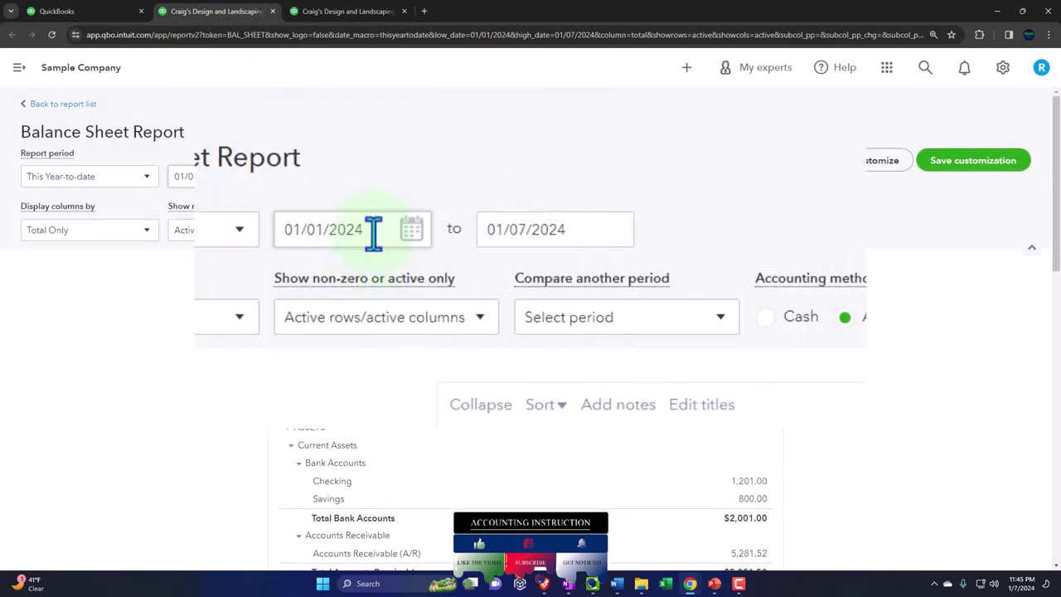
{"action": "left_click", "coordinate": [220, 176]}
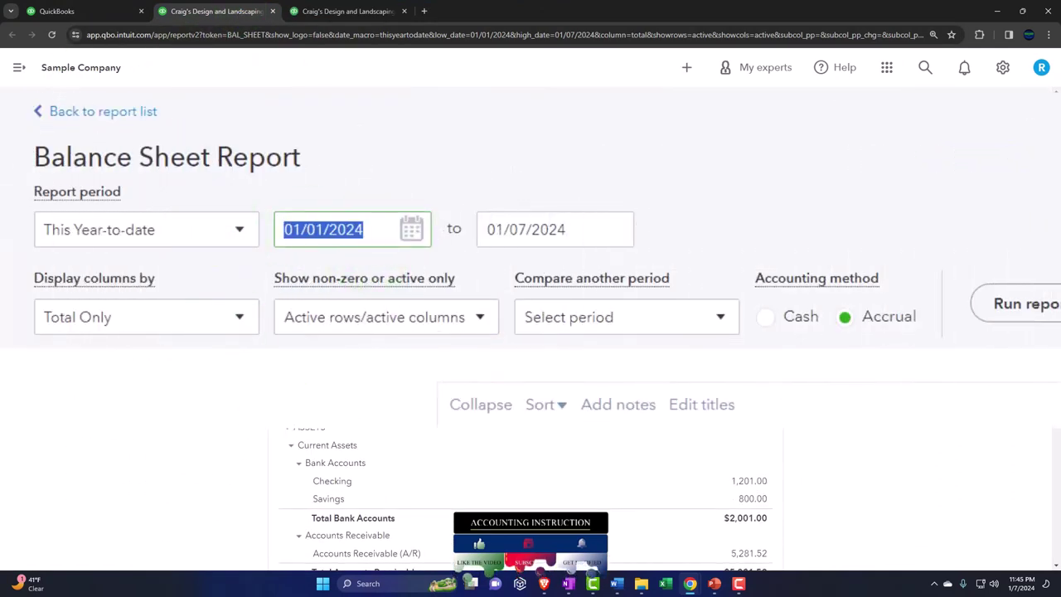
{"action": "type", "text": "01/01/2023"}
{"action": "key", "text": "Tab"}
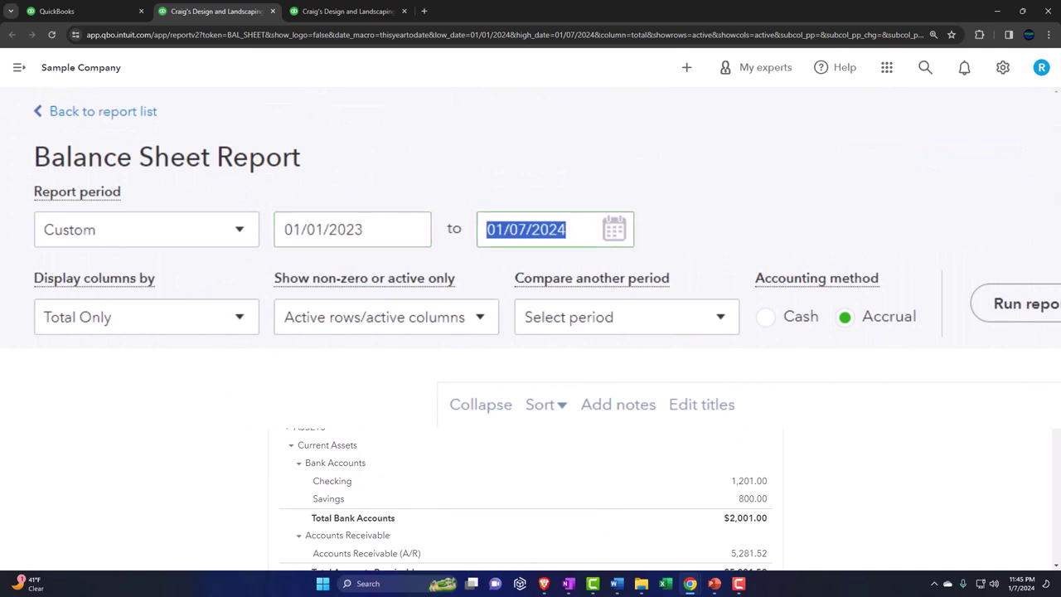
{"action": "type", "text": "12312023"}
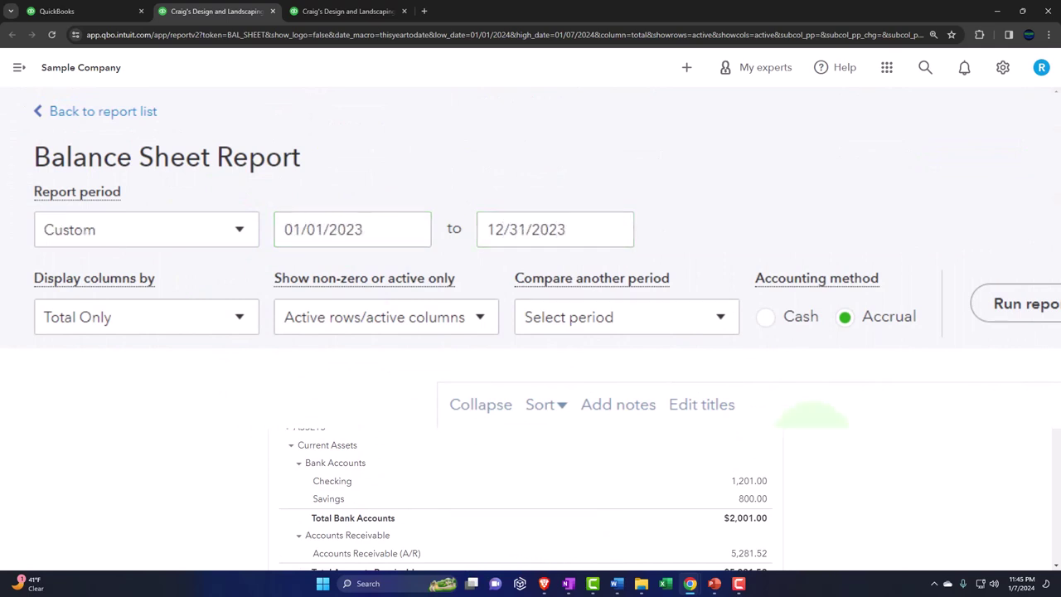
{"action": "left_click", "coordinate": [635, 223]}
{"action": "scroll", "coordinate": [624, 234], "scroll_direction": "down", "scroll_amount": 3}
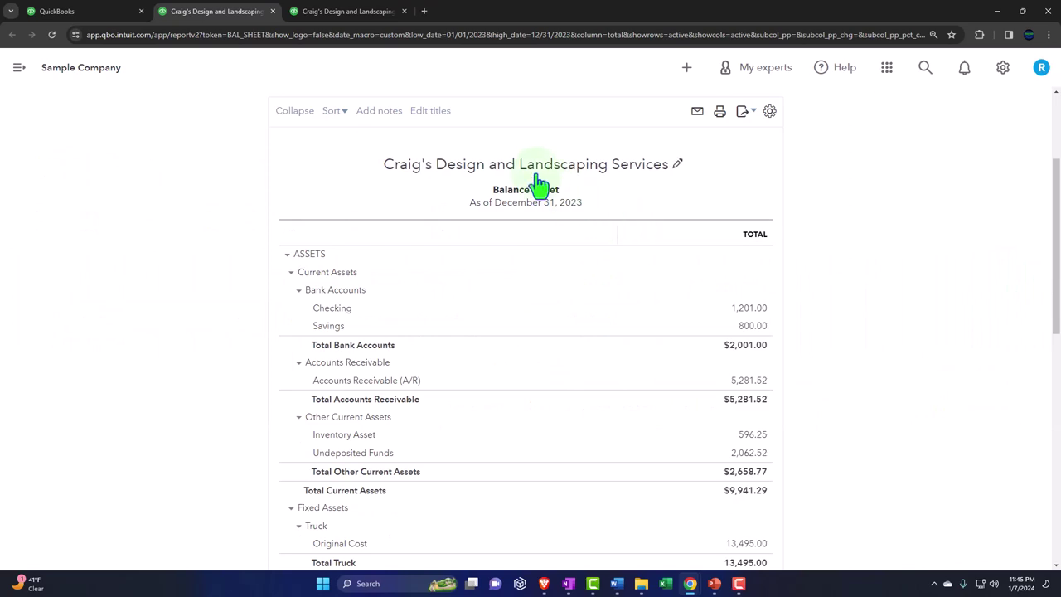
{"action": "left_click", "coordinate": [348, 12]}
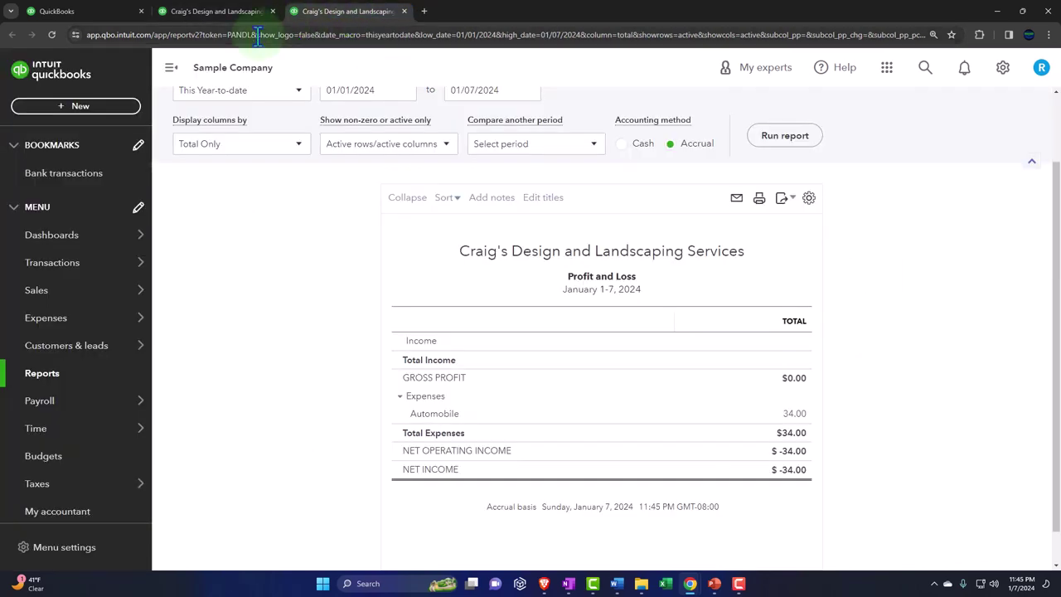
- Collapse the left navigation sidebar beside Sample Company on the Profit and Loss
{"action": "left_click", "coordinate": [171, 67]}
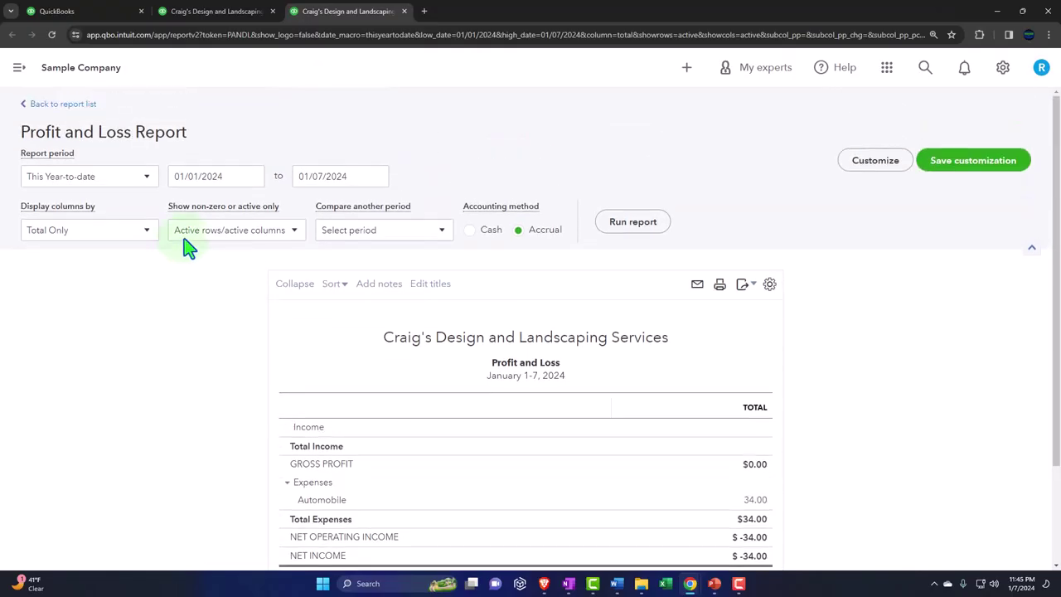
- Rerun the Profit and Loss with dates 01/01/2023 to 12/31/2023
{"action": "left_click", "coordinate": [232, 173]}
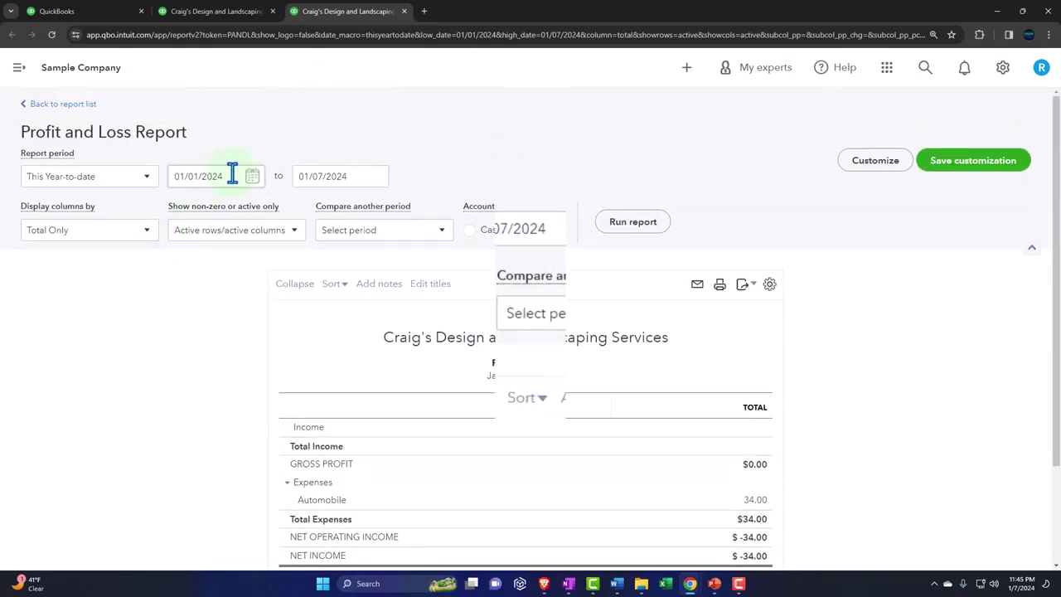
{"action": "type", "text": "010123"}
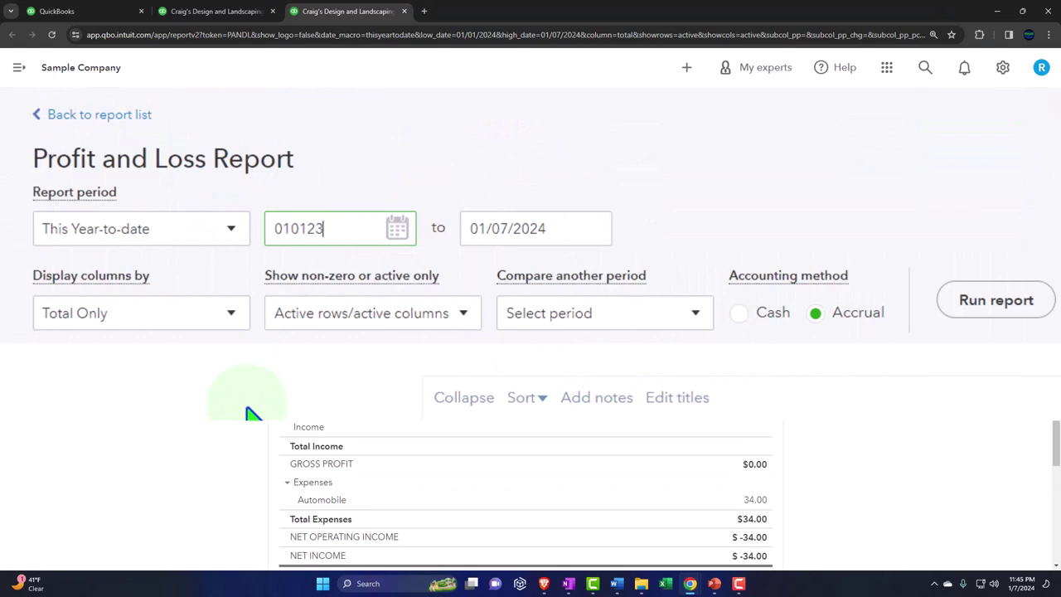
{"action": "key", "text": "Tab"}
{"action": "type", "text": "2"}
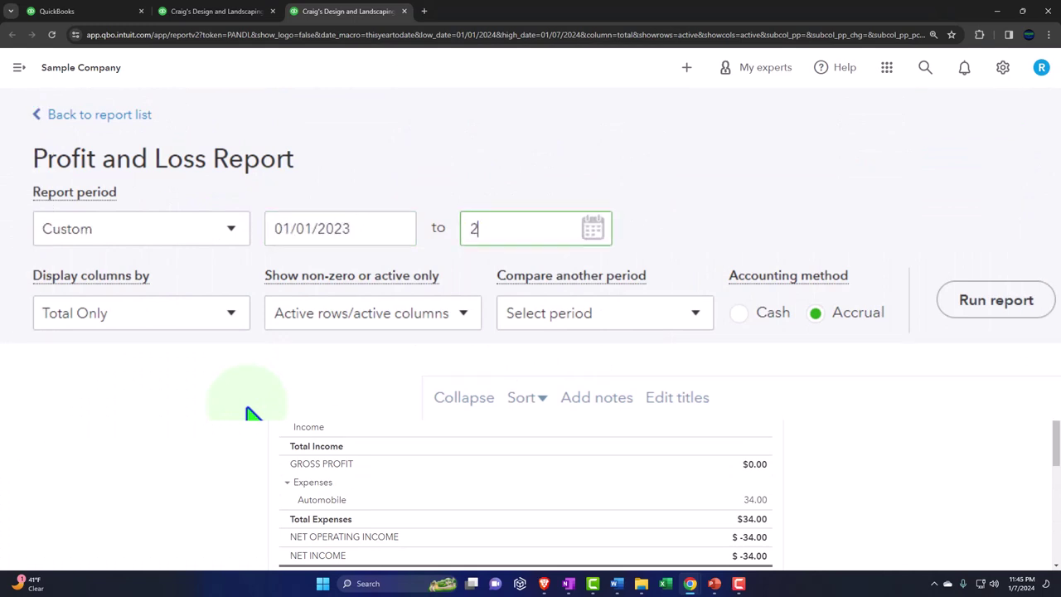
{"action": "key", "text": "BackSpace"}
{"action": "type", "text": "1231231/2023"}
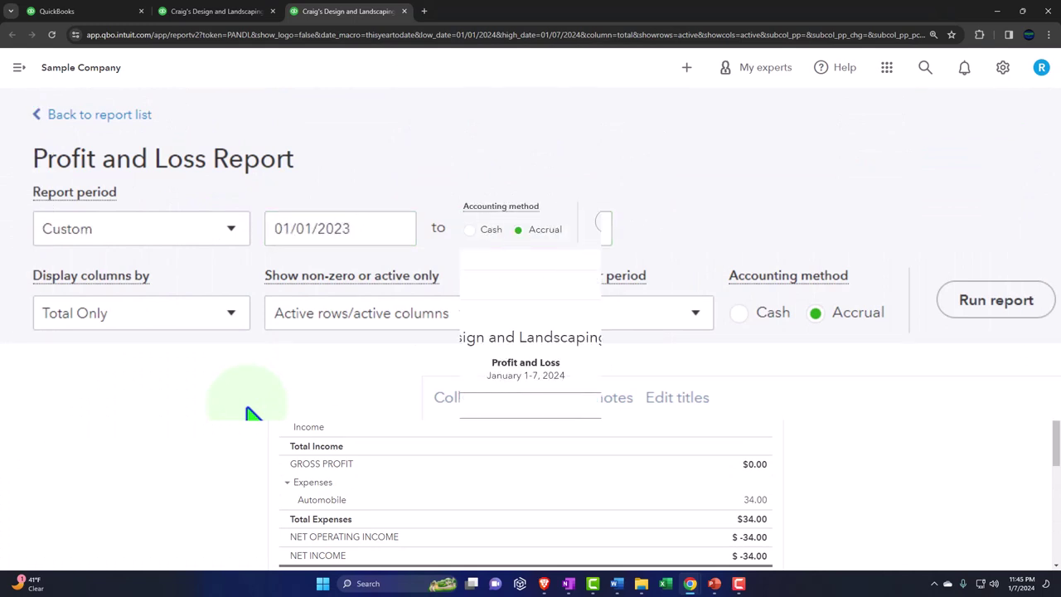
{"action": "left_click", "coordinate": [995, 300]}
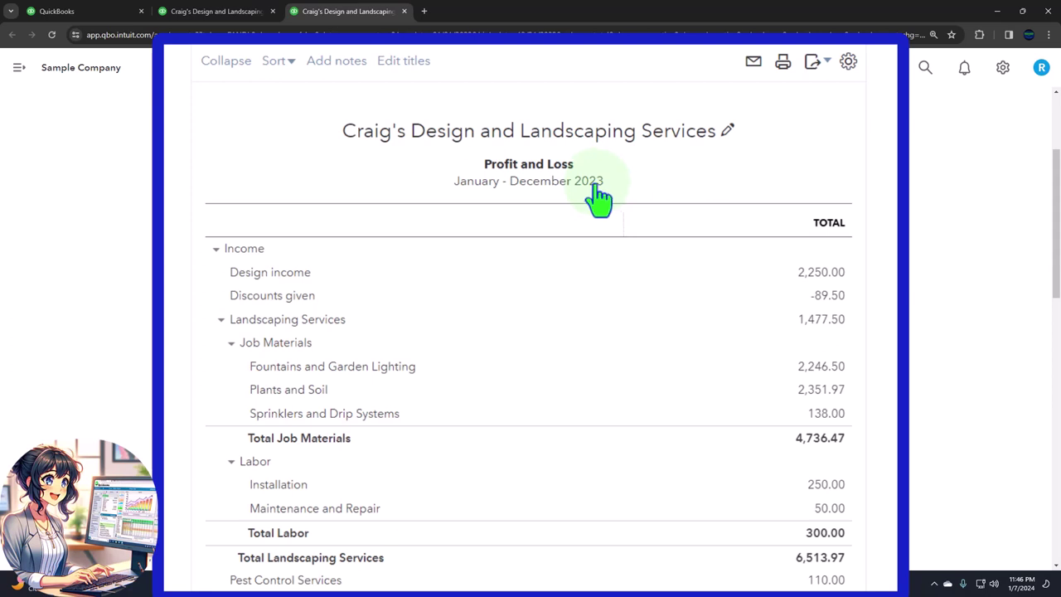
- On the Balance Sheet, drill into the 5,281.52 Accounts Receivable (A/R) amount
{"action": "left_click", "coordinate": [228, 15]}
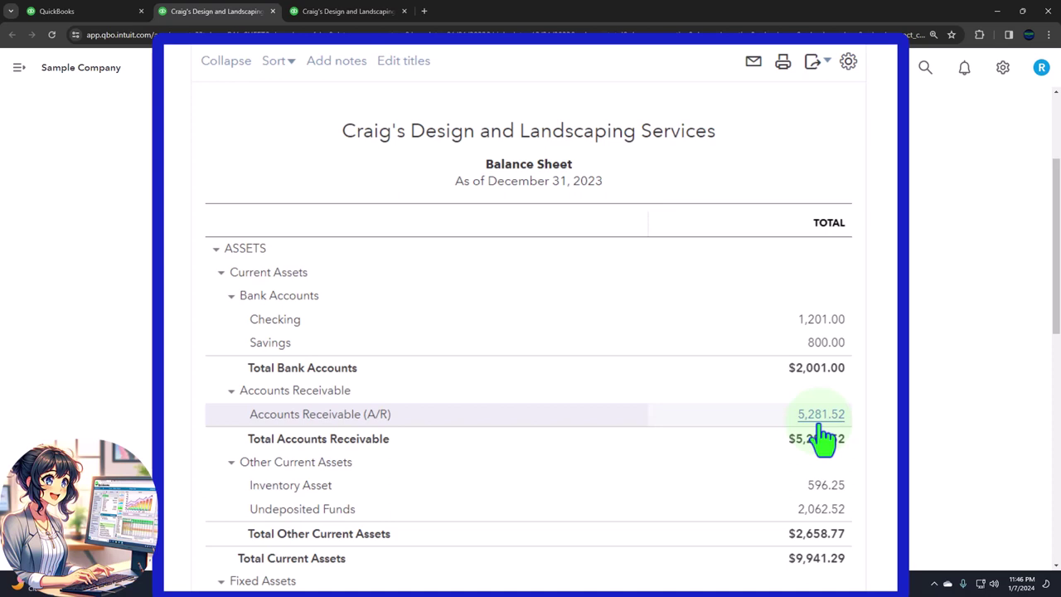
{"action": "left_click", "coordinate": [747, 383]}
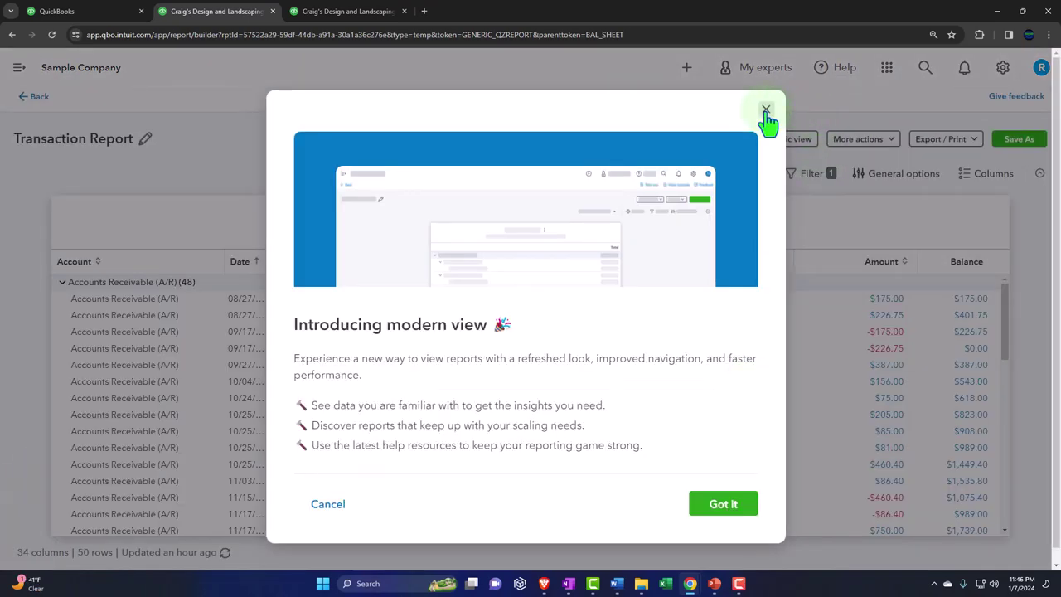
- Dismiss the modern view pop-up, review the 48 A/R transactions, and return to the Balance Sheet
{"action": "left_click", "coordinate": [763, 111]}
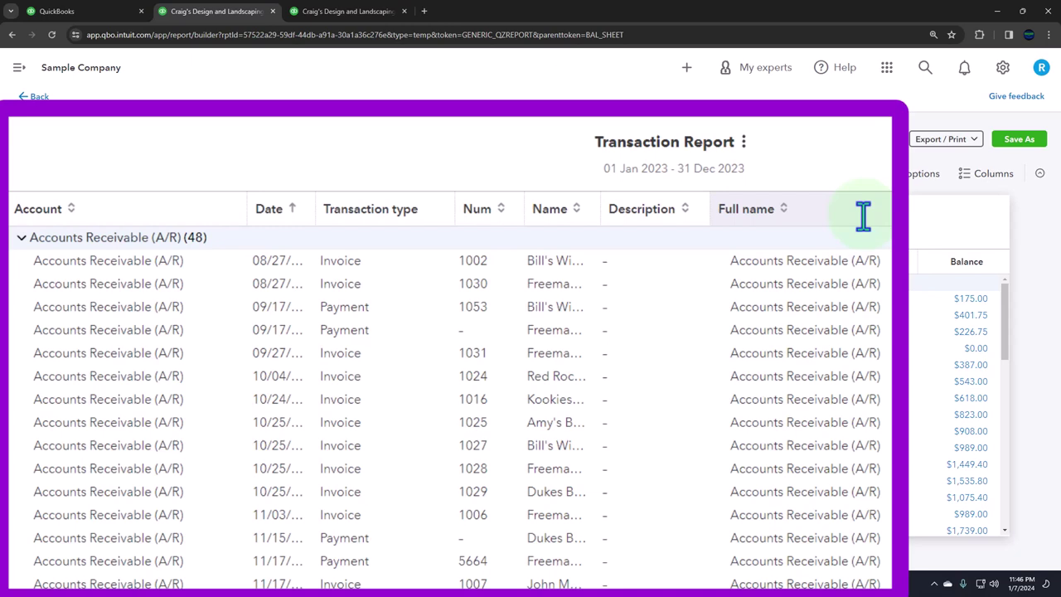
{"action": "left_click", "coordinate": [38, 97]}
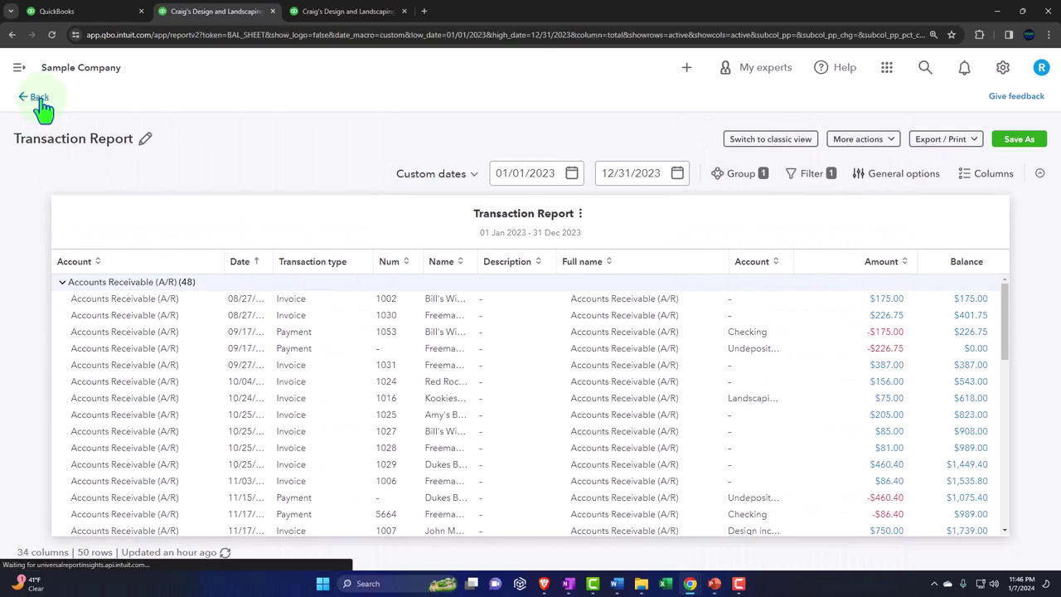
- Open the Reports page and scroll down to the Who owes you section
{"action": "left_click", "coordinate": [91, 20]}
{"action": "left_click", "coordinate": [37, 374]}
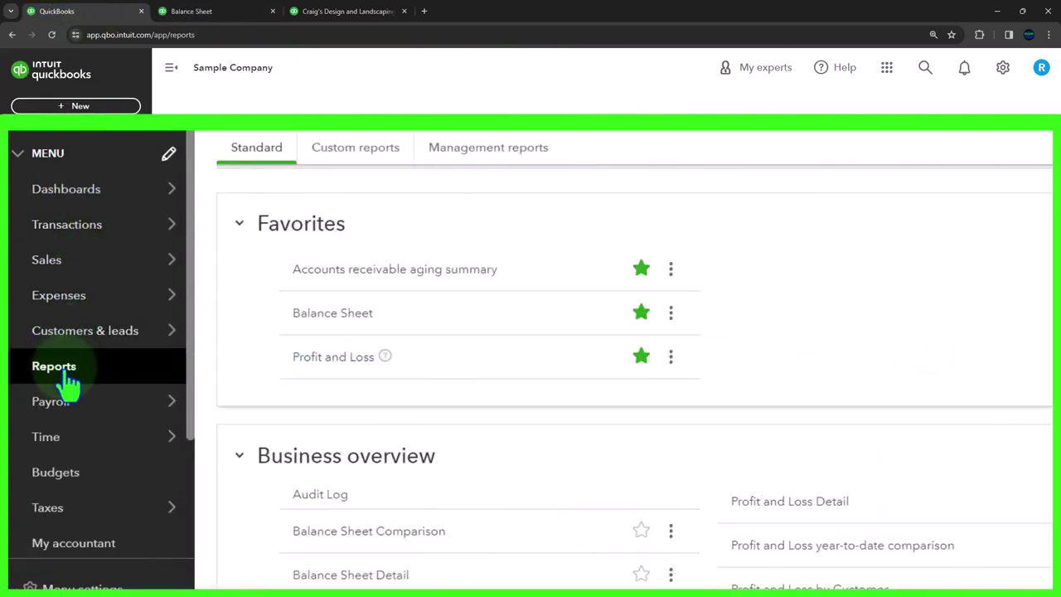
{"action": "scroll", "coordinate": [338, 354], "scroll_direction": "down", "scroll_amount": 5}
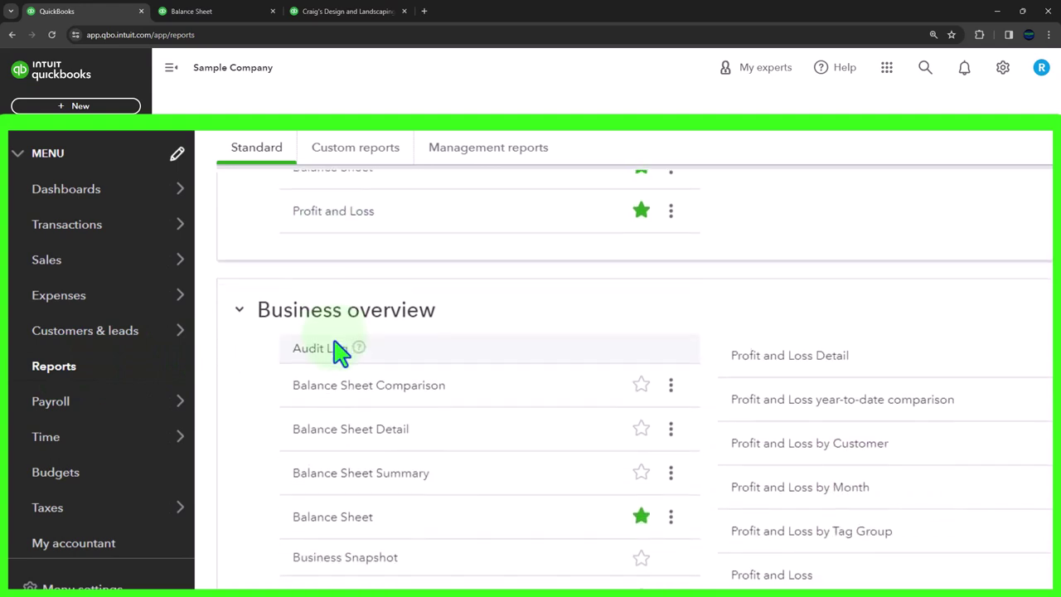
{"action": "scroll", "coordinate": [338, 355], "scroll_direction": "down", "scroll_amount": 3}
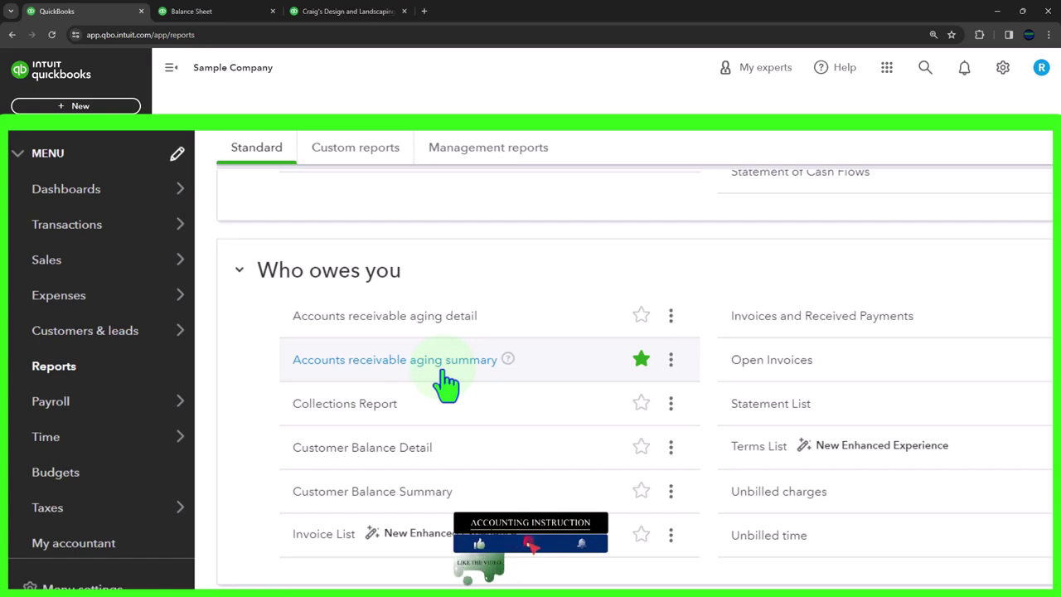
{"action": "mouse_move", "coordinate": [71, 274]}
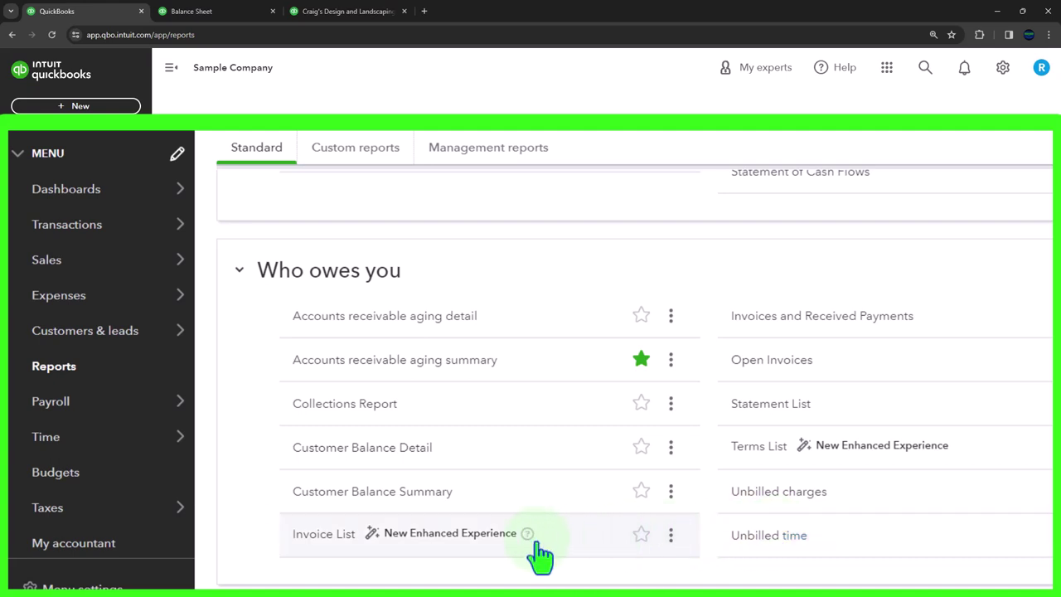
{"action": "right_click", "coordinate": [415, 492]}
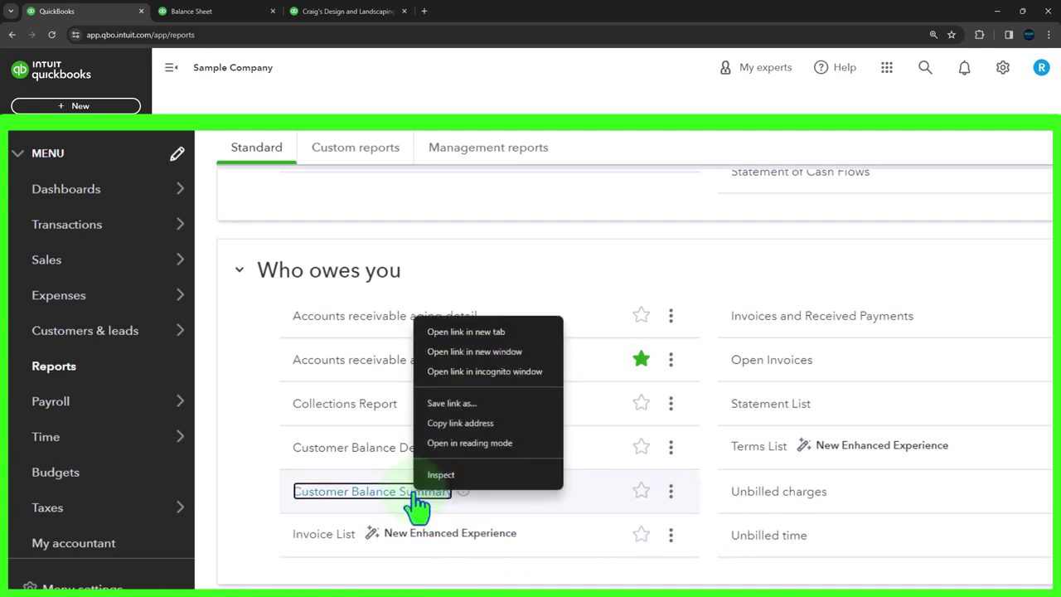
- Open Customer Balance Summary in a new tab and collapse its sidebar
{"action": "left_click", "coordinate": [442, 328]}
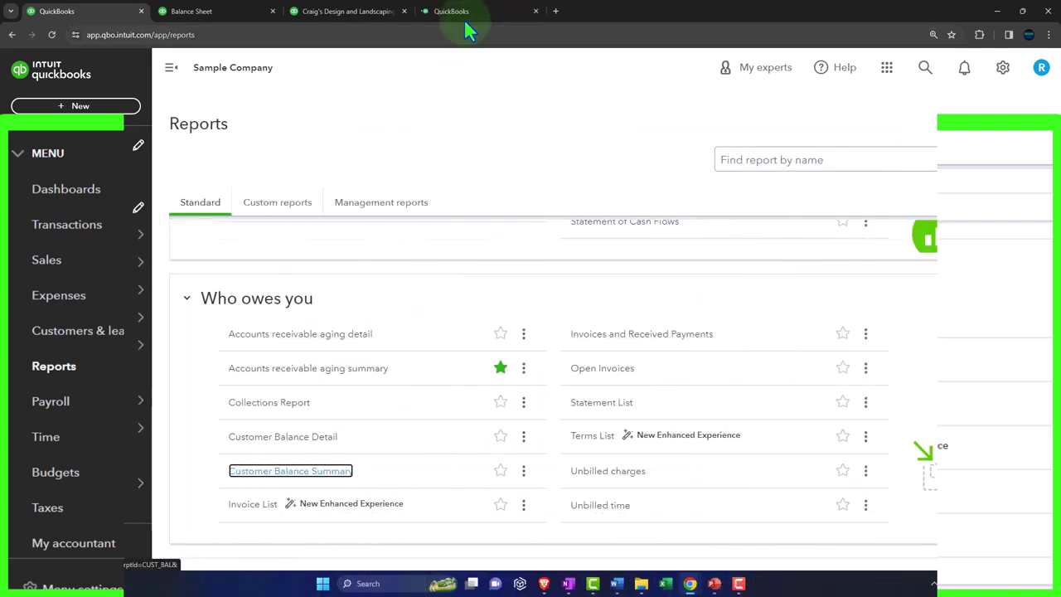
{"action": "left_click", "coordinate": [462, 13]}
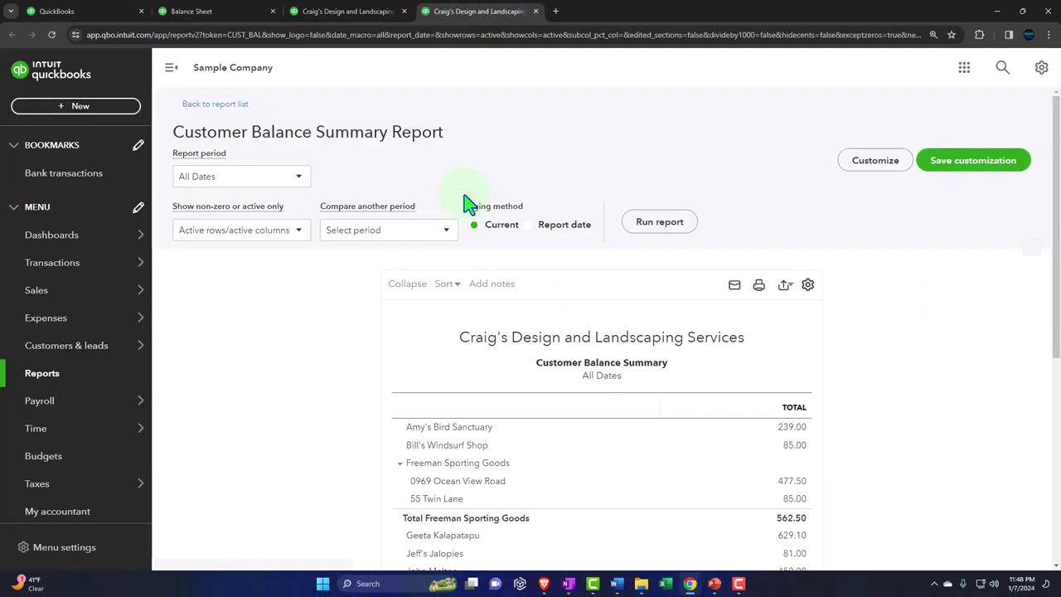
{"action": "scroll", "coordinate": [467, 203], "scroll_direction": "down", "scroll_amount": 2}
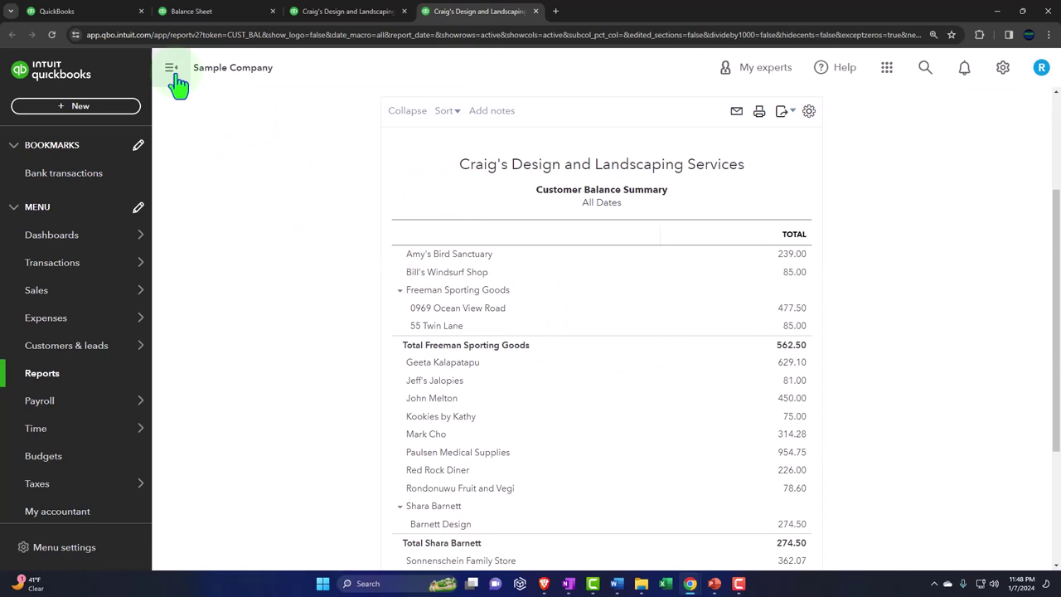
{"action": "left_click", "coordinate": [171, 67]}
{"action": "scroll", "coordinate": [265, 309], "scroll_direction": "up", "scroll_amount": 2}
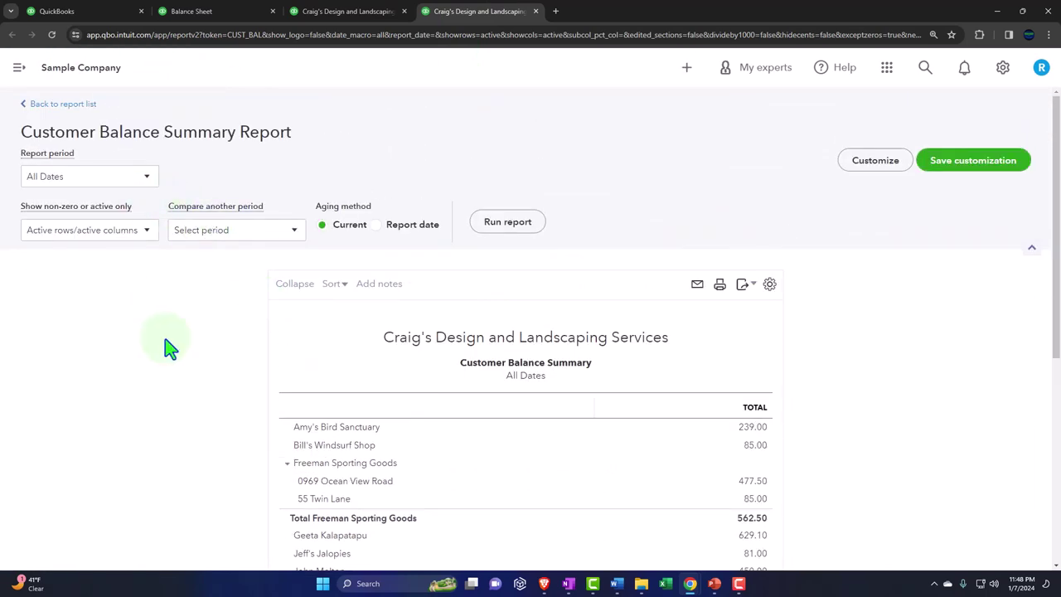
- Run the Customer Balance Summary for a custom as-of date of 12/31/2023
{"action": "left_click", "coordinate": [147, 183]}
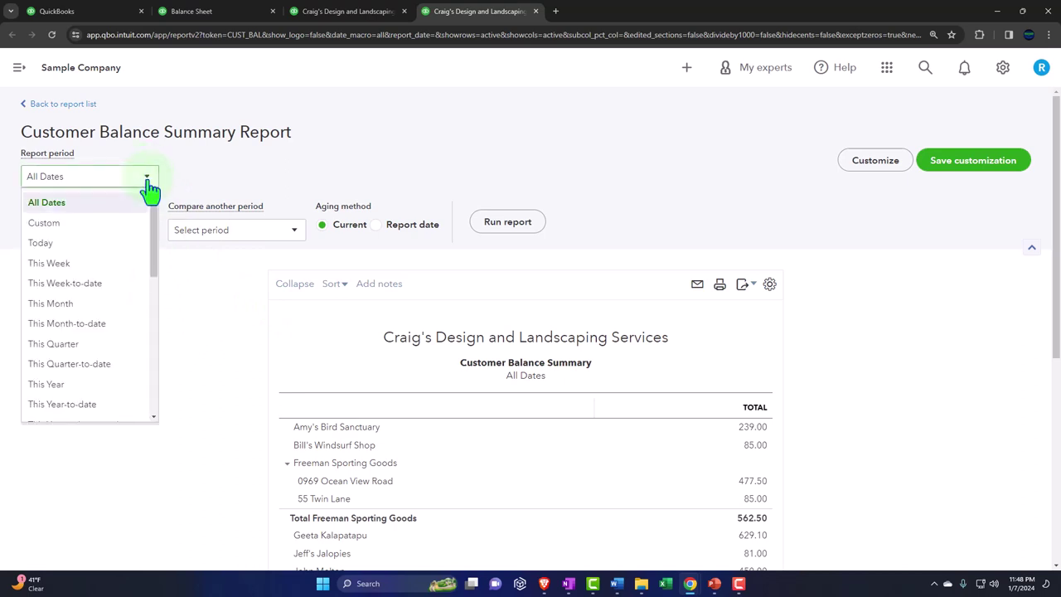
{"action": "left_click", "coordinate": [124, 224]}
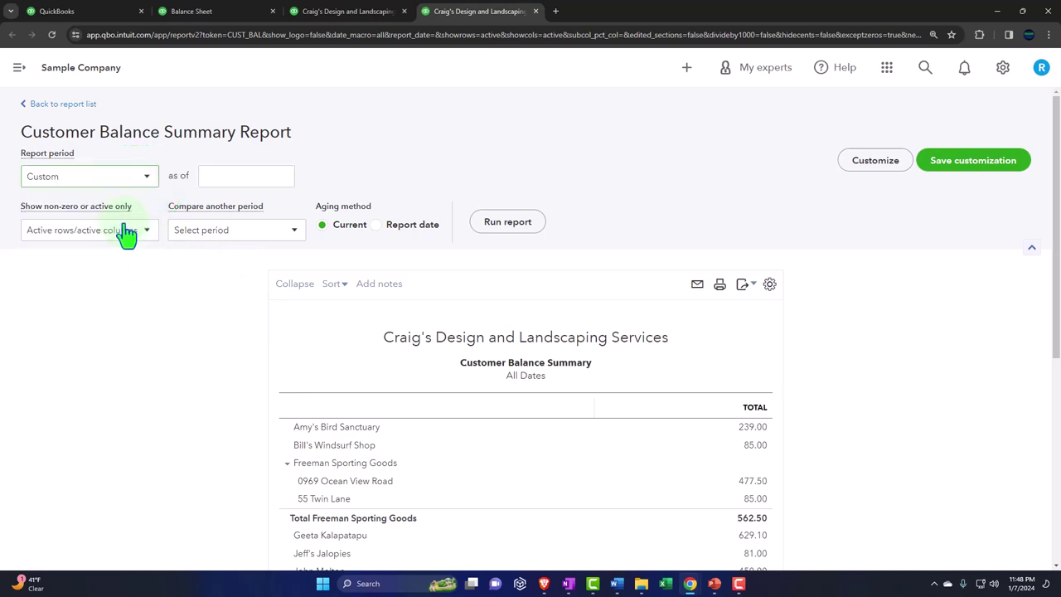
{"action": "left_click", "coordinate": [256, 176]}
{"action": "type", "text": "12/31/2023"}
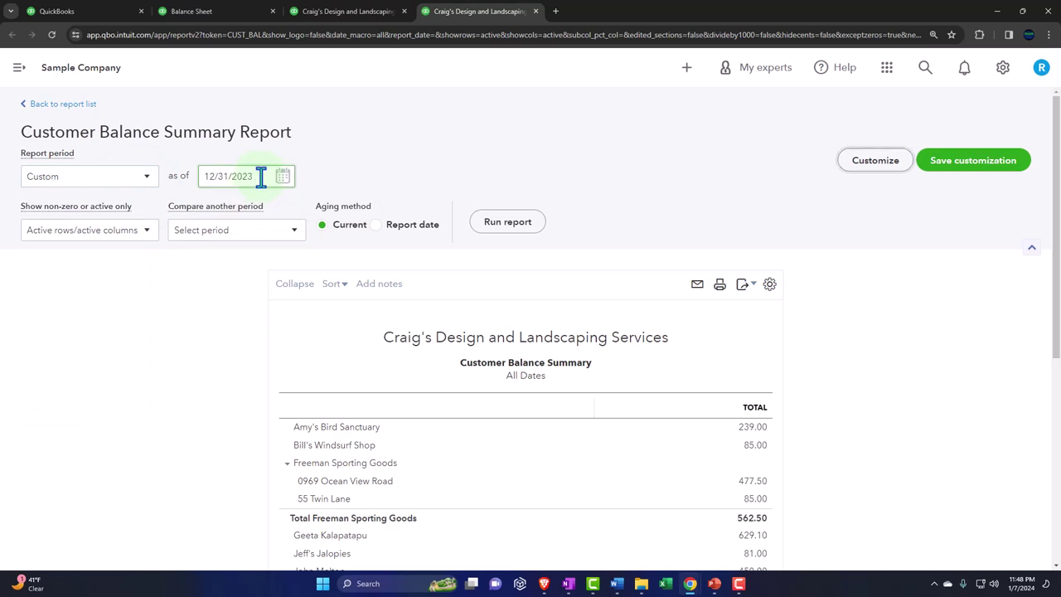
{"action": "left_click", "coordinate": [498, 223]}
- Confirm the summary's TOTAL row reads $5,281.52, then switch to the Balance Sheet tab
{"action": "scroll", "coordinate": [199, 295], "scroll_direction": "down", "scroll_amount": 2}
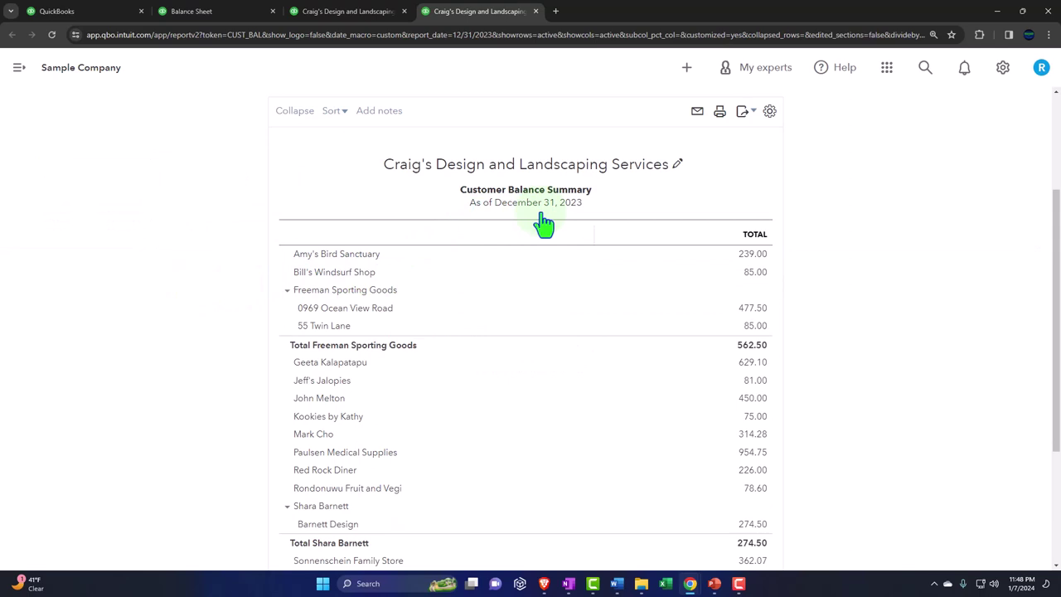
{"action": "scroll", "coordinate": [543, 222], "scroll_direction": "up", "scroll_amount": 2}
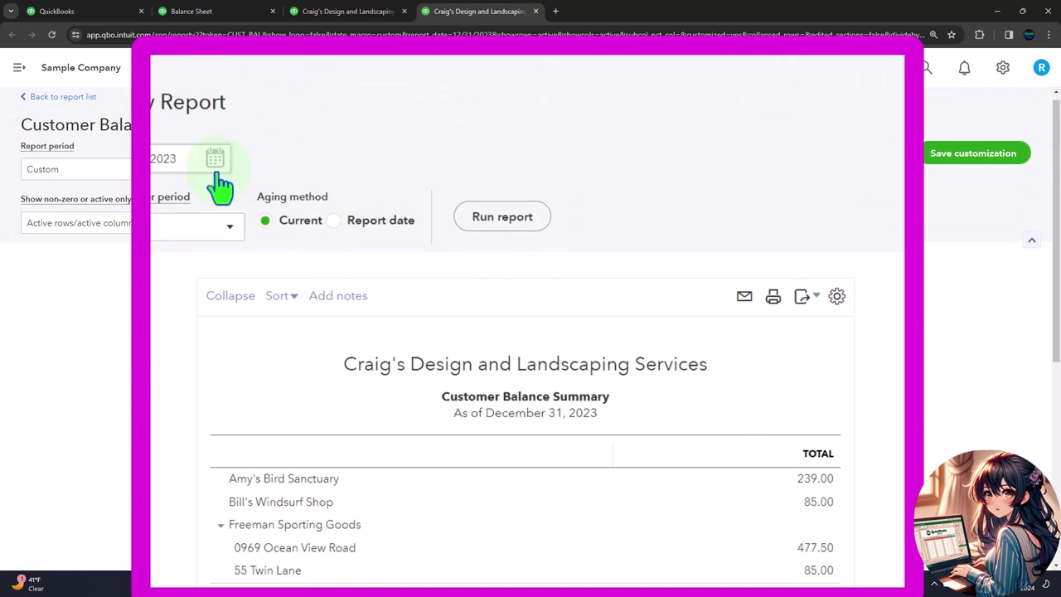
{"action": "scroll", "coordinate": [150, 406], "scroll_direction": "down", "scroll_amount": 3}
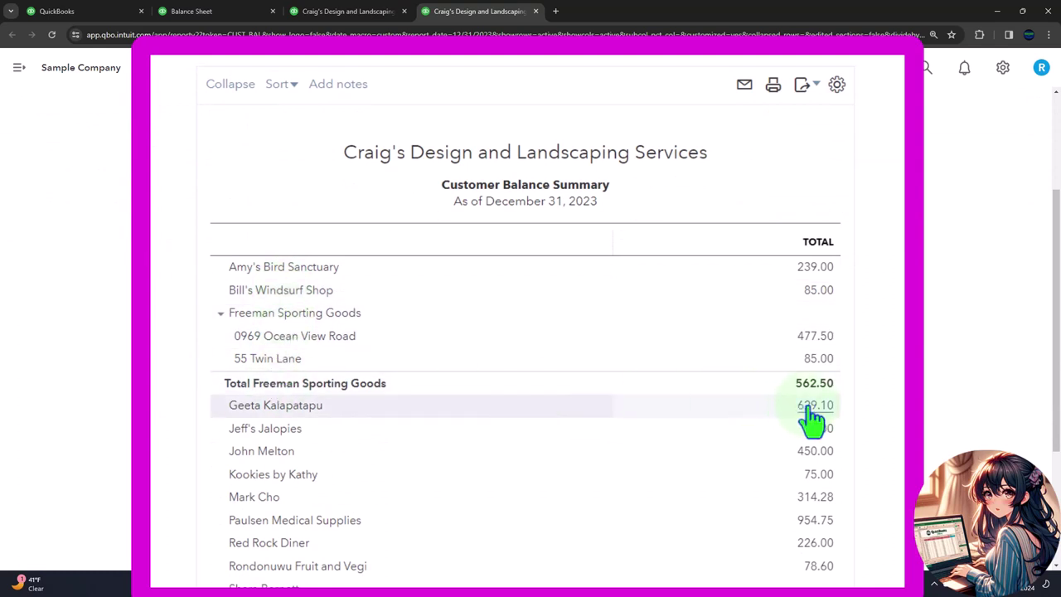
{"action": "scroll", "coordinate": [812, 421], "scroll_direction": "down", "scroll_amount": 3}
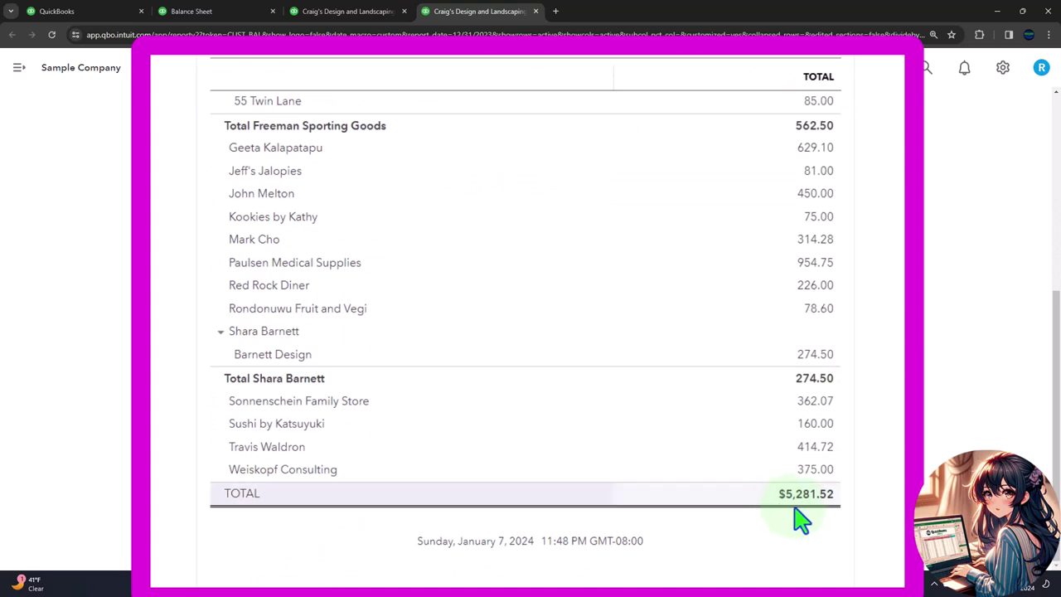
{"action": "left_click", "coordinate": [228, 18]}
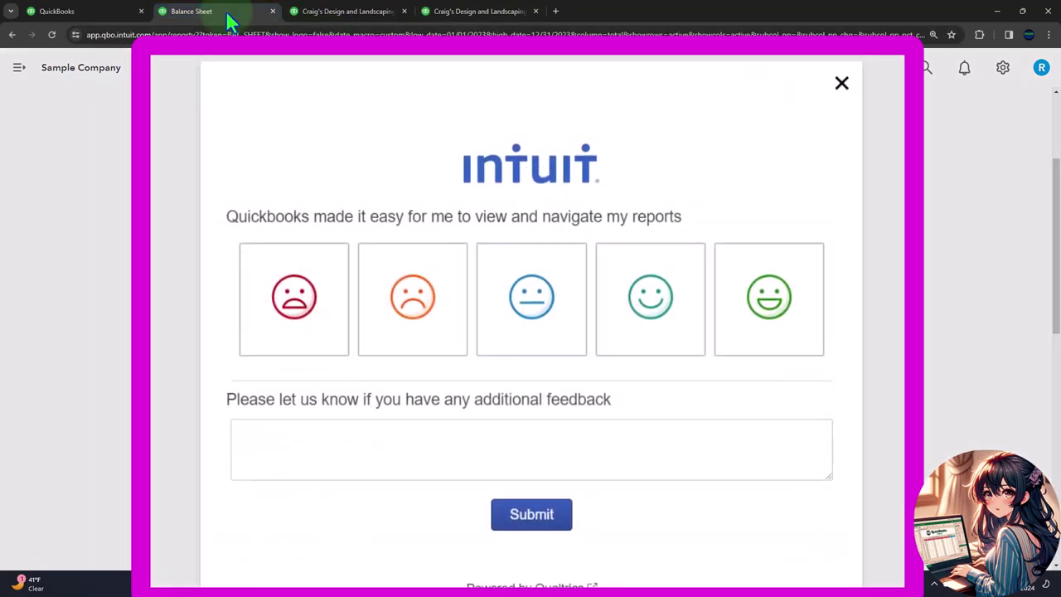
- Close the survey, match Balance Sheet A/R of $5,281.52 against the customer summary, and return to Reports
{"action": "left_click", "coordinate": [842, 85]}
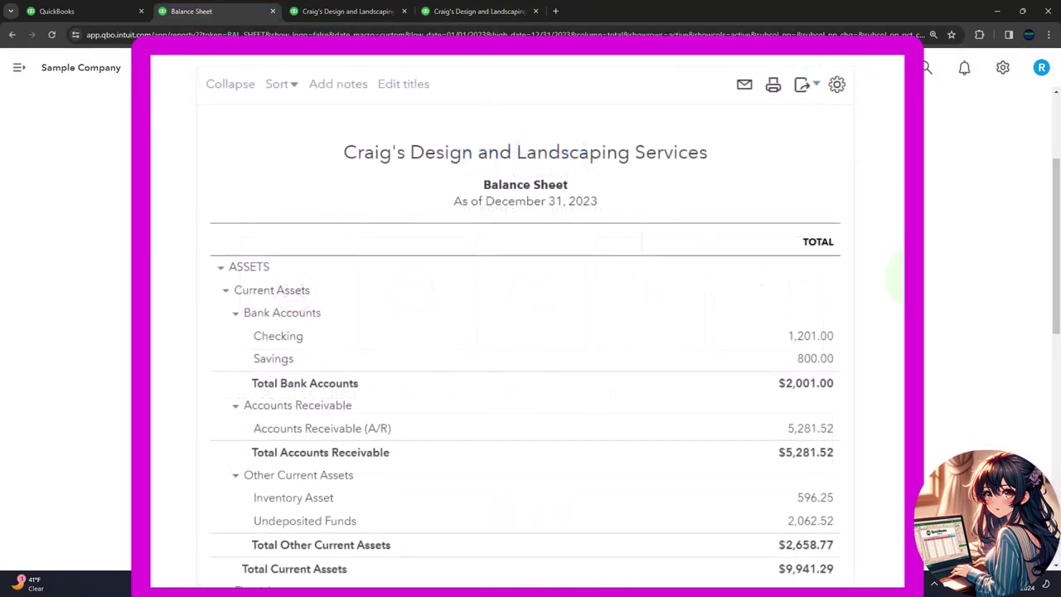
{"action": "scroll", "coordinate": [846, 411], "scroll_direction": "down", "scroll_amount": 1}
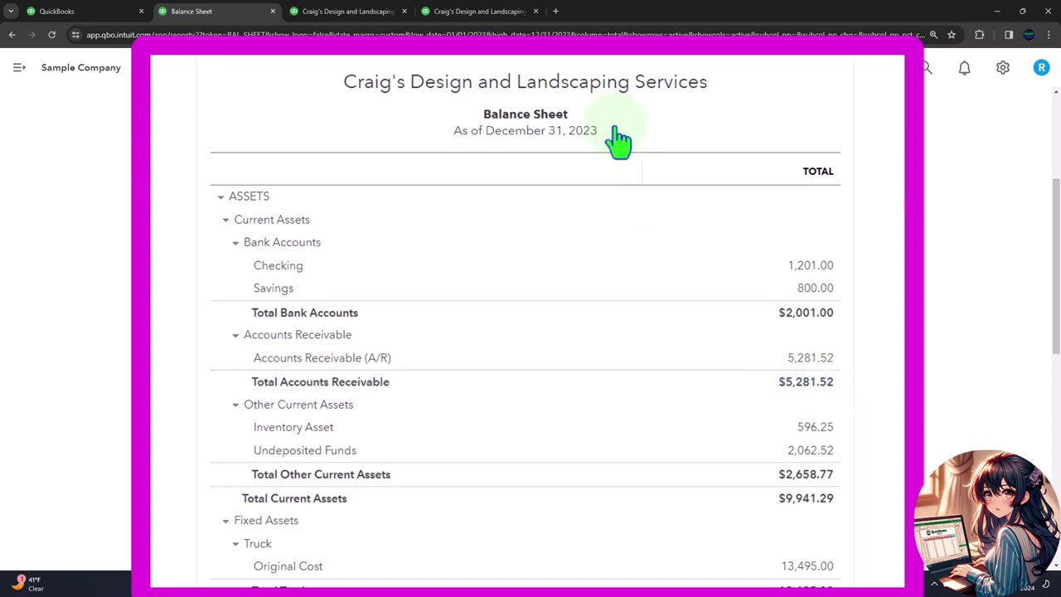
{"action": "left_click", "coordinate": [509, 12]}
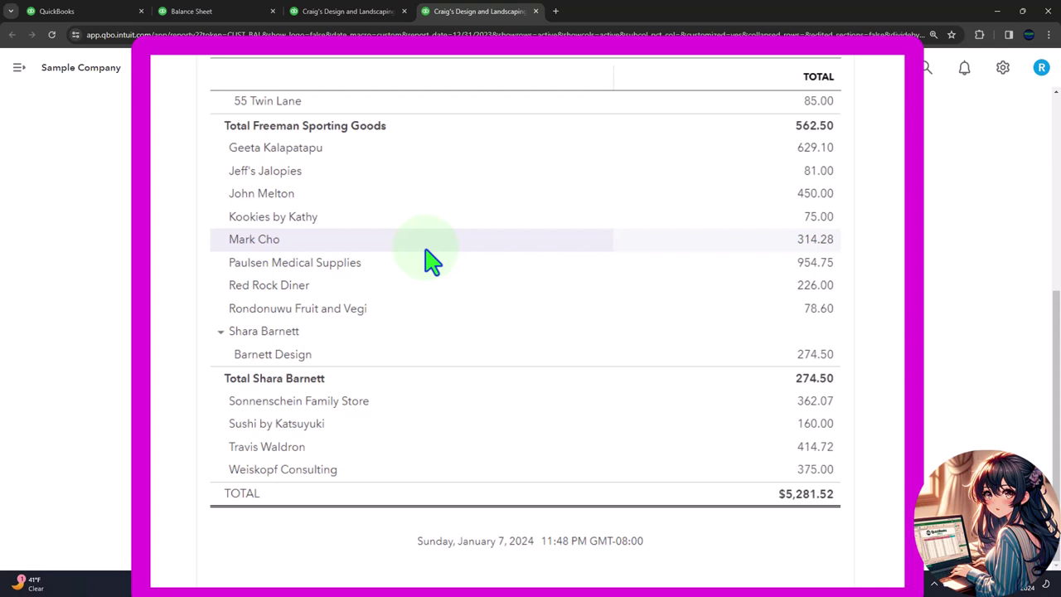
{"action": "left_click", "coordinate": [104, 17]}
{"action": "left_click", "coordinate": [53, 379]}
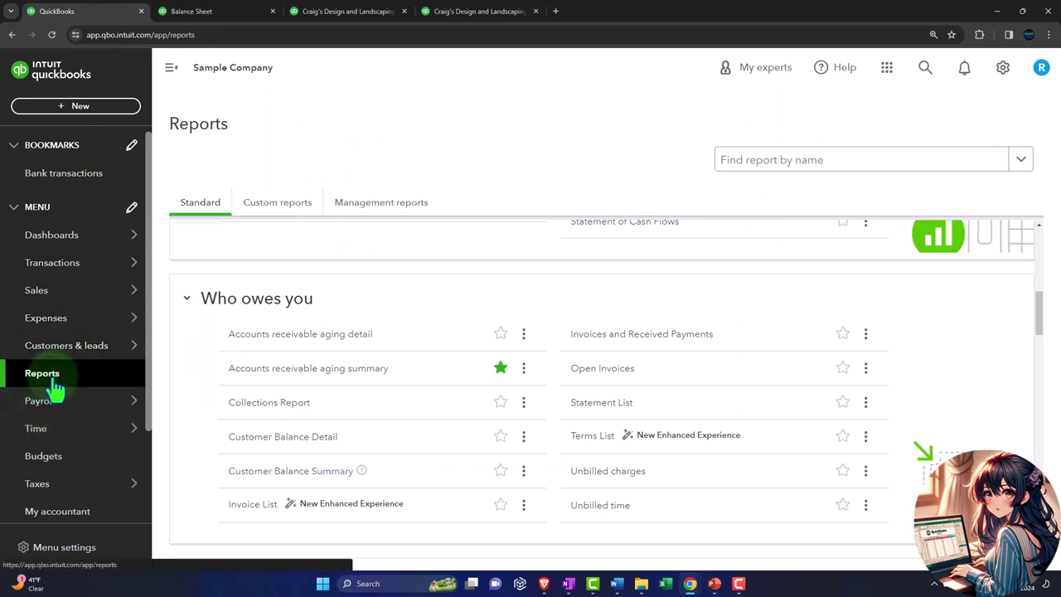
- Filter All sales transactions to open invoices only and dismiss the tour popup
{"action": "left_click", "coordinate": [37, 292]}
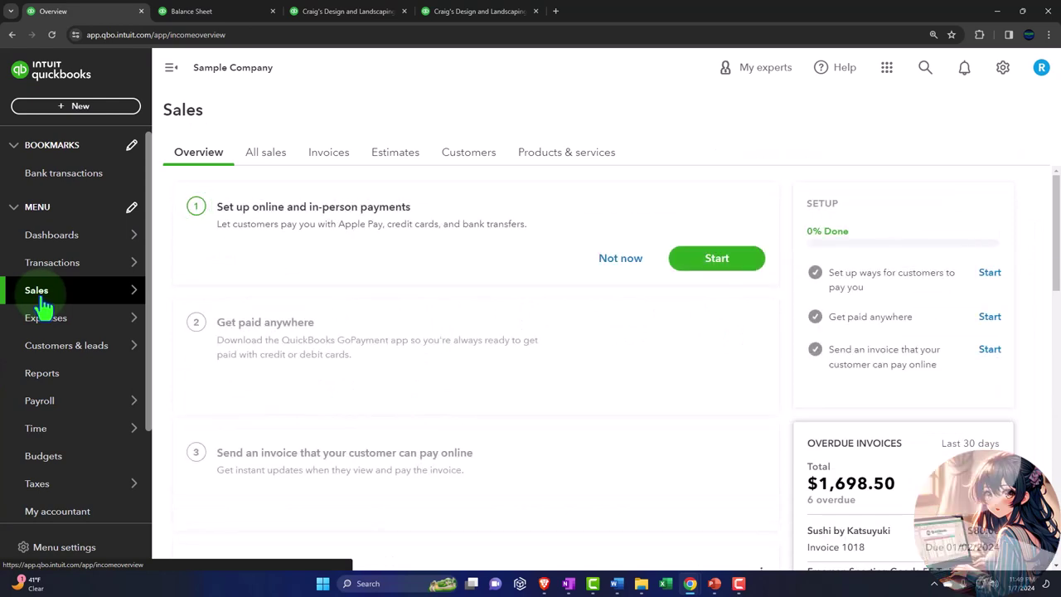
{"action": "left_click", "coordinate": [253, 161]}
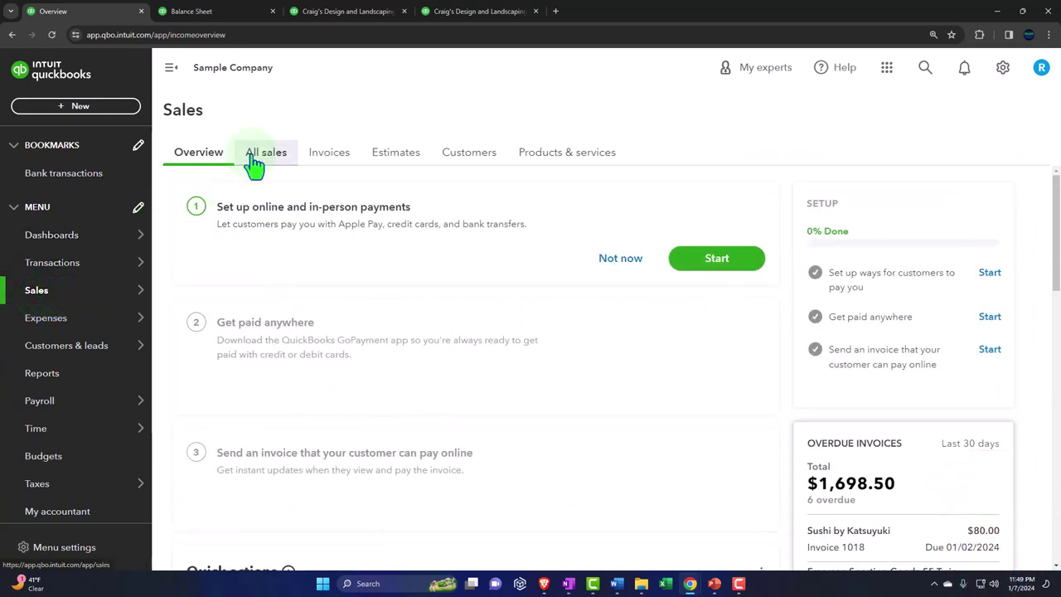
{"action": "left_click", "coordinate": [171, 70]}
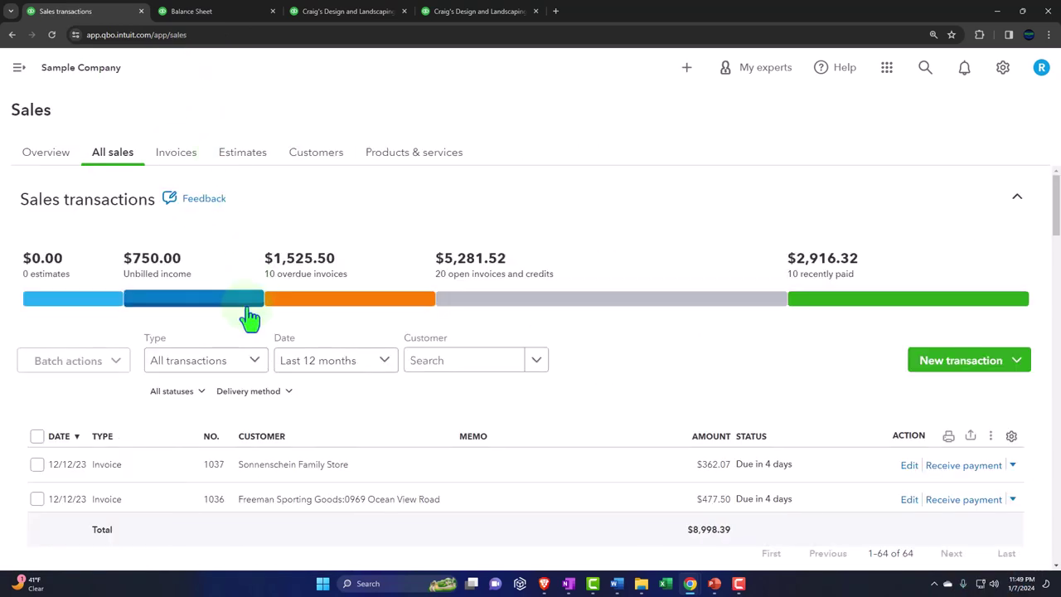
{"action": "left_click", "coordinate": [360, 296]}
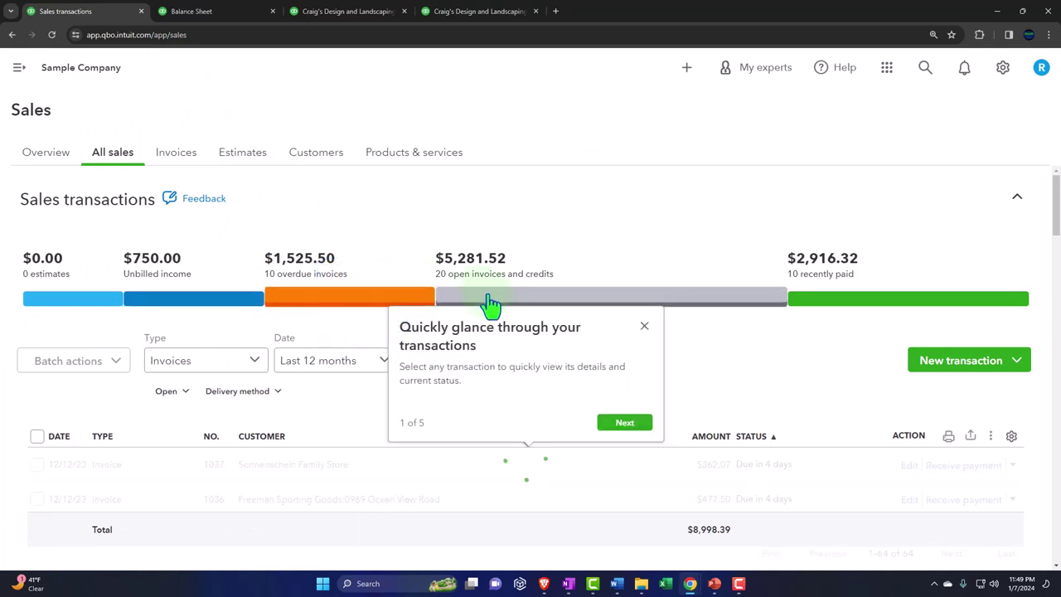
{"action": "scroll", "coordinate": [273, 410], "scroll_direction": "down", "scroll_amount": 10}
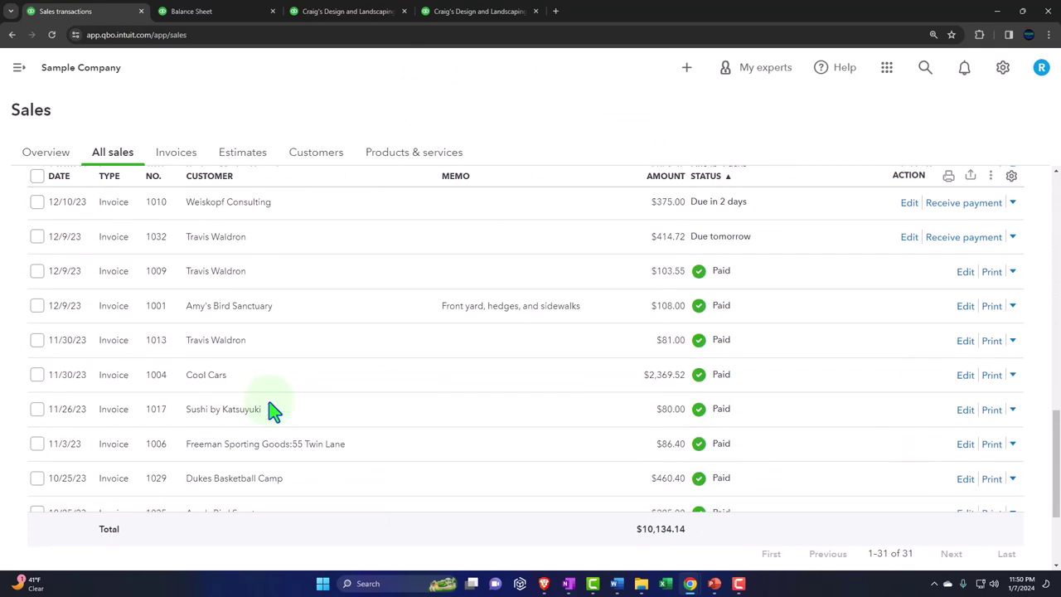
{"action": "scroll", "coordinate": [270, 409], "scroll_direction": "up", "scroll_amount": 10}
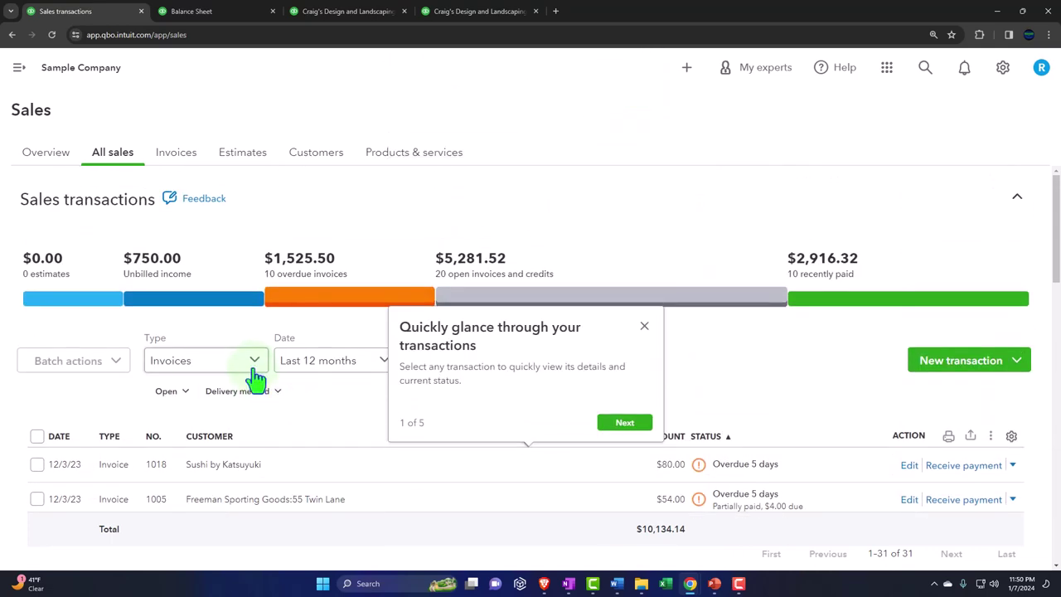
{"action": "left_click", "coordinate": [644, 326]}
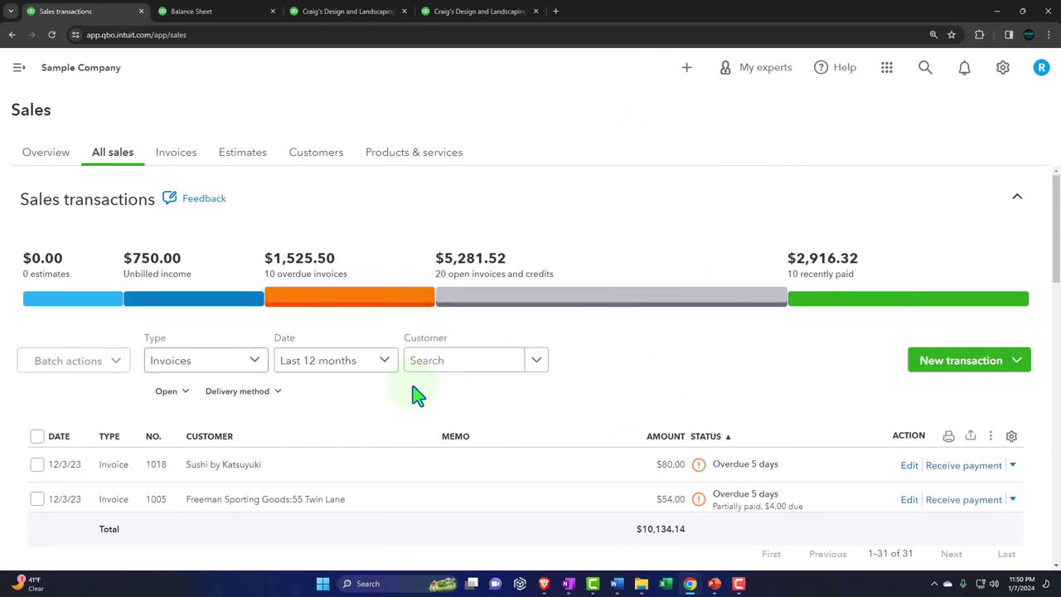
- Keep the transaction type set to Invoices, then go to the Invoices page
{"action": "left_click", "coordinate": [385, 368]}
{"action": "left_click", "coordinate": [385, 368]}
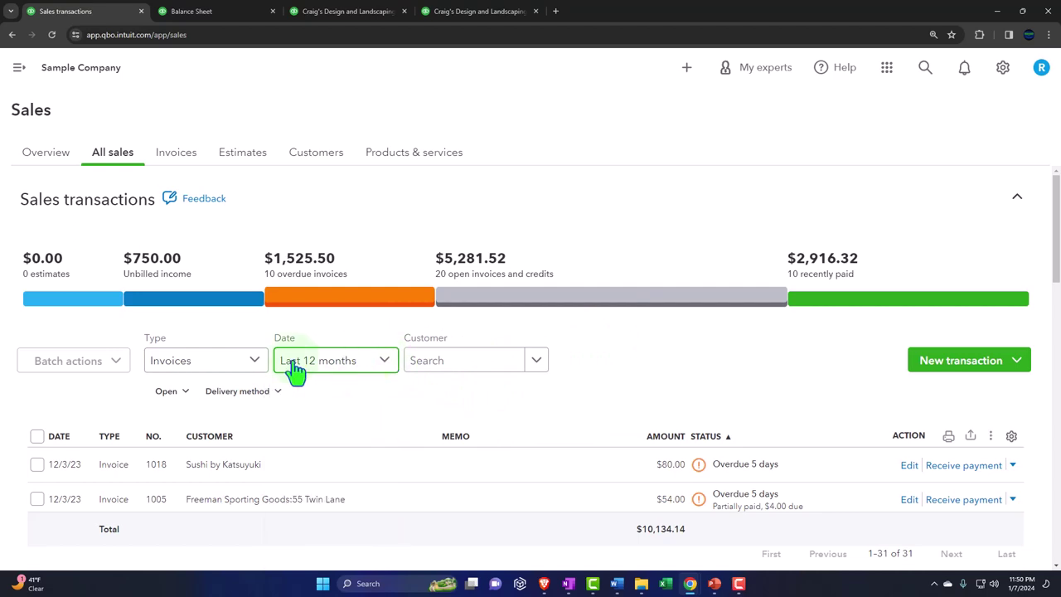
{"action": "left_click", "coordinate": [255, 365]}
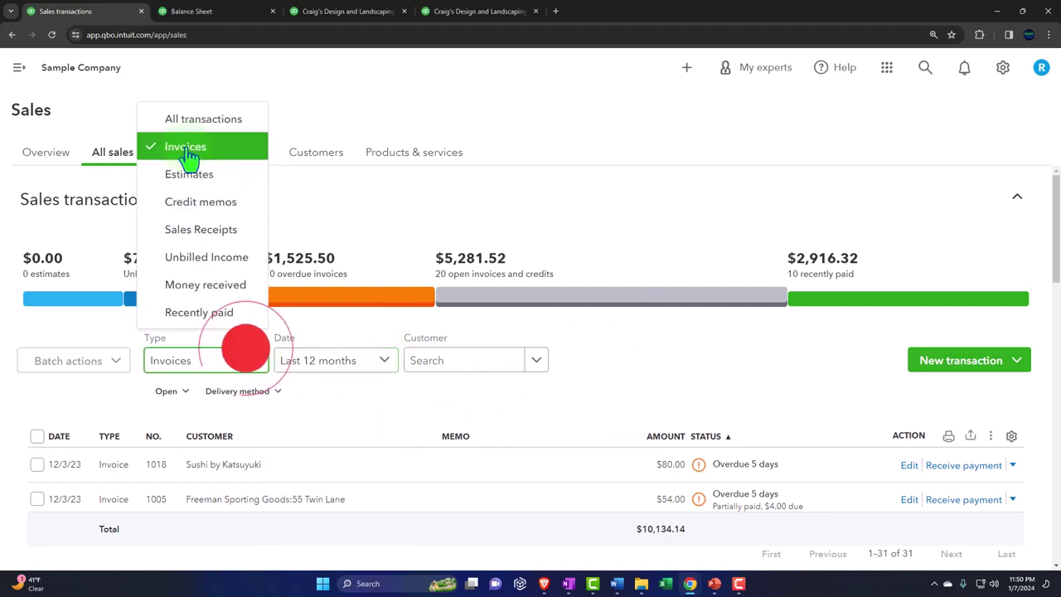
{"action": "left_click", "coordinate": [219, 151]}
{"action": "scroll", "coordinate": [402, 396], "scroll_direction": "down", "scroll_amount": 10}
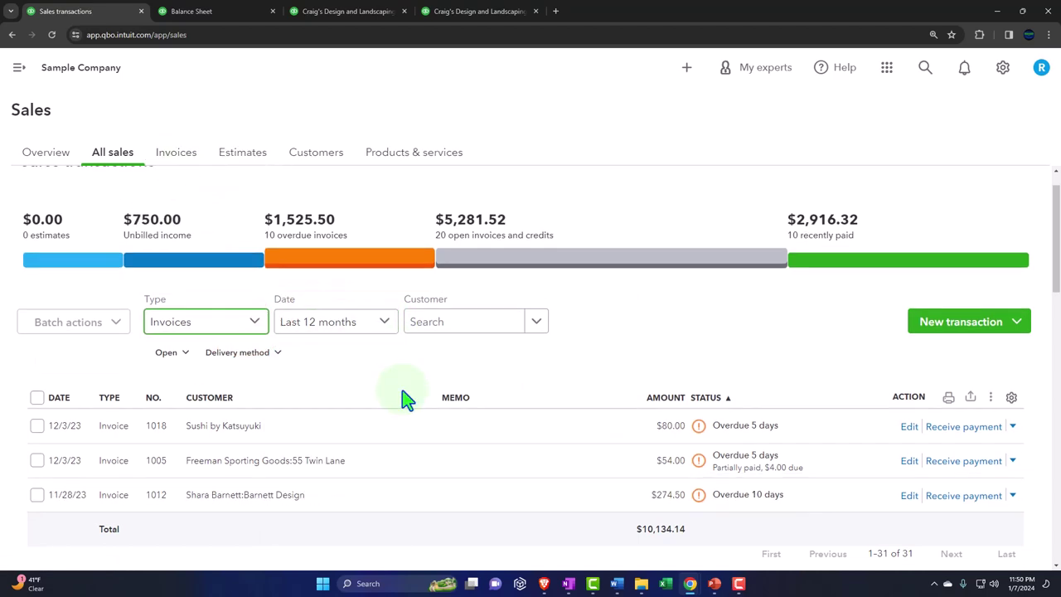
{"action": "scroll", "coordinate": [403, 398], "scroll_direction": "down", "scroll_amount": 3}
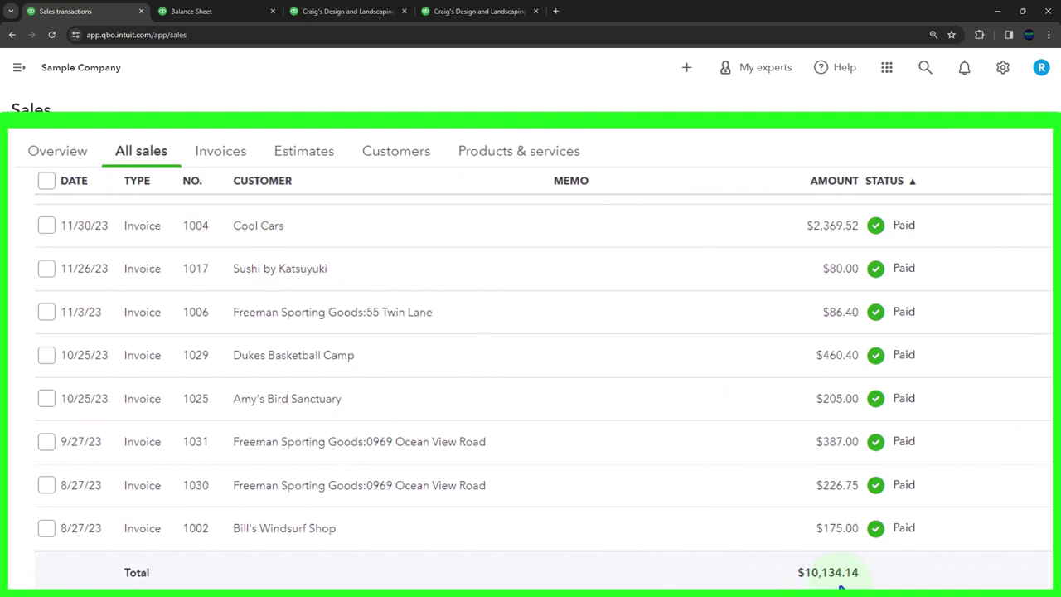
{"action": "scroll", "coordinate": [604, 579], "scroll_direction": "up", "scroll_amount": 10}
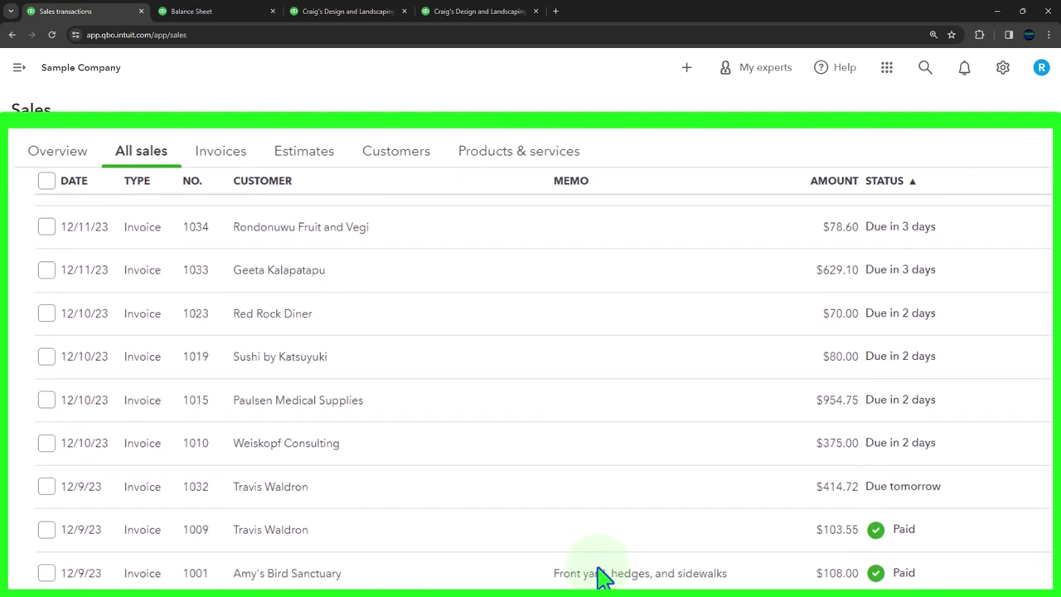
{"action": "scroll", "coordinate": [604, 579], "scroll_direction": "up", "scroll_amount": 3}
{"action": "left_click", "coordinate": [217, 162]}
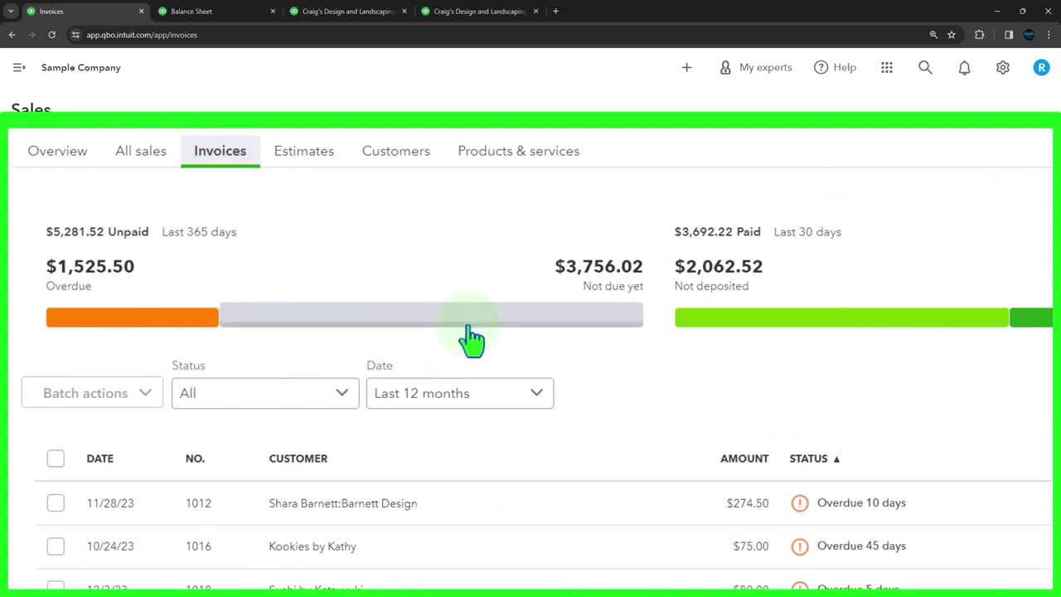
- Set the invoice Status filter to Unpaid, review the 20 invoices, then go to Customers
{"action": "scroll", "coordinate": [472, 339], "scroll_direction": "down", "scroll_amount": 1}
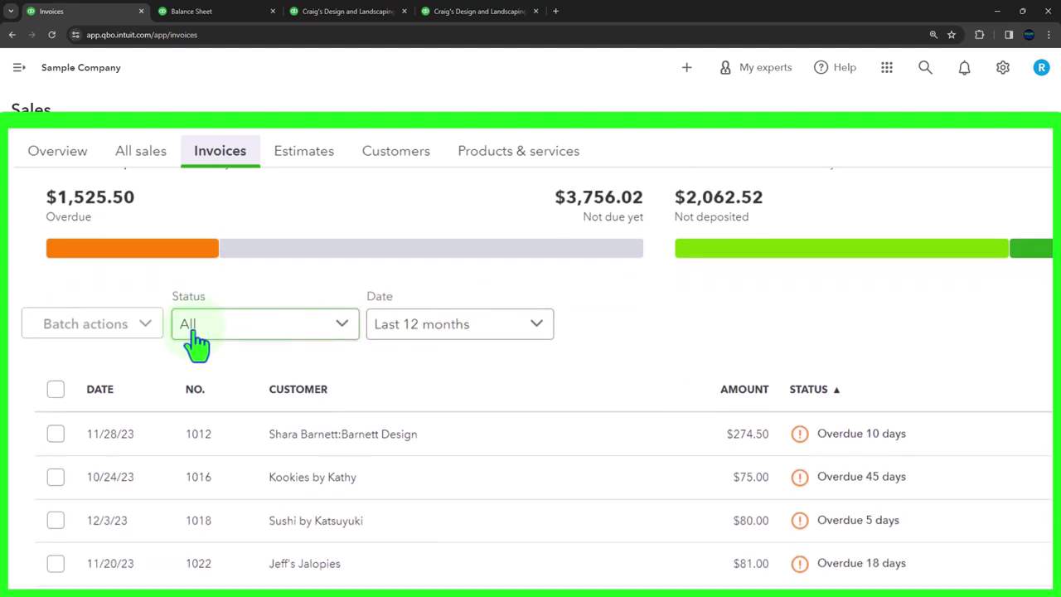
{"action": "left_click", "coordinate": [343, 330]}
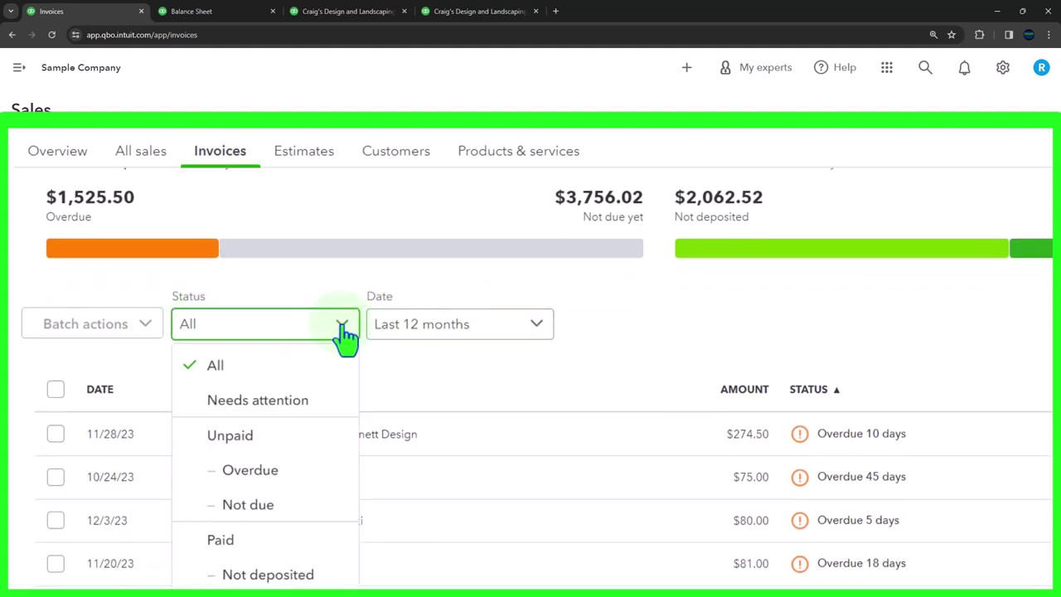
{"action": "left_click", "coordinate": [301, 437]}
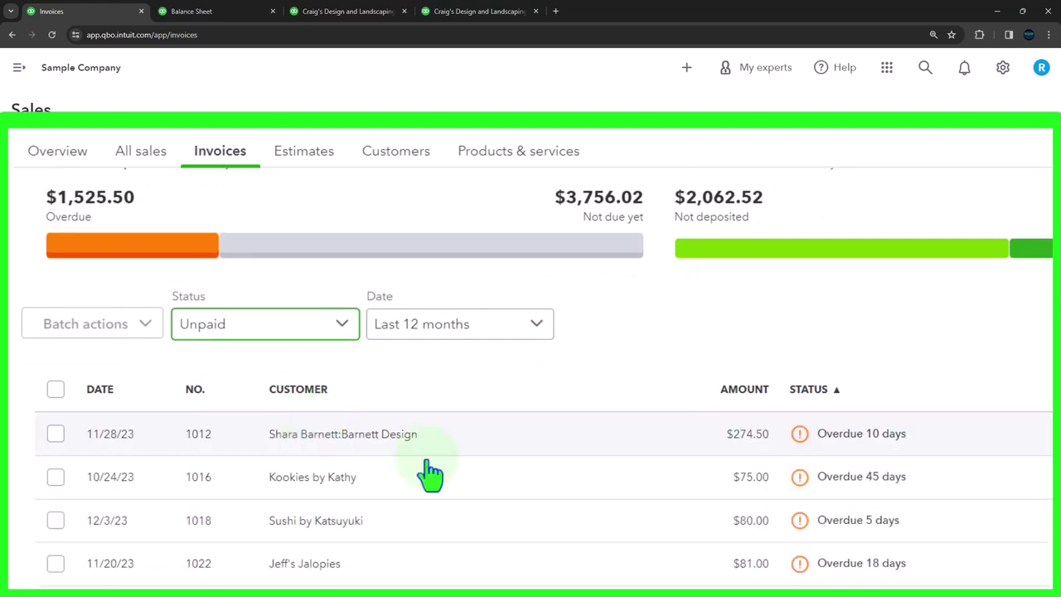
{"action": "scroll", "coordinate": [644, 538], "scroll_direction": "down", "scroll_amount": 10}
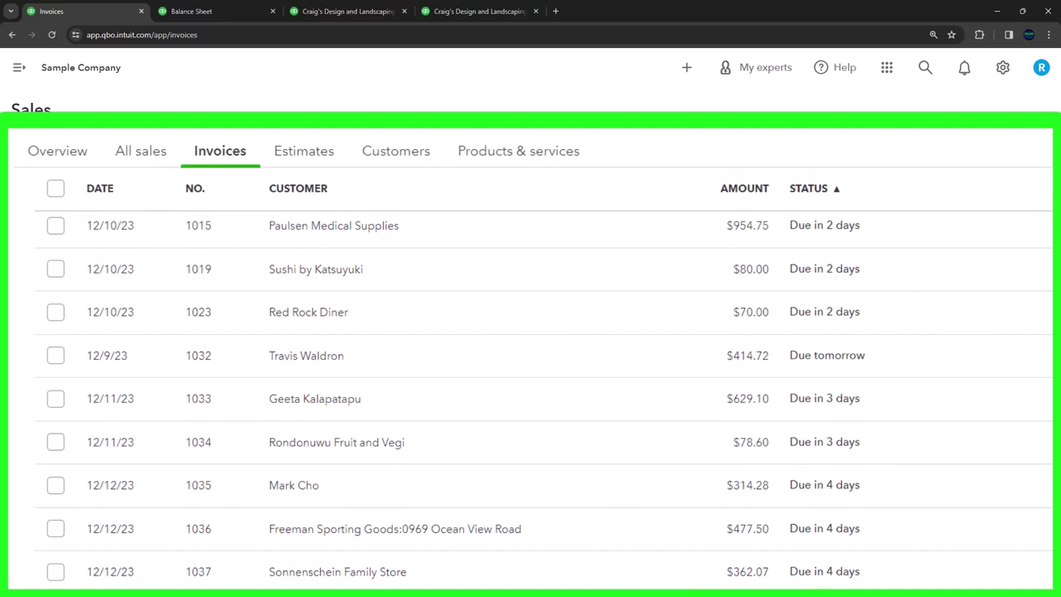
{"action": "scroll", "coordinate": [464, 390], "scroll_direction": "up", "scroll_amount": 5}
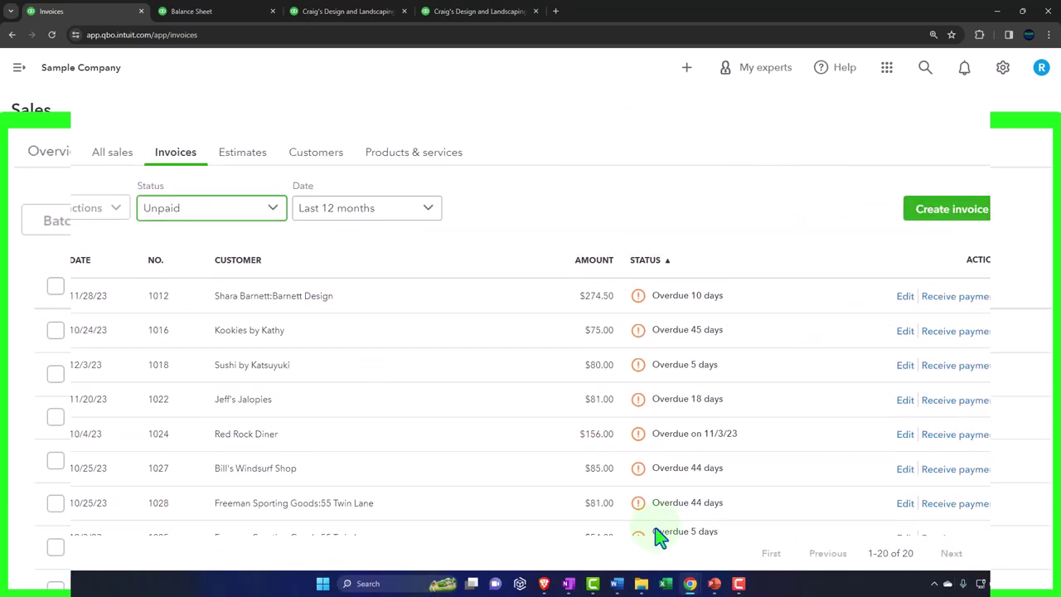
{"action": "left_click", "coordinate": [315, 159]}
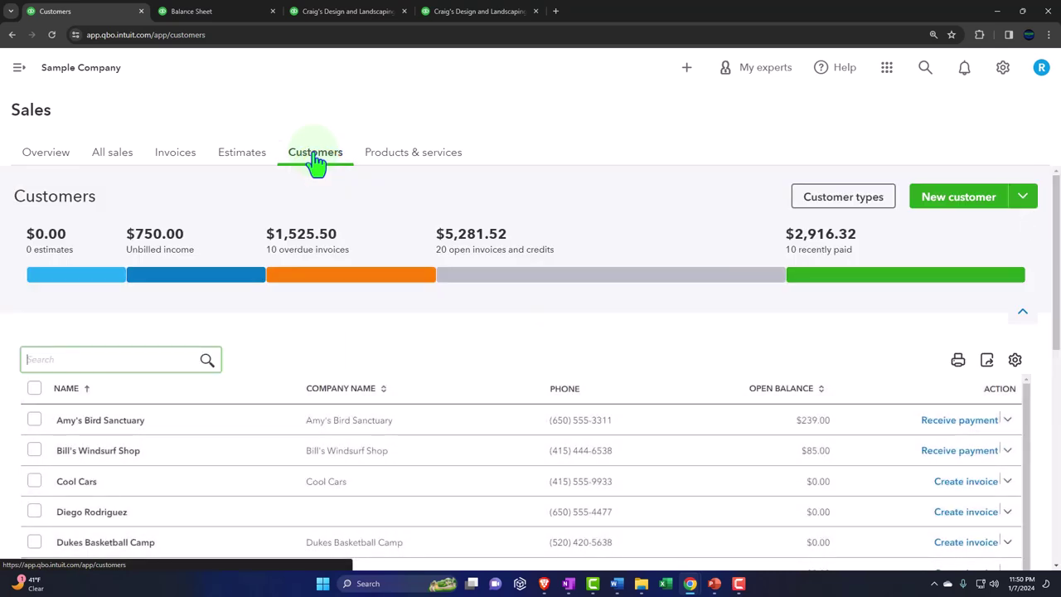
- Filter the customer list to the 17 customers with open invoices
{"action": "left_click", "coordinate": [498, 282]}
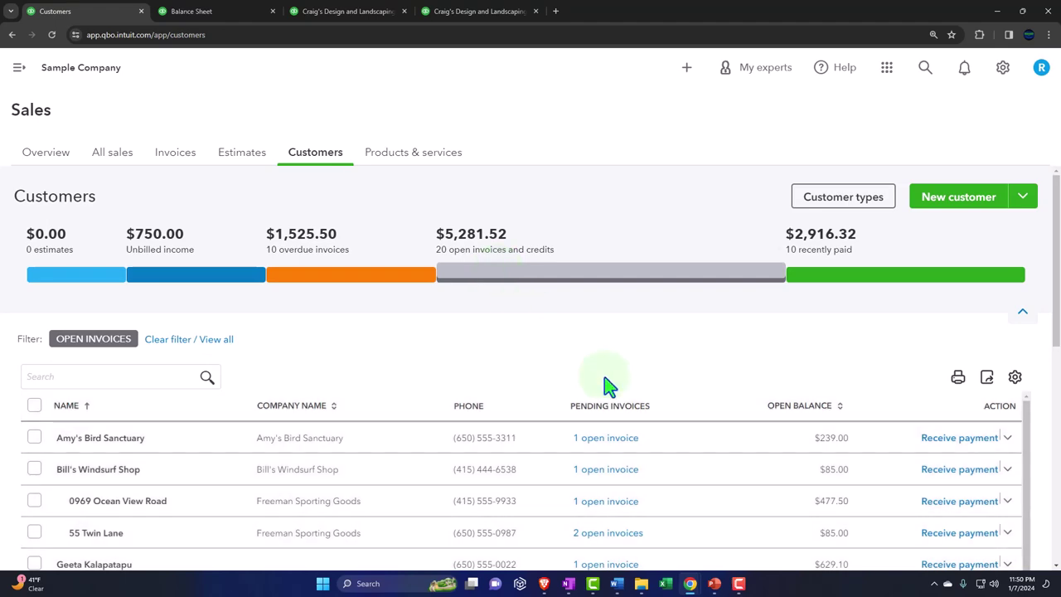
{"action": "scroll", "coordinate": [608, 386], "scroll_direction": "down", "scroll_amount": 2}
{"action": "scroll", "coordinate": [608, 385], "scroll_direction": "down", "scroll_amount": 5}
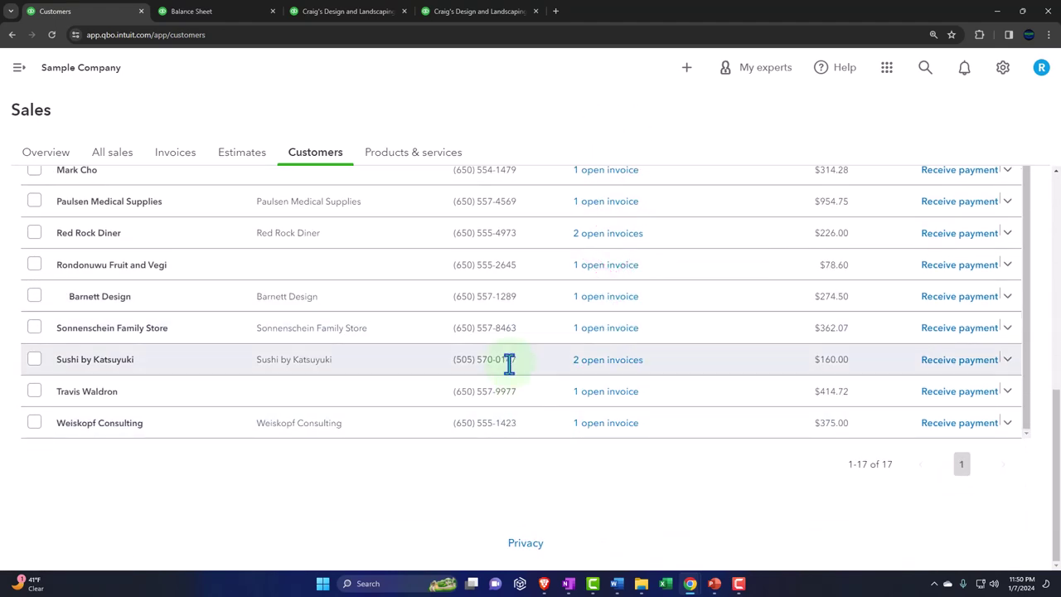
{"action": "scroll", "coordinate": [509, 363], "scroll_direction": "up", "scroll_amount": 1}
{"action": "scroll", "coordinate": [506, 361], "scroll_direction": "up", "scroll_amount": 6}
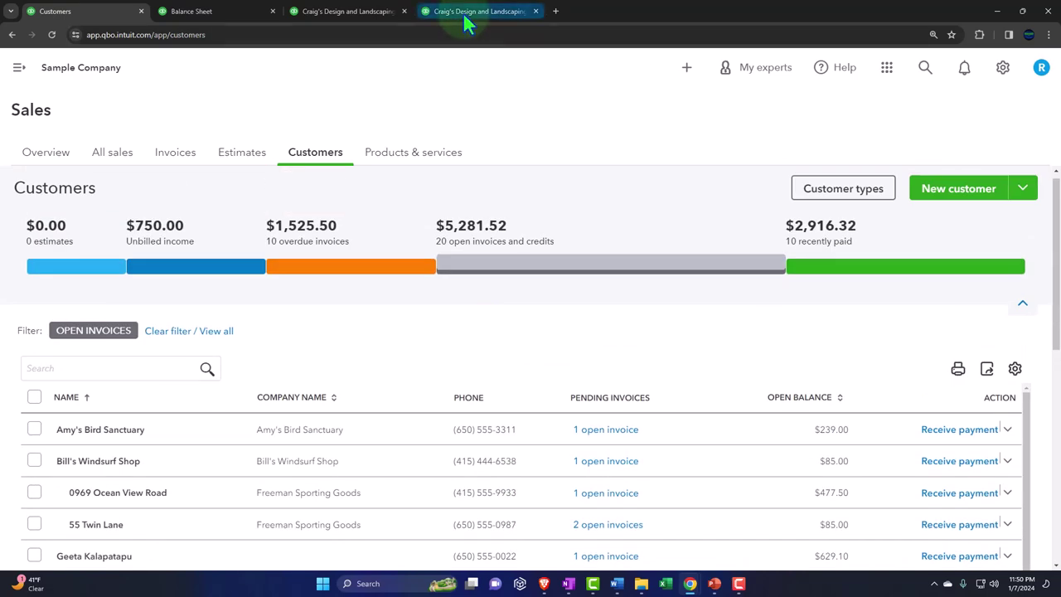
- Compare with the customer balance summary and the Balance Sheet's $5,281.52 receivables, then return to Customers
{"action": "left_click", "coordinate": [466, 15]}
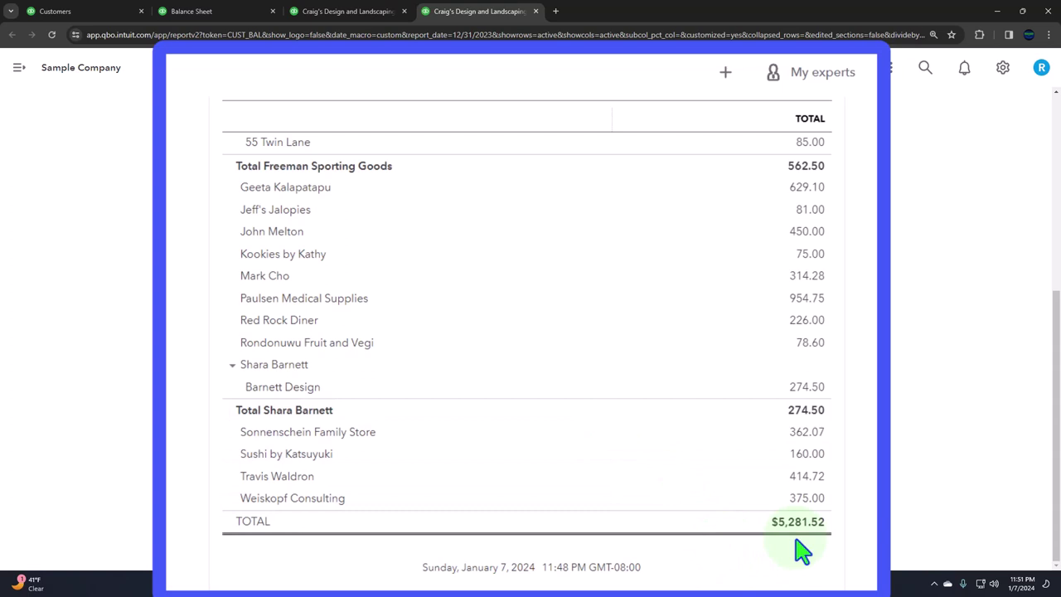
{"action": "left_click", "coordinate": [212, 12]}
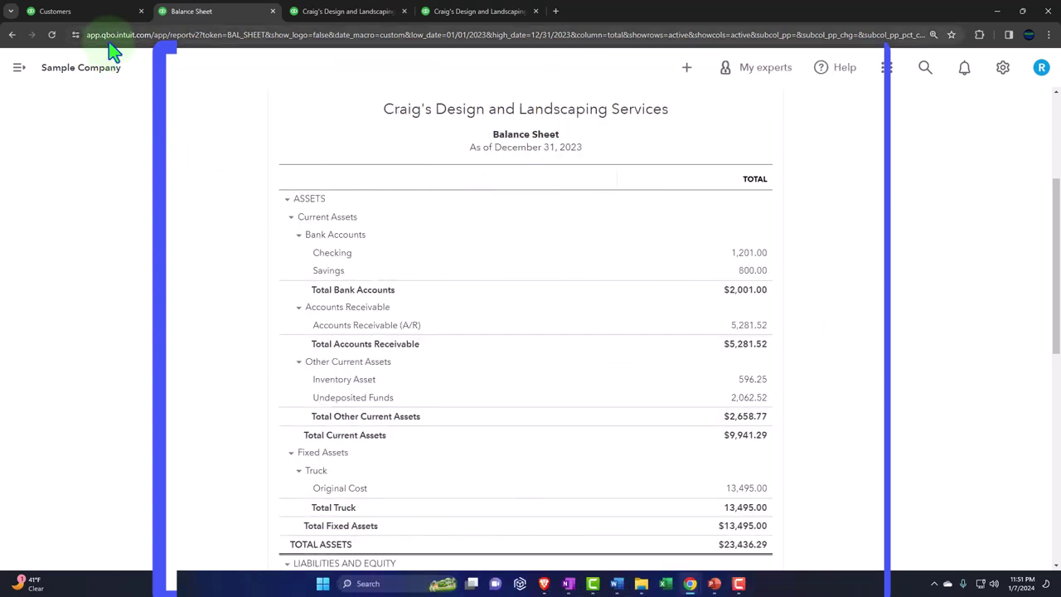
{"action": "left_click", "coordinate": [102, 20]}
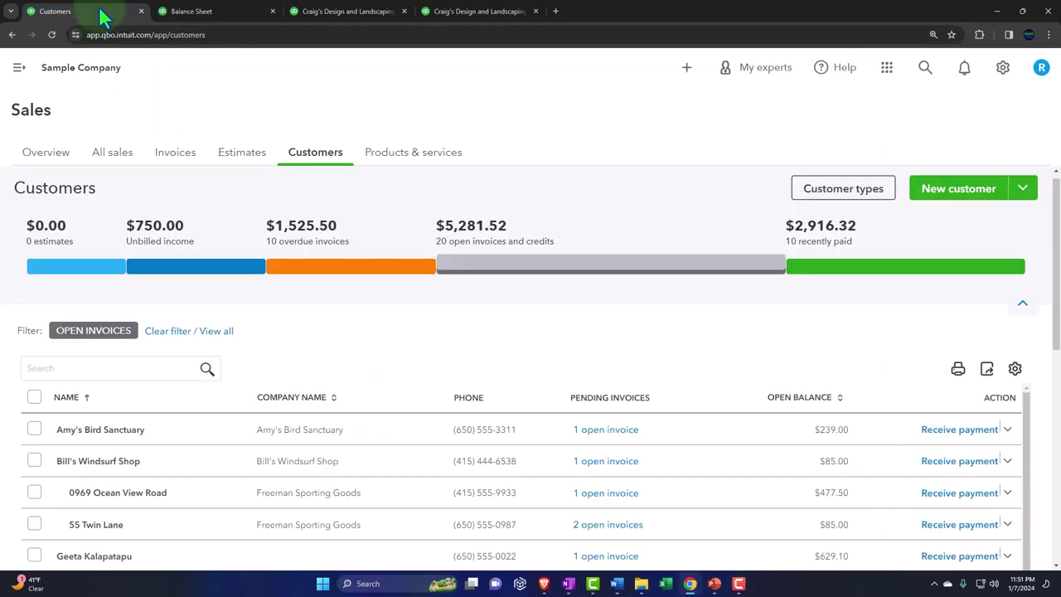
- Open the Customer Balance Detail report from Reports in a separate tab
{"action": "left_click", "coordinate": [19, 67]}
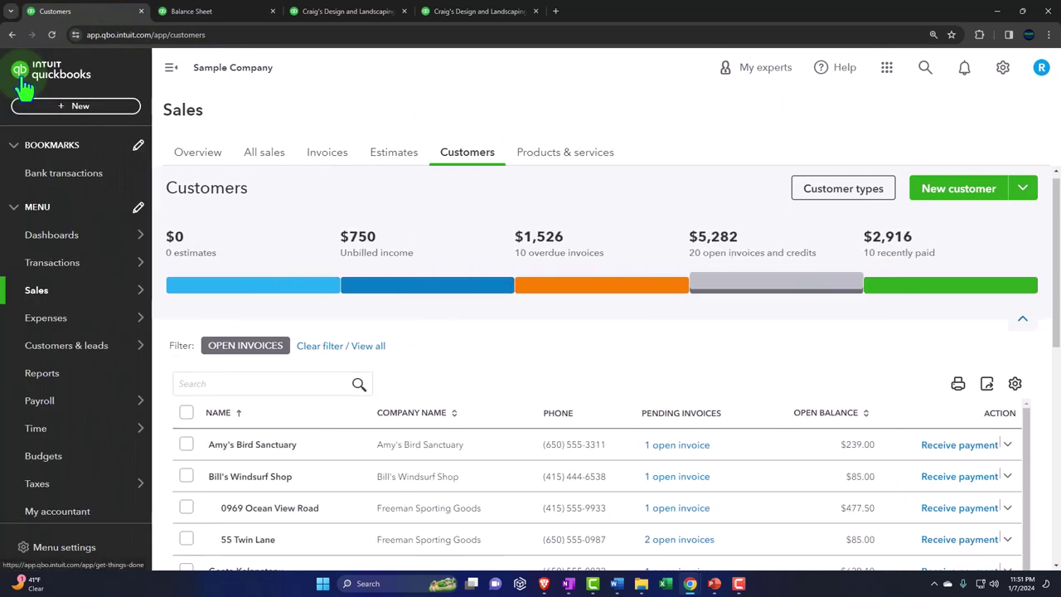
{"action": "left_click", "coordinate": [66, 383]}
{"action": "left_click", "coordinate": [171, 67]}
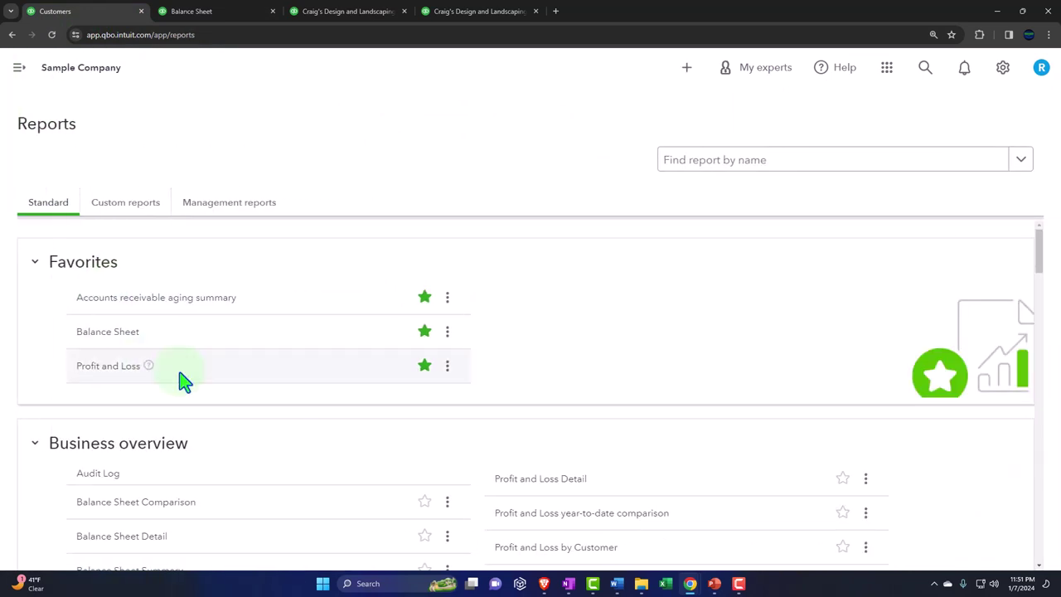
{"action": "scroll", "coordinate": [166, 384], "scroll_direction": "down", "scroll_amount": 5}
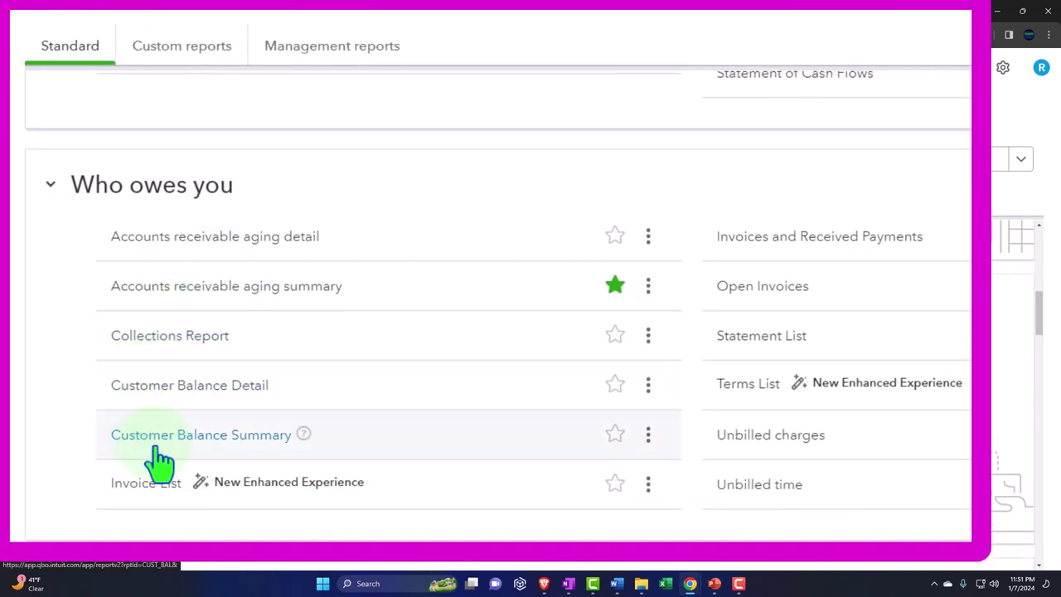
{"action": "right_click", "coordinate": [174, 403]}
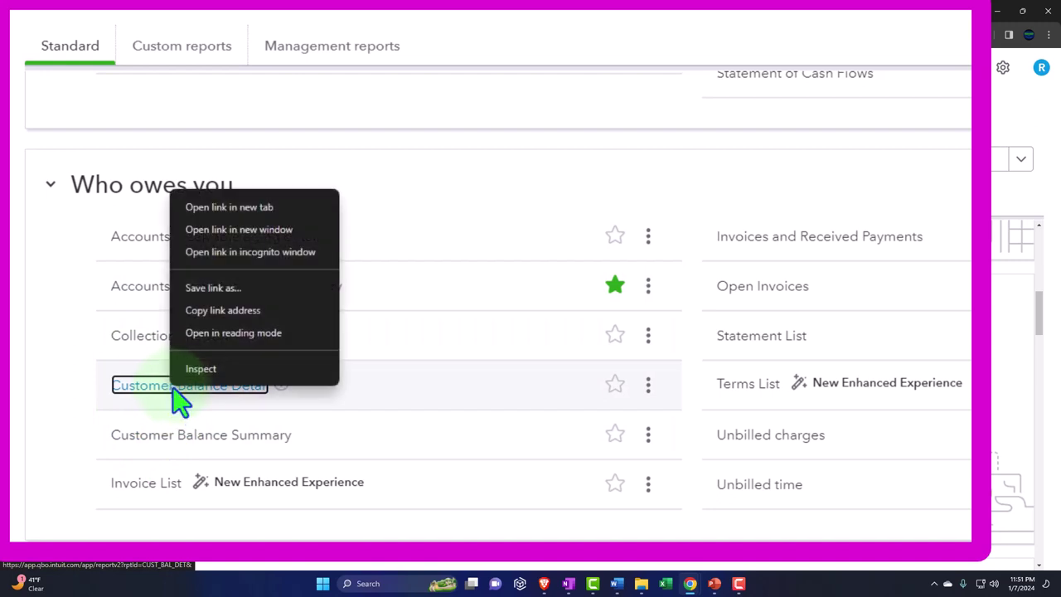
{"action": "left_click", "coordinate": [227, 211]}
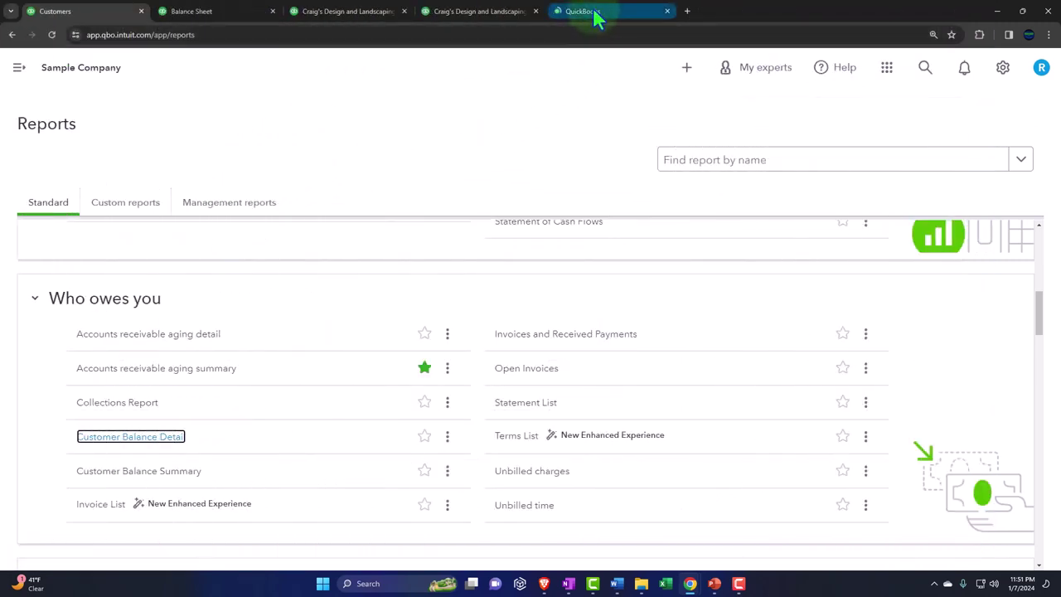
{"action": "left_click", "coordinate": [594, 14]}
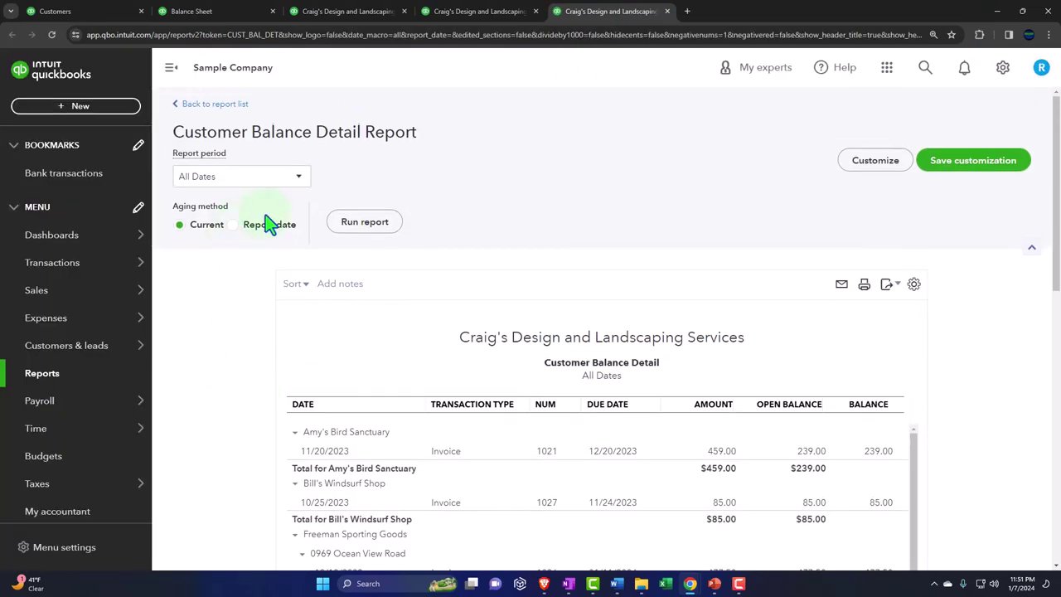
- Run Customer Balance Detail with a custom as-of date of 12/31/2023
{"action": "left_click", "coordinate": [304, 187]}
{"action": "left_click", "coordinate": [274, 222]}
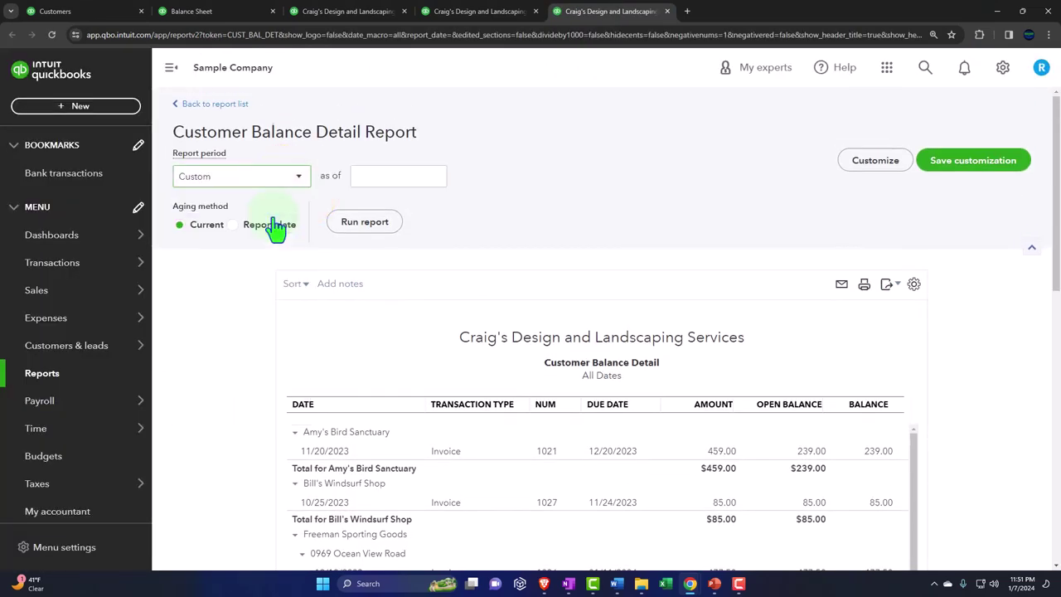
{"action": "left_click", "coordinate": [375, 181]}
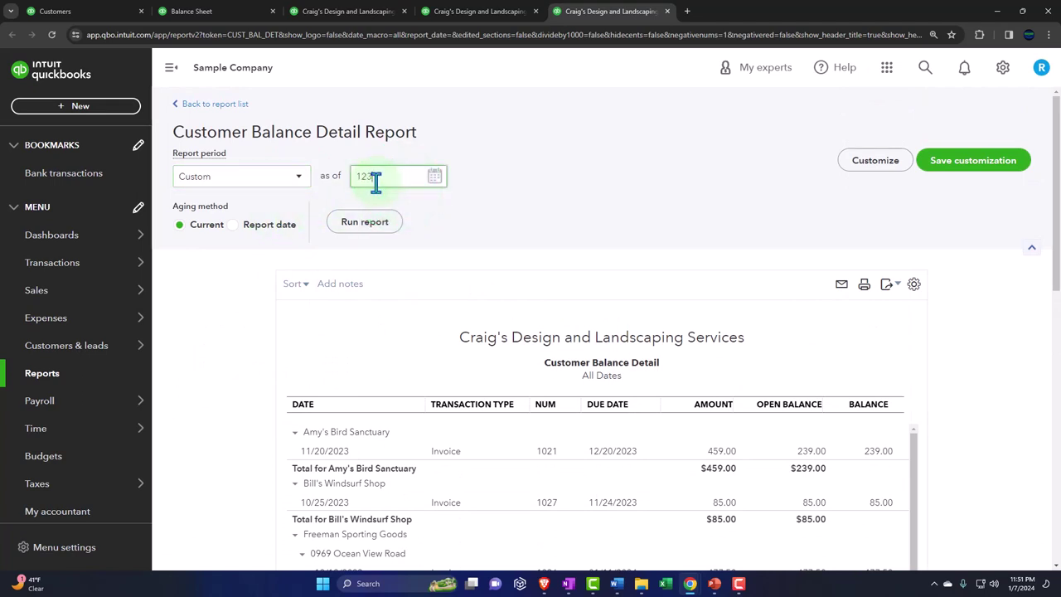
{"action": "type", "text": "12/31/23"}
{"action": "left_click", "coordinate": [370, 221]}
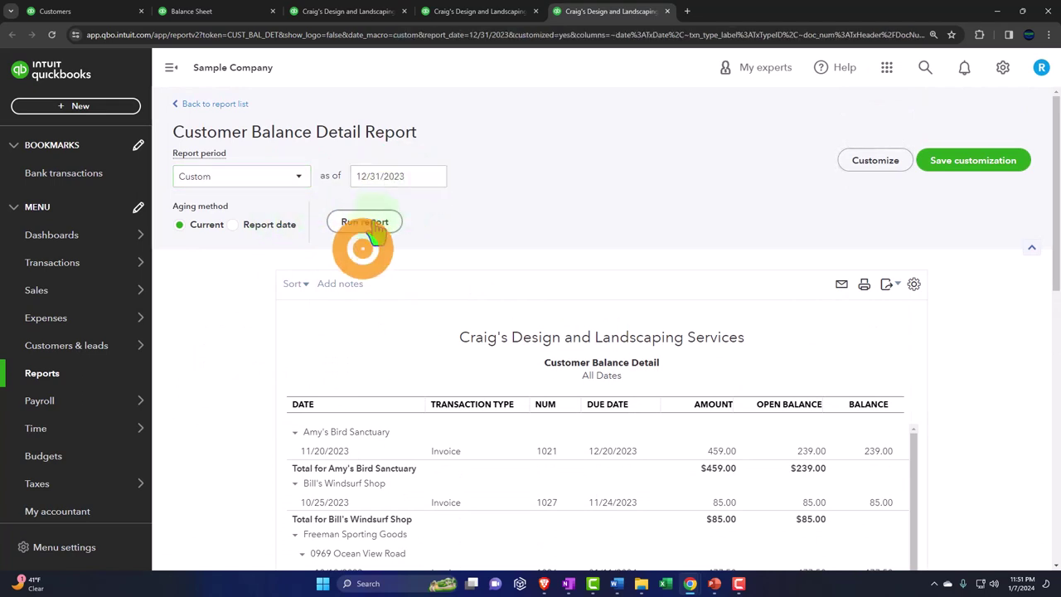
{"action": "scroll", "coordinate": [375, 232], "scroll_direction": "down", "scroll_amount": 2}
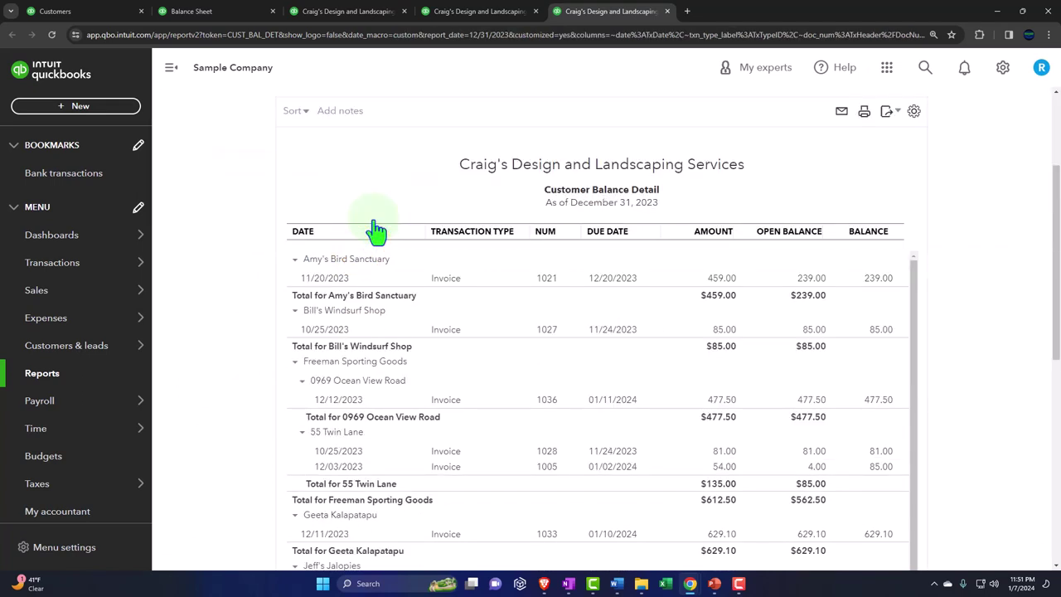
{"action": "left_click", "coordinate": [171, 67]}
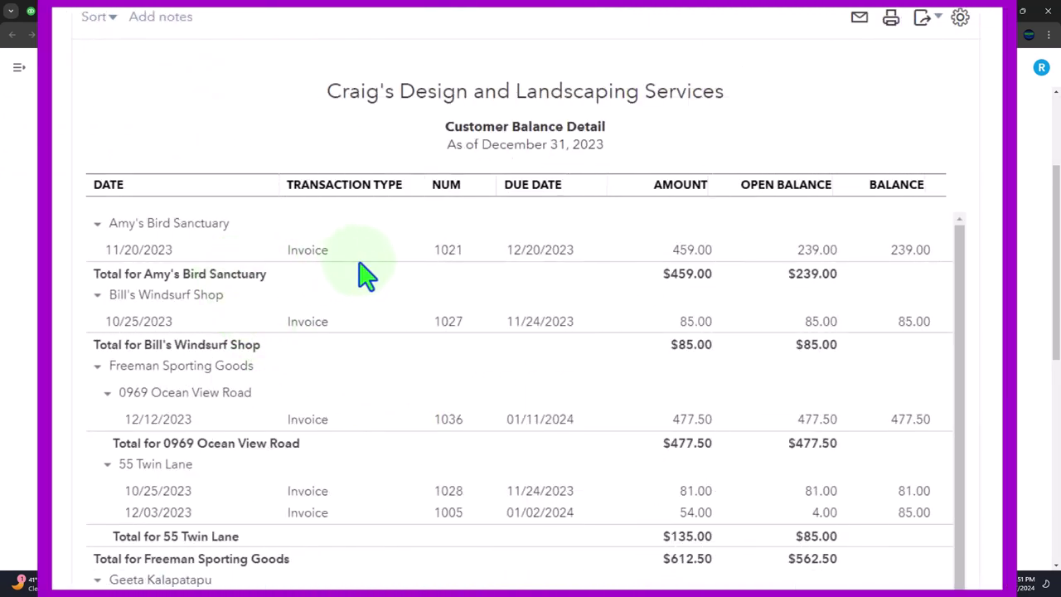
- Review the $5,281.52 of open invoices, then return to the Reports list
{"action": "scroll", "coordinate": [368, 278], "scroll_direction": "down", "scroll_amount": 5}
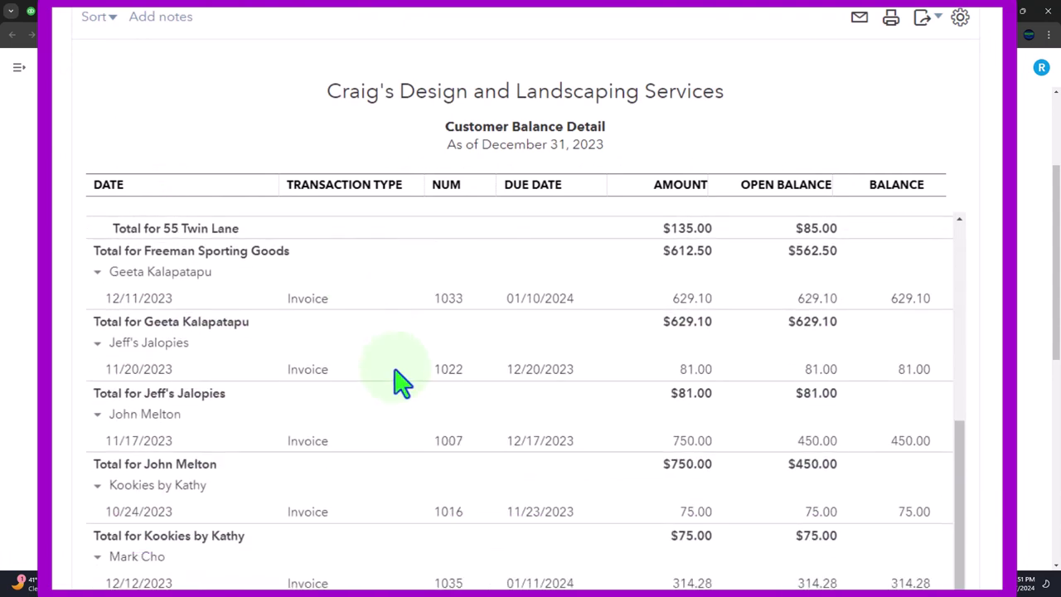
{"action": "scroll", "coordinate": [412, 401], "scroll_direction": "down", "scroll_amount": 9}
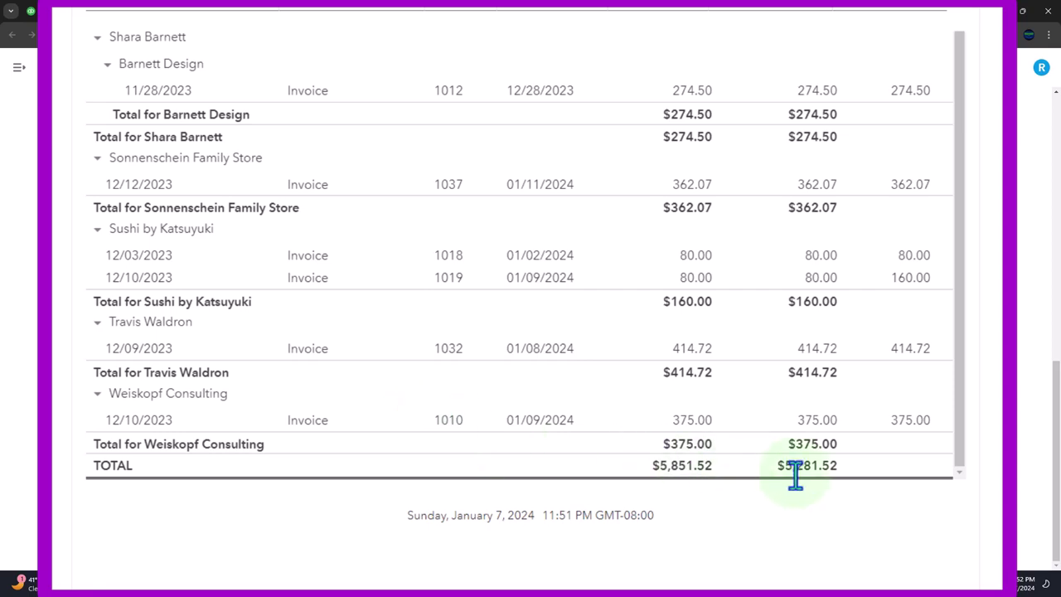
{"action": "scroll", "coordinate": [796, 477], "scroll_direction": "up", "scroll_amount": 10}
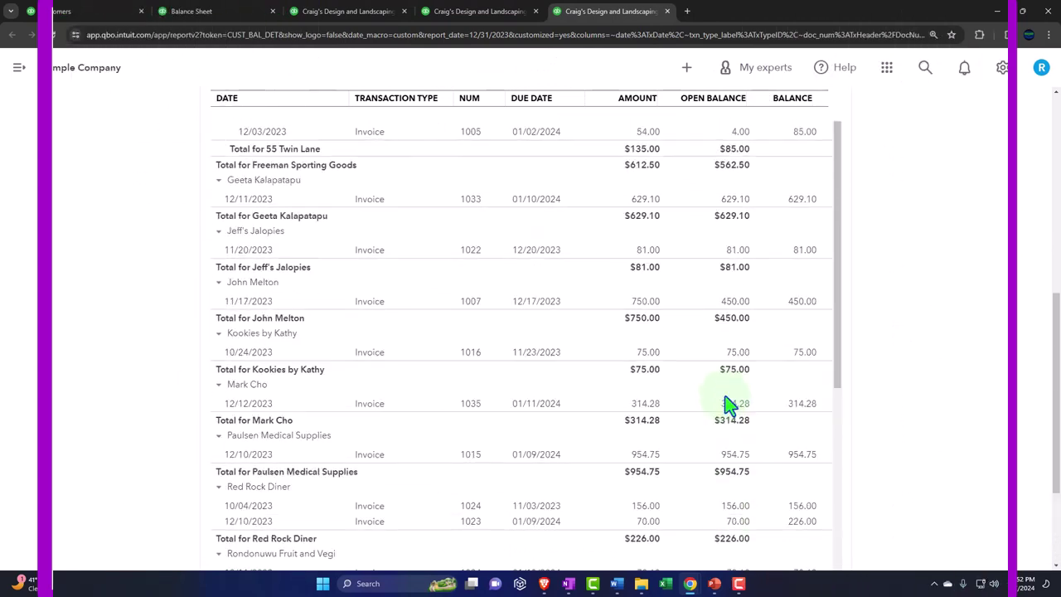
{"action": "scroll", "coordinate": [724, 403], "scroll_direction": "up", "scroll_amount": 5}
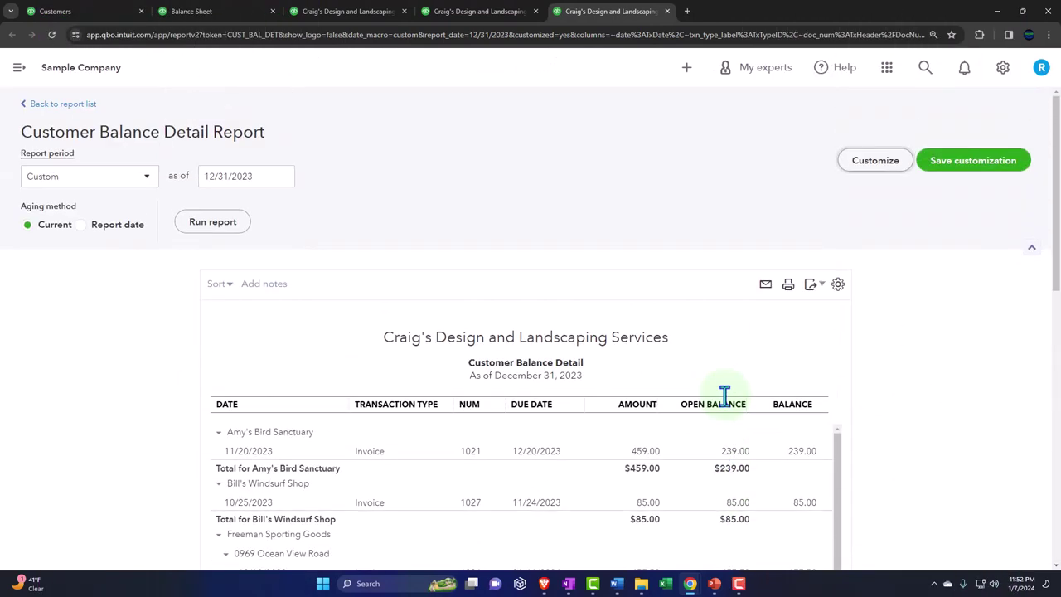
{"action": "scroll", "coordinate": [542, 481], "scroll_direction": "down", "scroll_amount": 3}
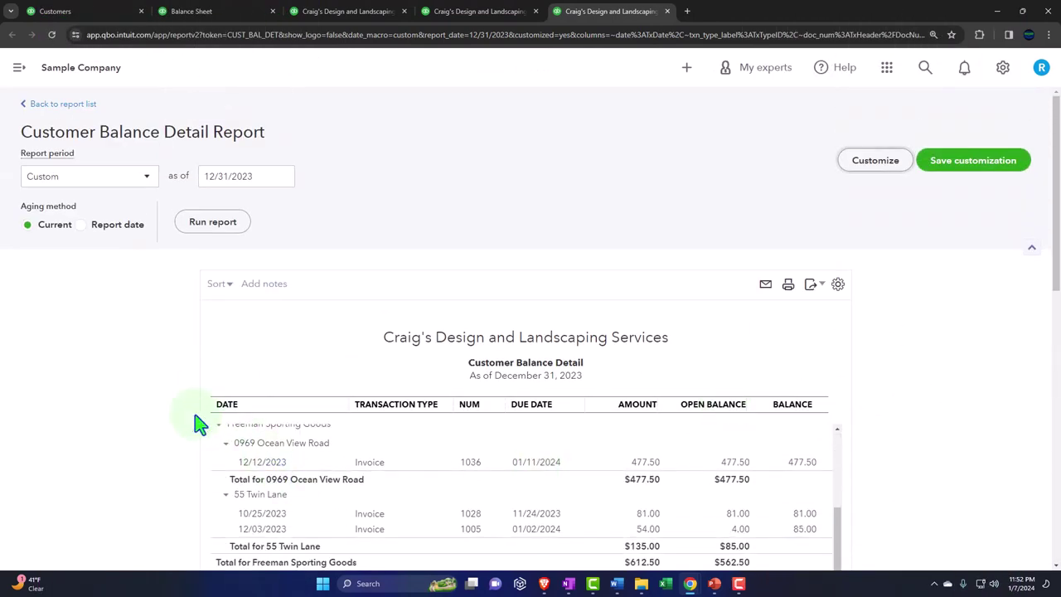
{"action": "scroll", "coordinate": [182, 423], "scroll_direction": "down", "scroll_amount": 2}
{"action": "scroll", "coordinate": [301, 458], "scroll_direction": "down", "scroll_amount": 1}
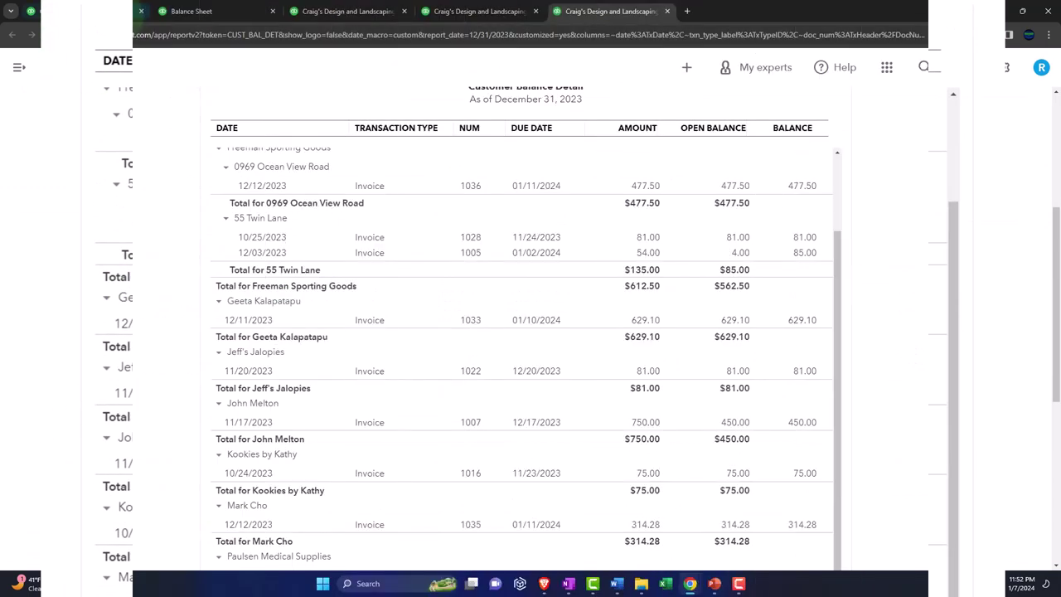
{"action": "left_click", "coordinate": [116, 17]}
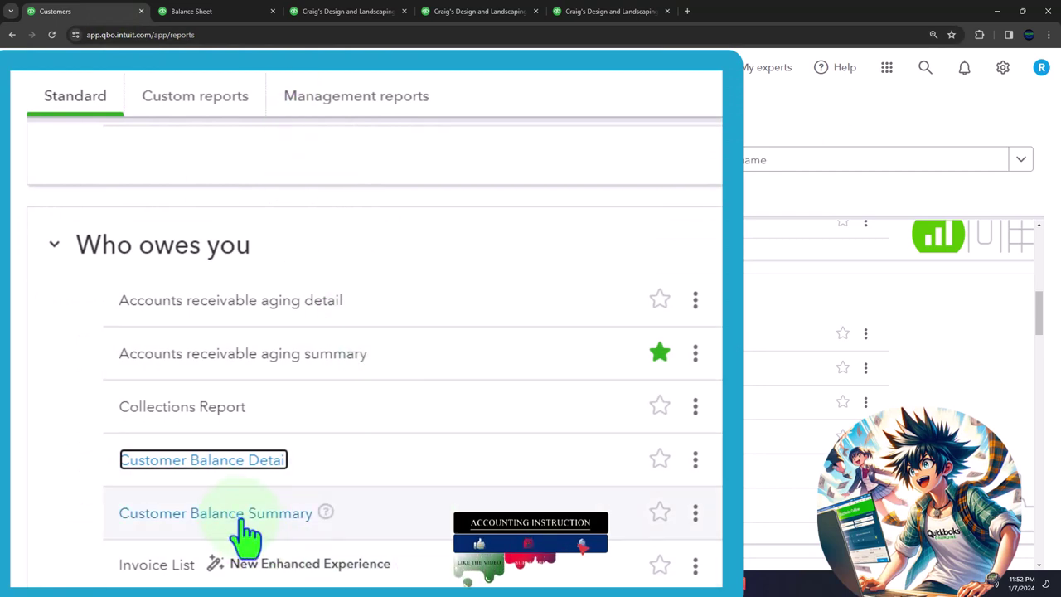
- Open the Invoice List report in a new tab and switch it to classic view
{"action": "right_click", "coordinate": [174, 577]}
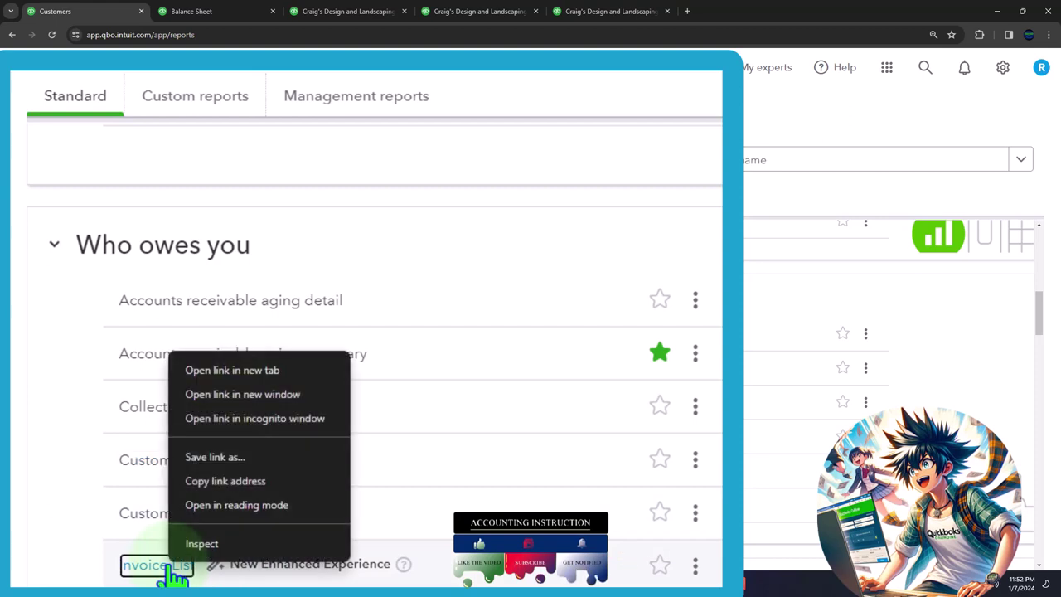
{"action": "left_click", "coordinate": [217, 370]}
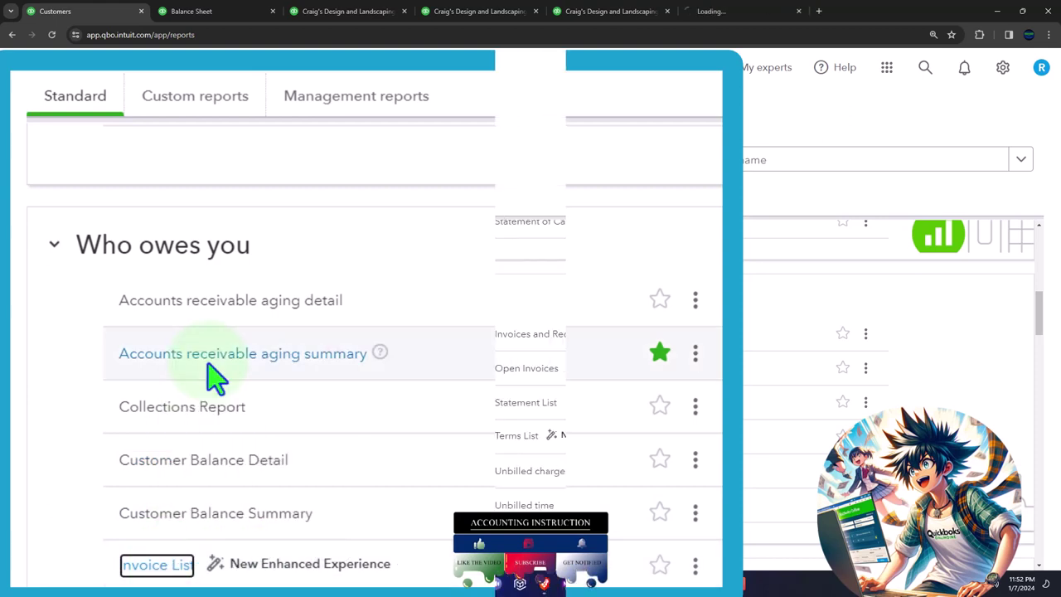
{"action": "left_click", "coordinate": [717, 11]}
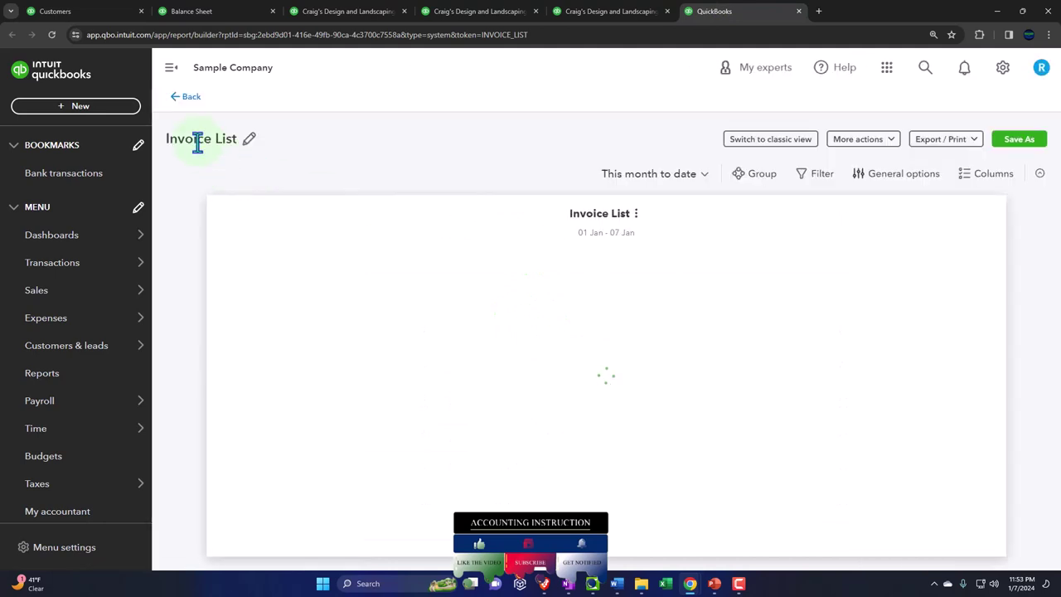
{"action": "left_click", "coordinate": [171, 69]}
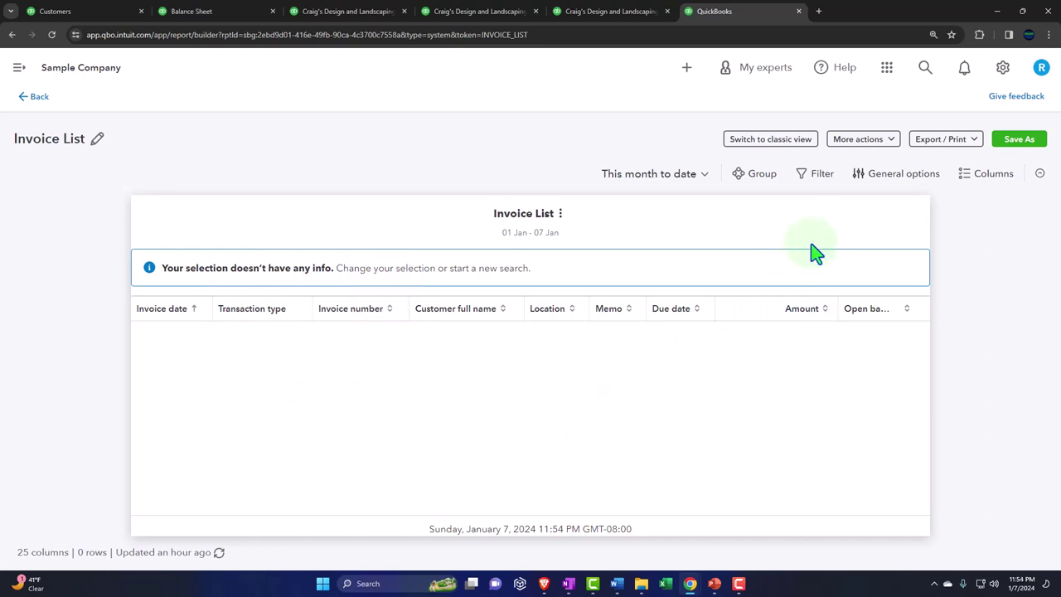
{"action": "left_click", "coordinate": [791, 143]}
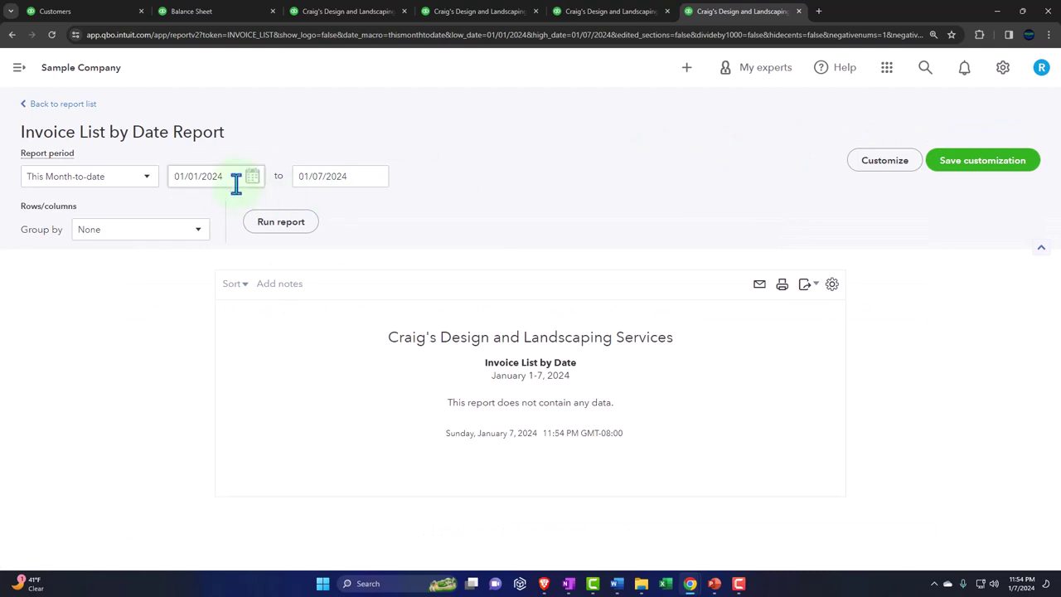
- Rerun the Invoice List for 01/01/2023 to 12/31/2023 and review the 2023 invoices
{"action": "left_click", "coordinate": [236, 185]}
{"action": "key", "text": "ctrl+a"}
{"action": "type", "text": "0"}
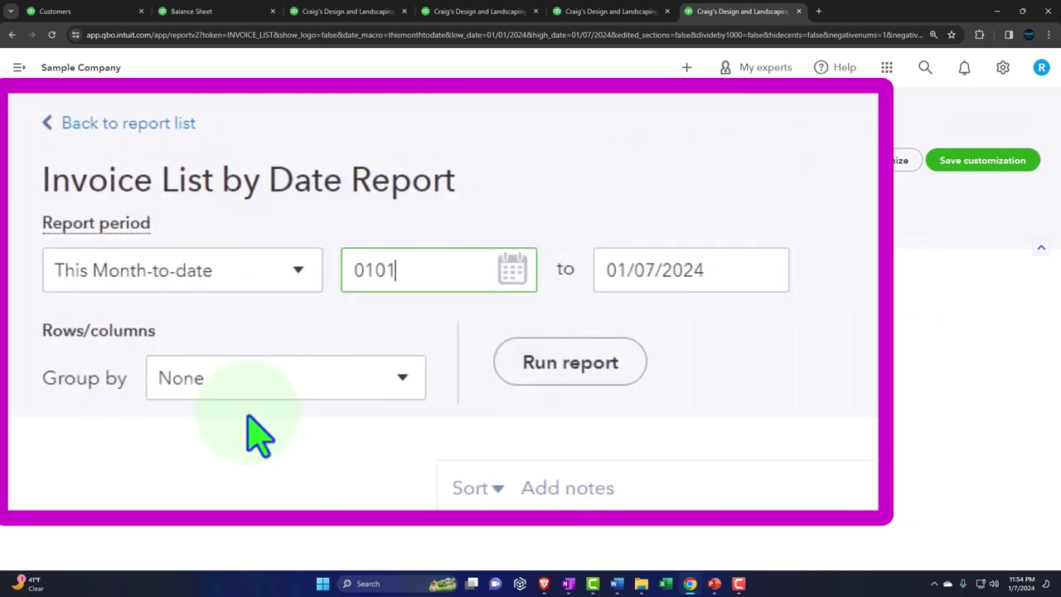
{"action": "type", "text": "1/01/2023"}
{"action": "key", "text": "Tab"}
{"action": "type", "text": "1"}
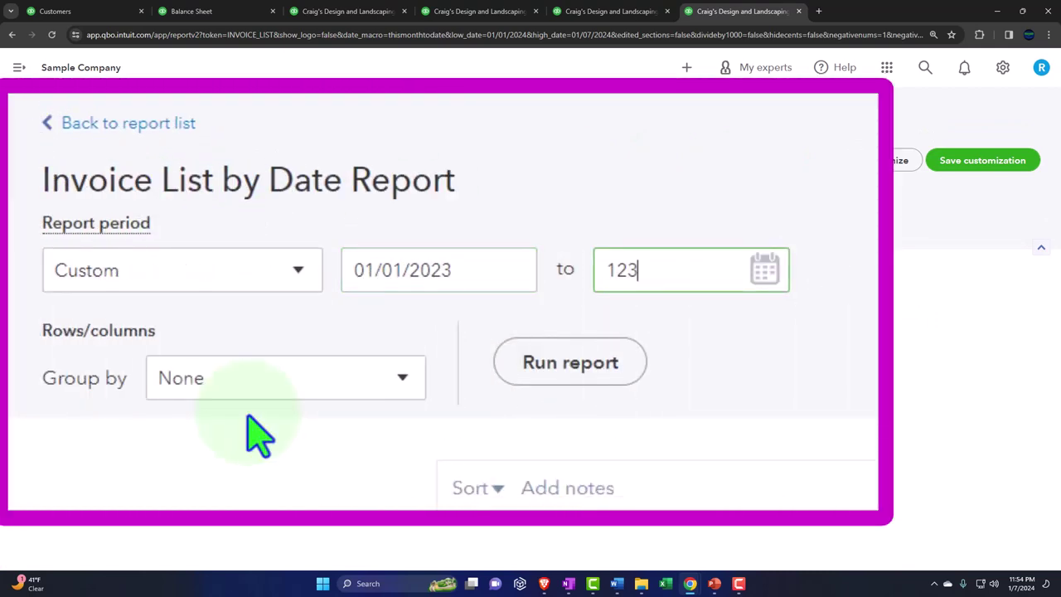
{"action": "type", "text": "2/31/2023"}
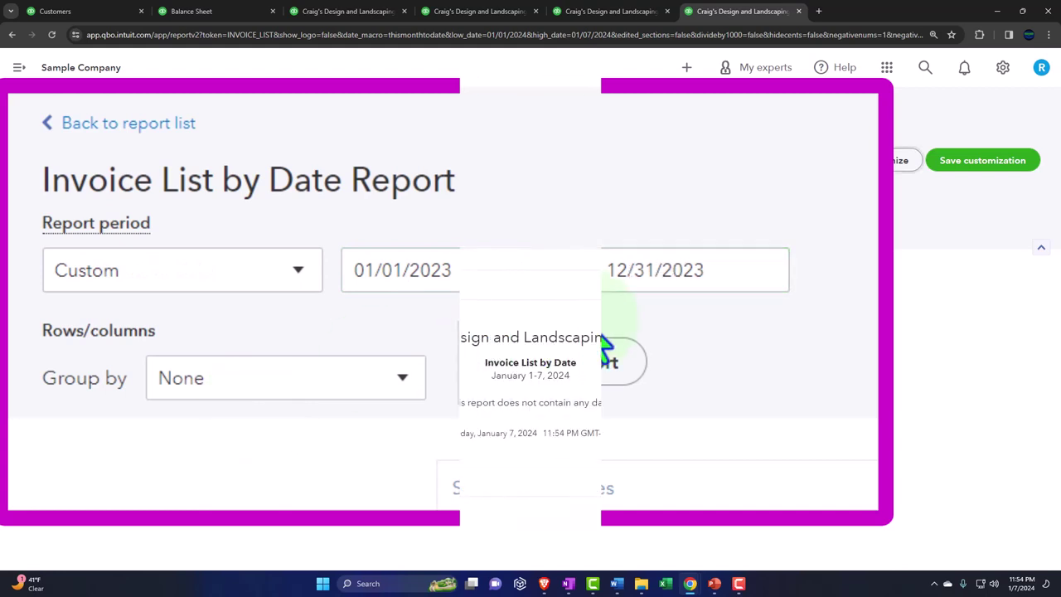
{"action": "left_click", "coordinate": [281, 222]}
{"action": "scroll", "coordinate": [287, 235], "scroll_direction": "down", "scroll_amount": 2}
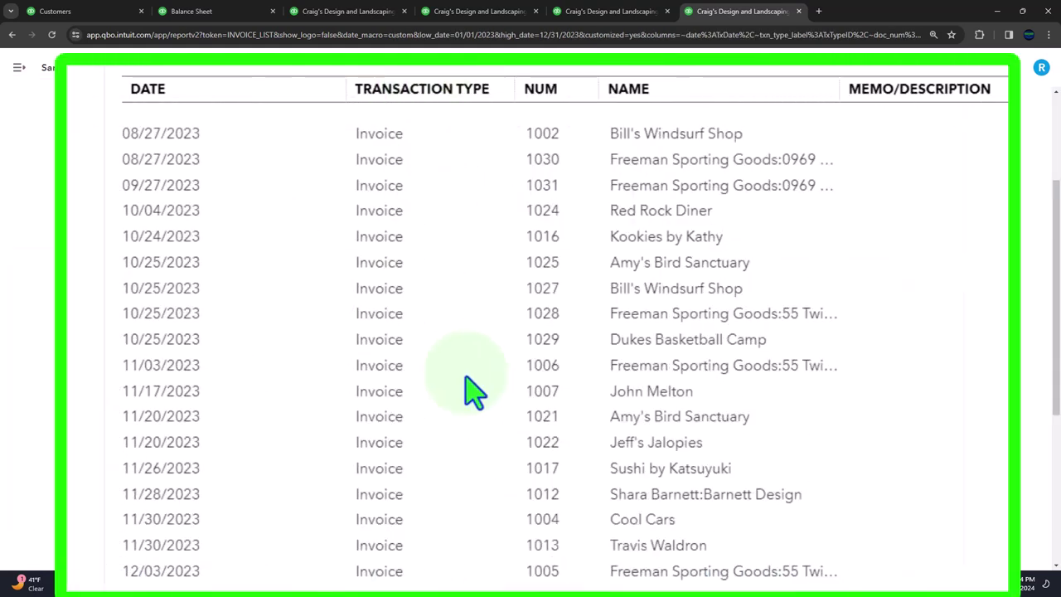
{"action": "scroll", "coordinate": [470, 315], "scroll_direction": "down", "scroll_amount": 3}
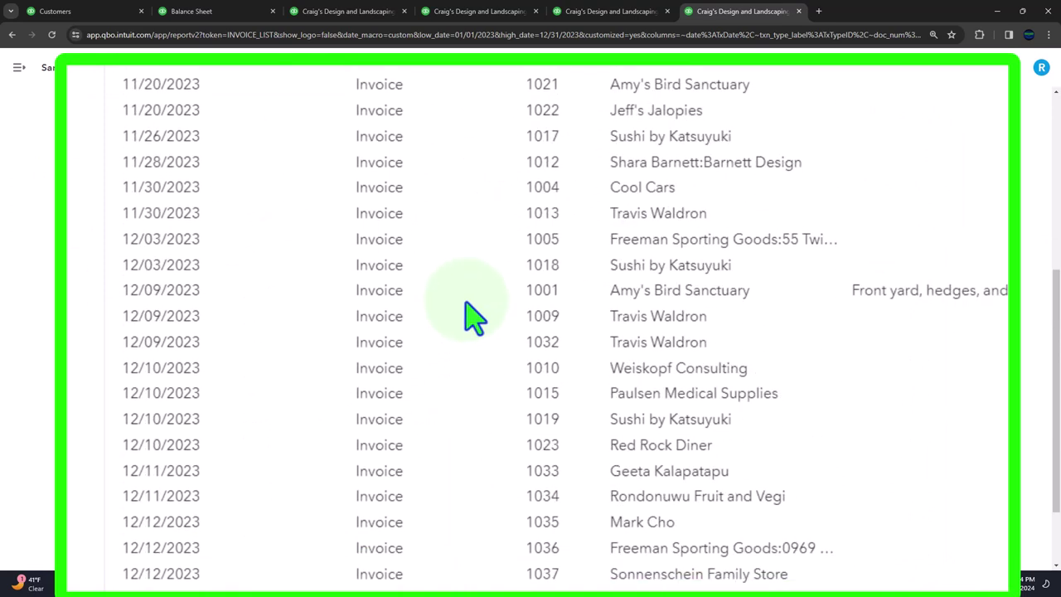
{"action": "scroll", "coordinate": [474, 316], "scroll_direction": "down", "scroll_amount": 2}
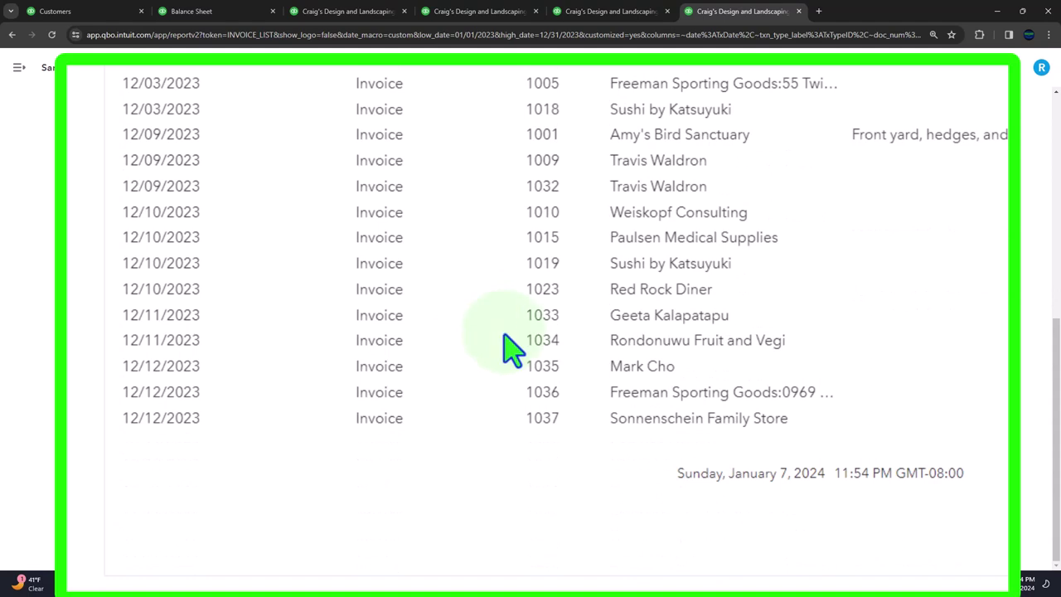
- Drill into the Balance Sheet's $5,281.52 A/R amount and add a Transaction type filter
{"action": "left_click", "coordinate": [220, 13]}
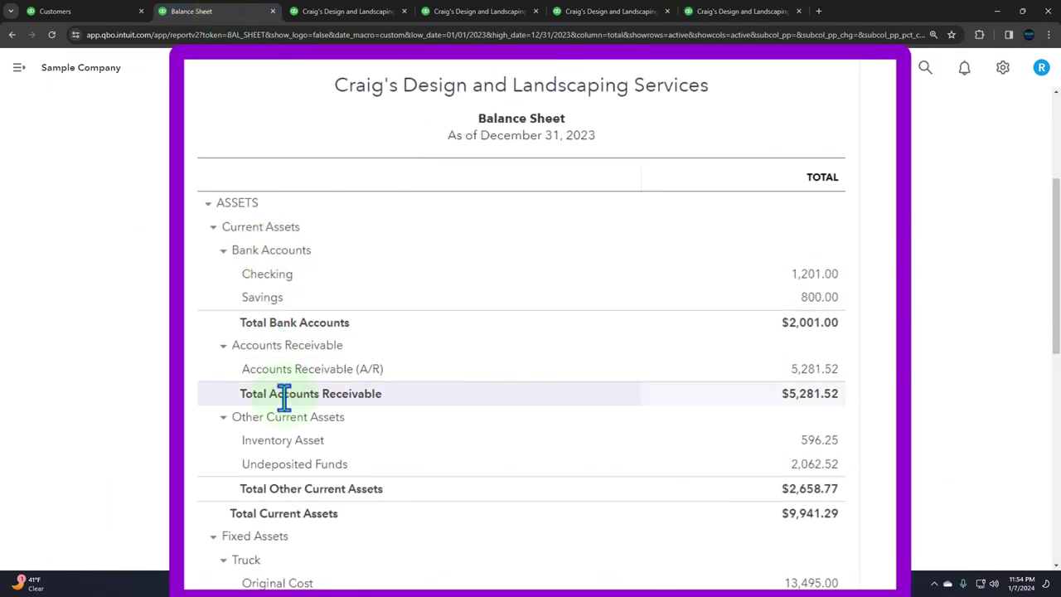
{"action": "left_click", "coordinate": [808, 370]}
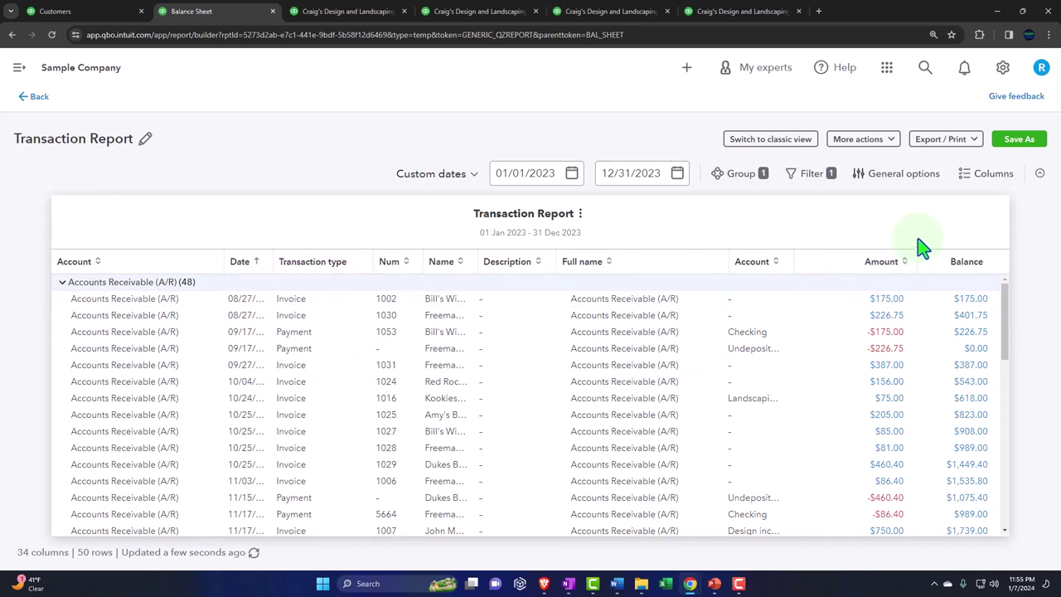
{"action": "left_click", "coordinate": [800, 172]}
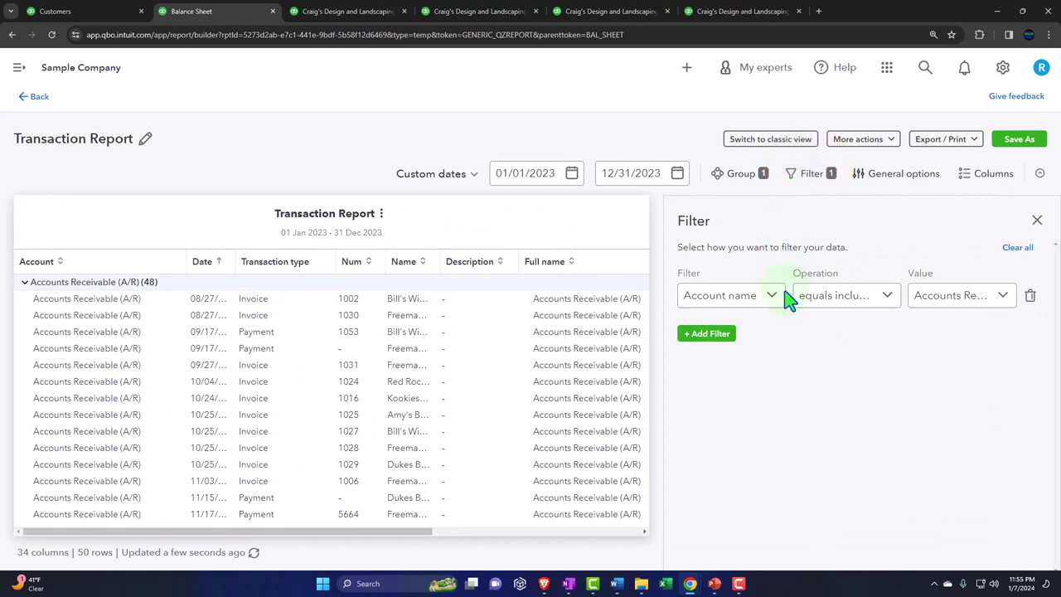
{"action": "left_click", "coordinate": [709, 335]}
{"action": "left_click", "coordinate": [740, 358]}
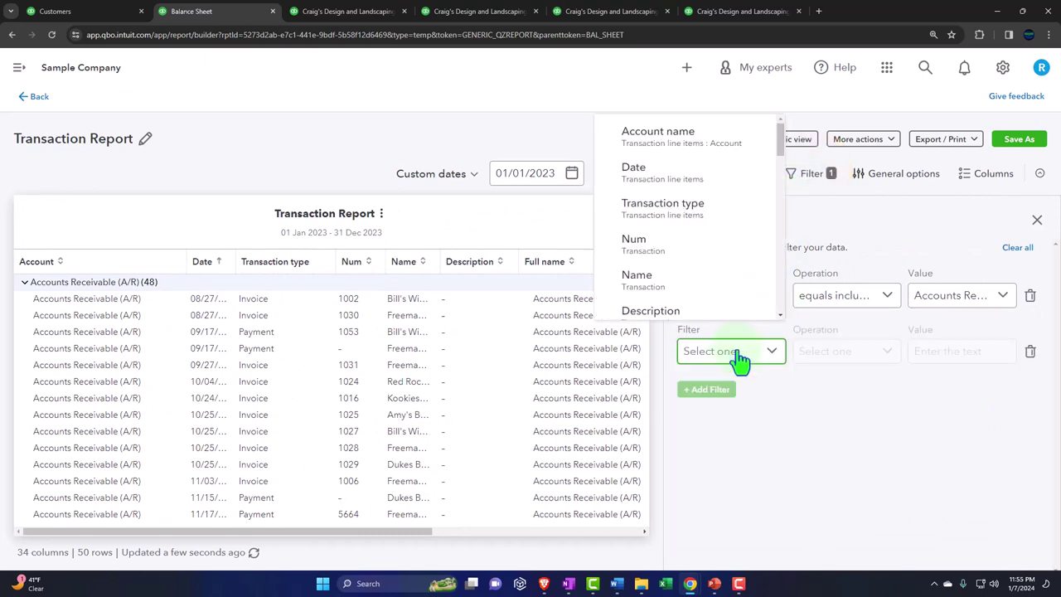
{"action": "left_click", "coordinate": [678, 214]}
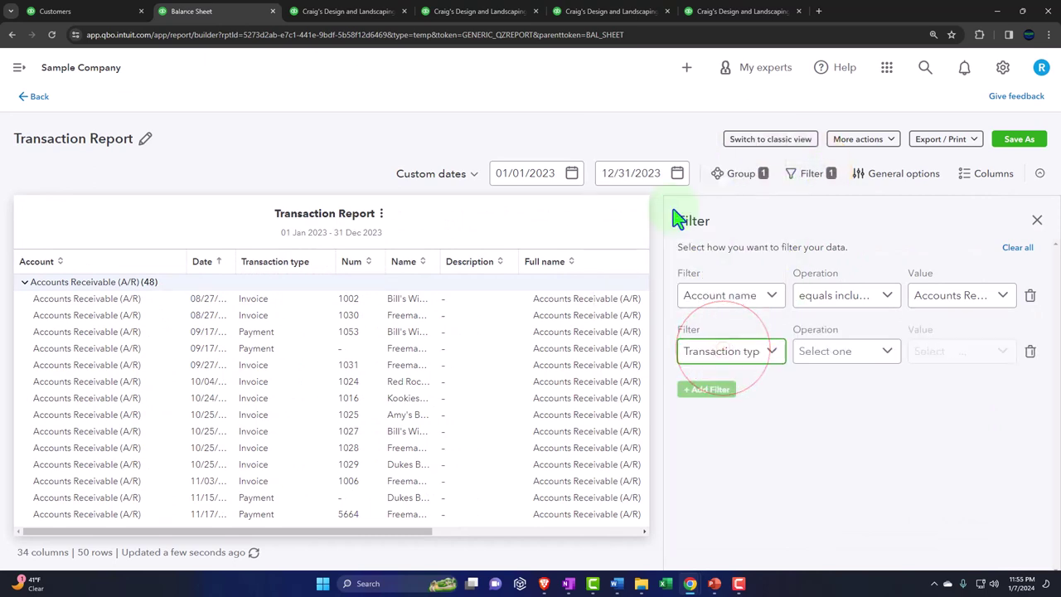
- Set the filter to Transaction type equals Invoice, leaving 31 A/R rows for 2023
{"action": "left_click", "coordinate": [871, 355]}
{"action": "left_click", "coordinate": [867, 387]}
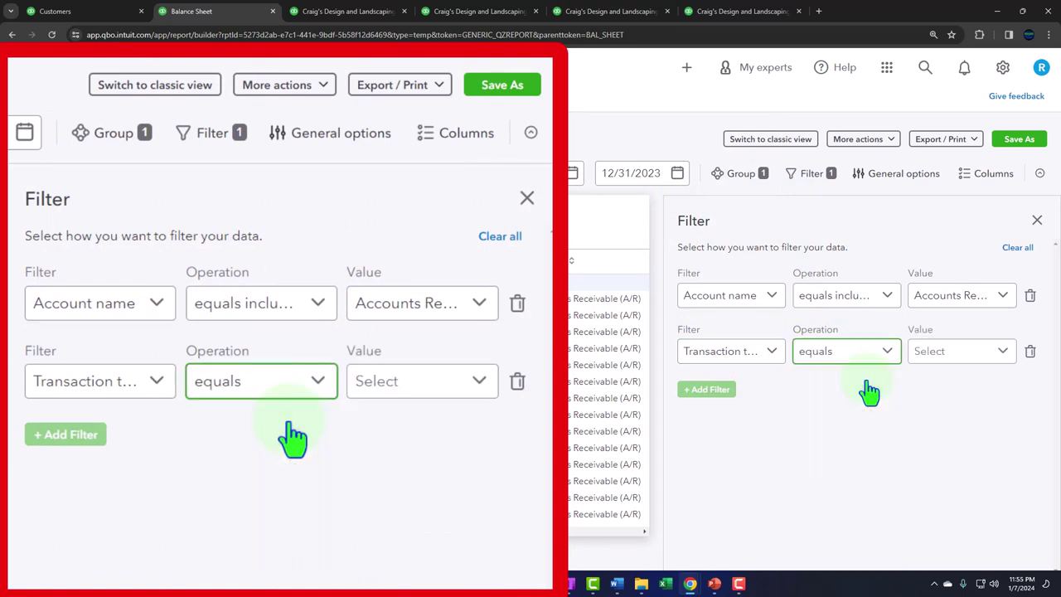
{"action": "left_click", "coordinate": [957, 357]}
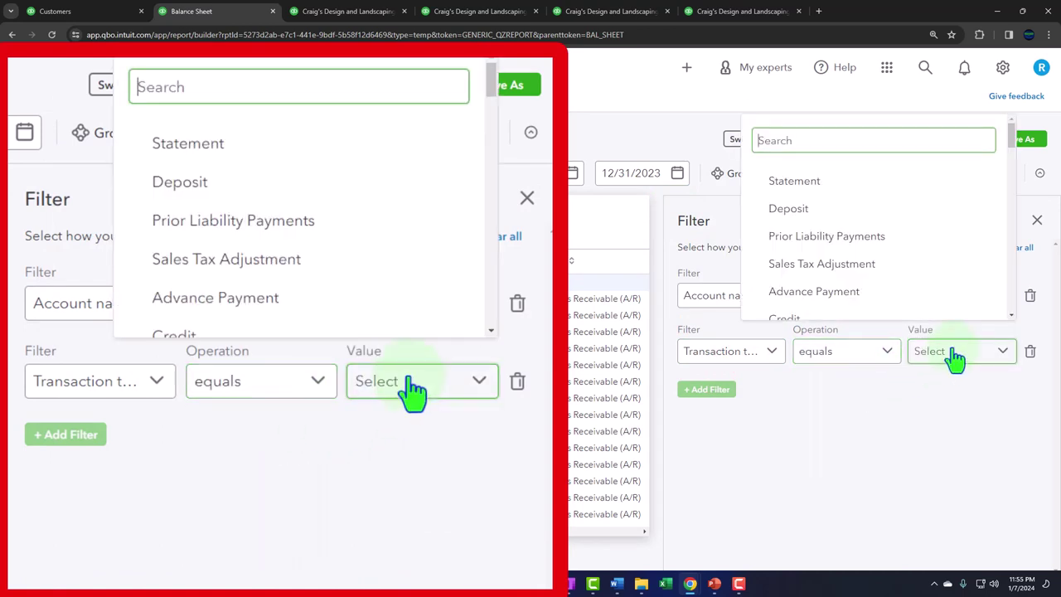
{"action": "type", "text": "inv"}
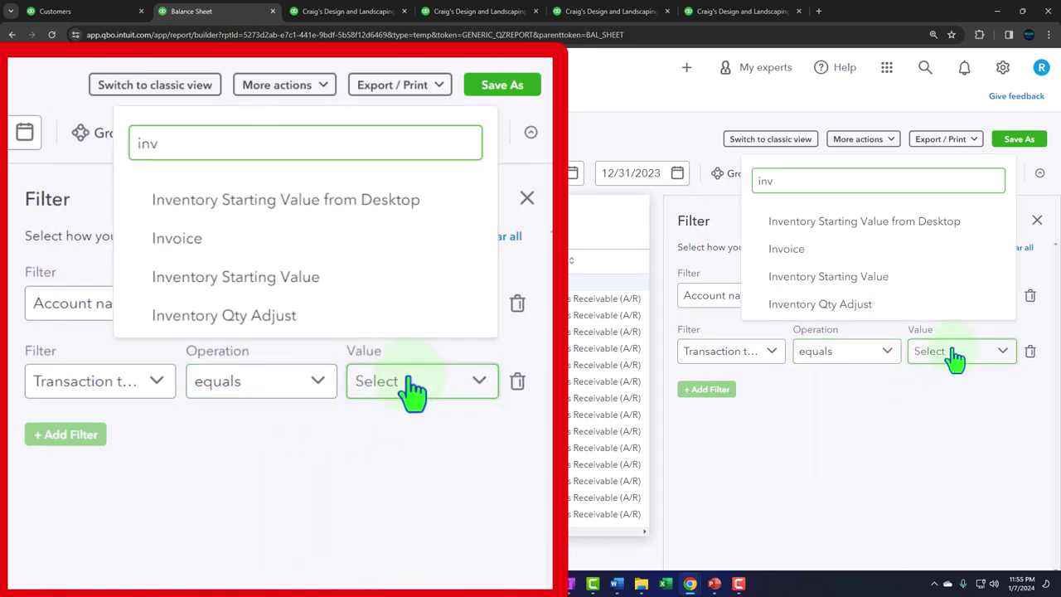
{"action": "left_click", "coordinate": [815, 251]}
{"action": "left_click", "coordinate": [810, 428]}
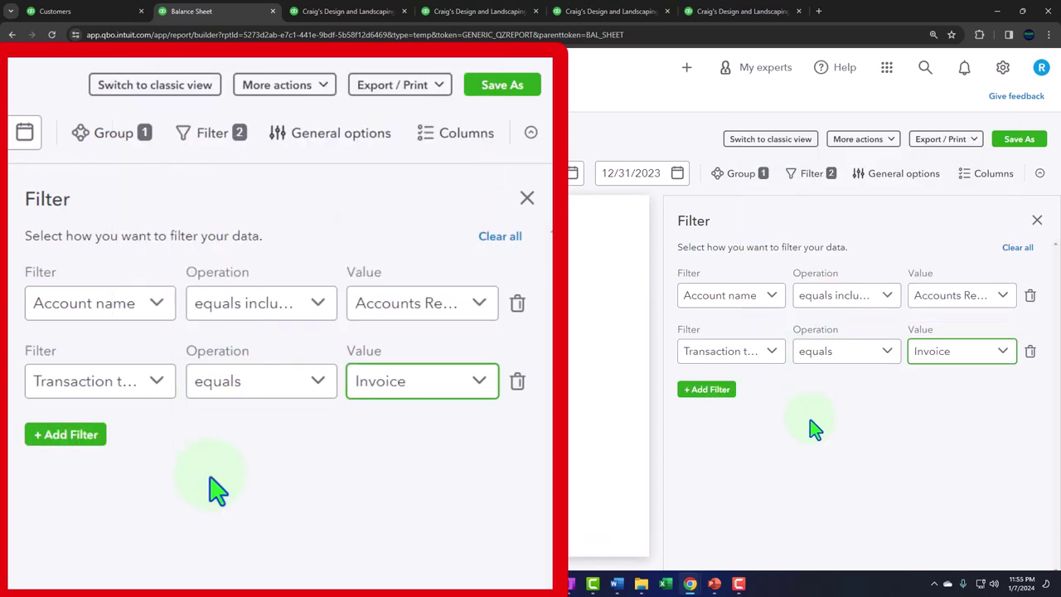
{"action": "left_click", "coordinate": [1037, 221]}
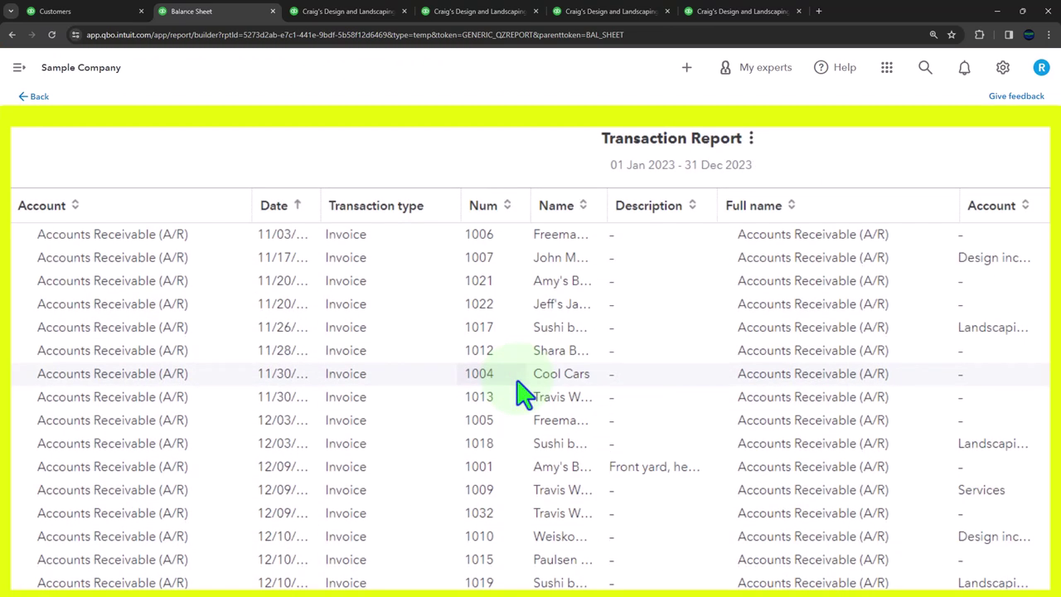
{"action": "scroll", "coordinate": [523, 395], "scroll_direction": "down", "scroll_amount": 3}
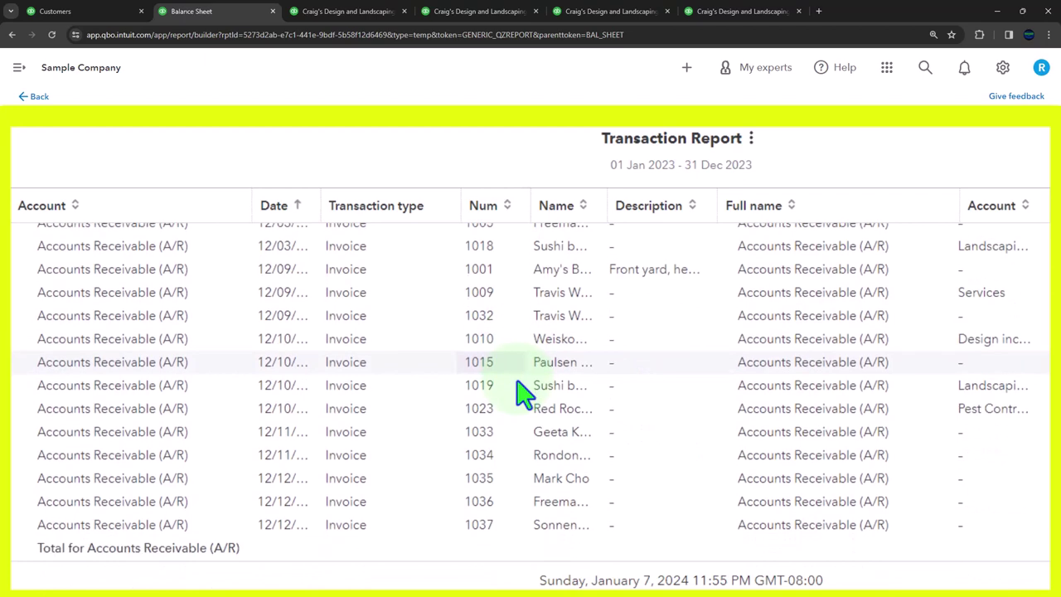
{"action": "scroll", "coordinate": [523, 394], "scroll_direction": "up", "scroll_amount": 6}
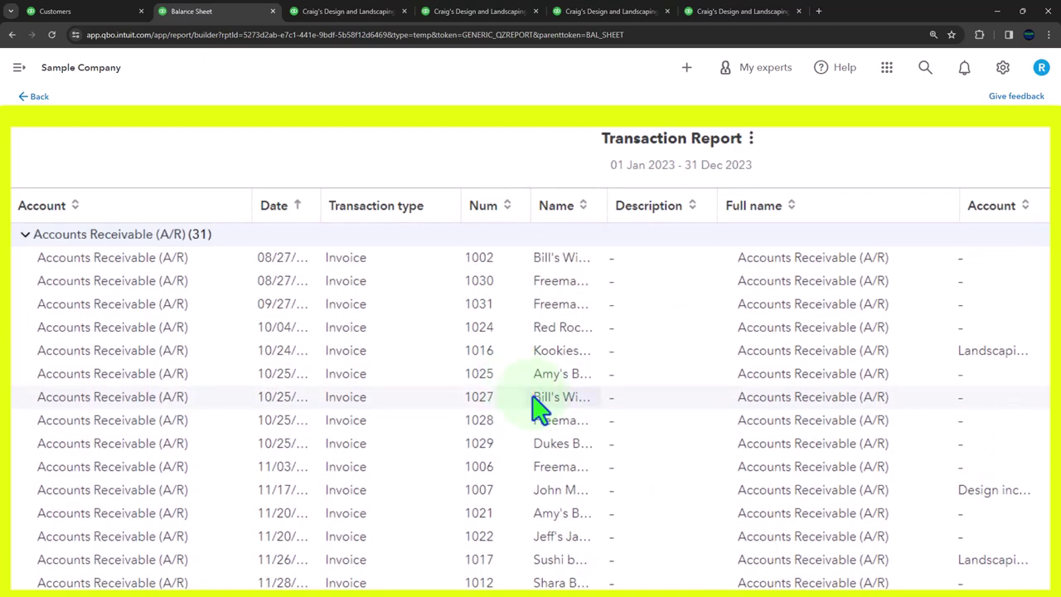
- Exit the custom report without saving and open Invoices and Received Payments in a new tab
{"action": "left_click", "coordinate": [39, 97]}
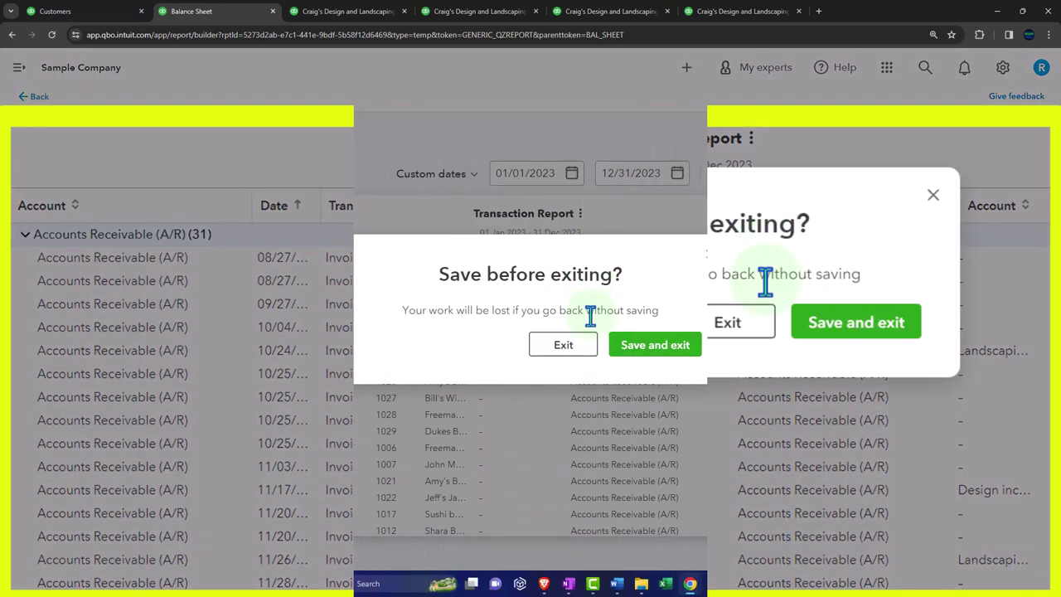
{"action": "left_click", "coordinate": [560, 344]}
{"action": "left_click", "coordinate": [100, 13]}
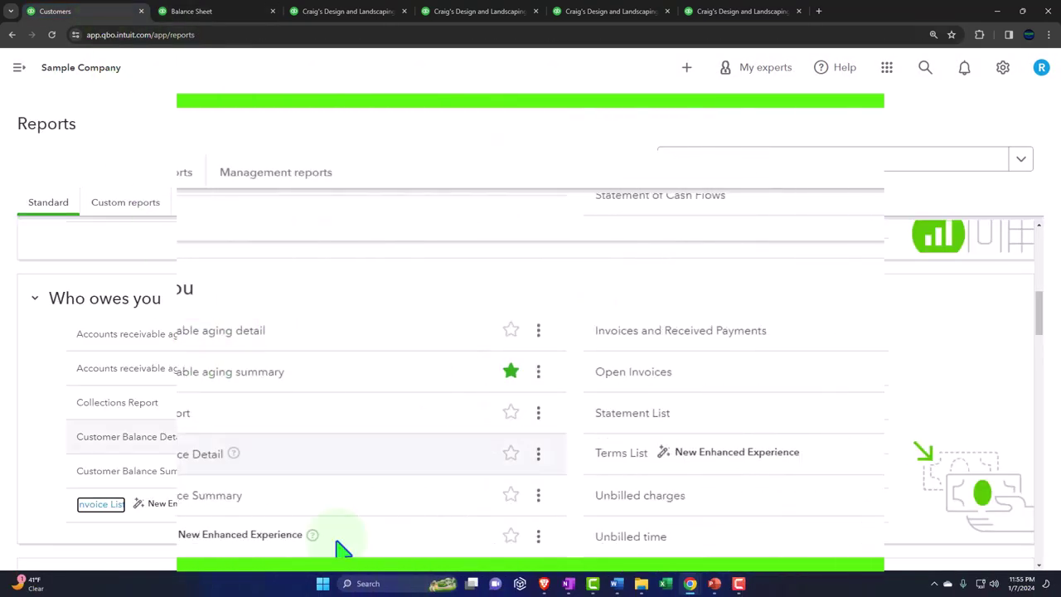
{"action": "right_click", "coordinate": [707, 351]}
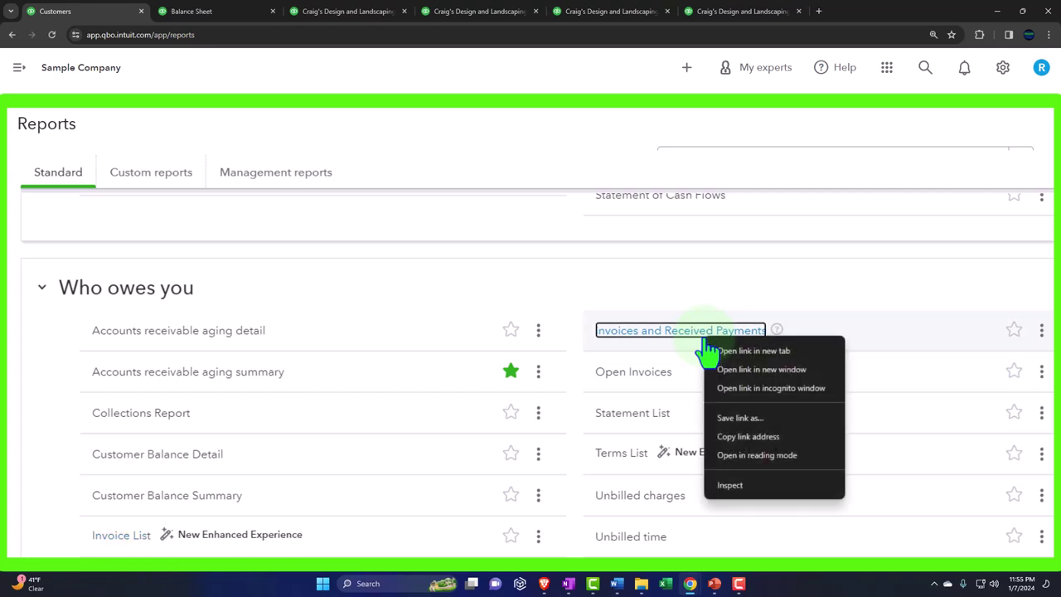
{"action": "left_click", "coordinate": [721, 351]}
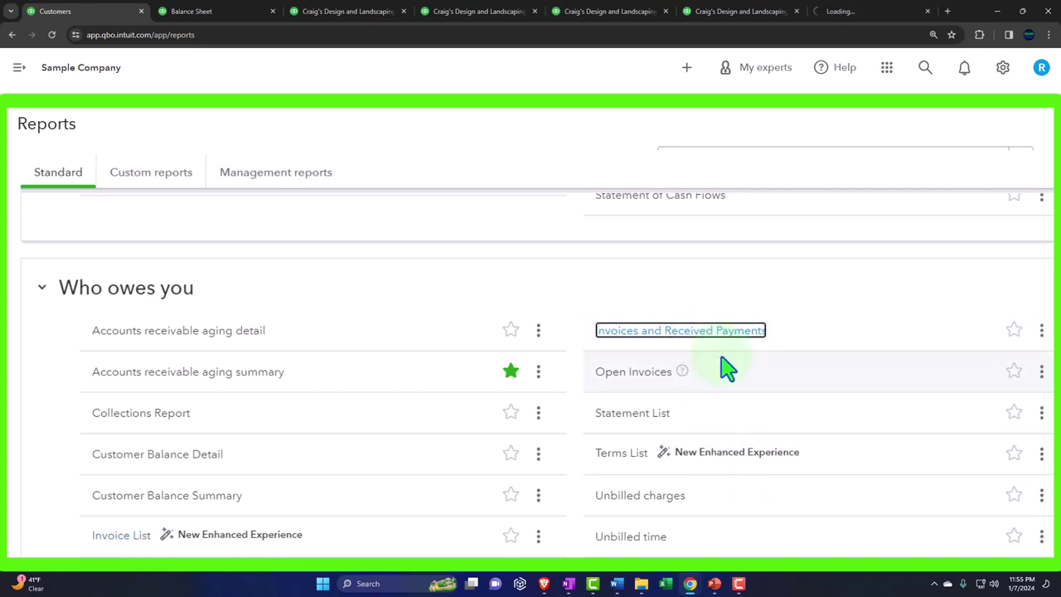
- Set the Invoices and Received Payments period to 01/01/2023 through 12/31/2023
{"action": "left_click", "coordinate": [856, 11]}
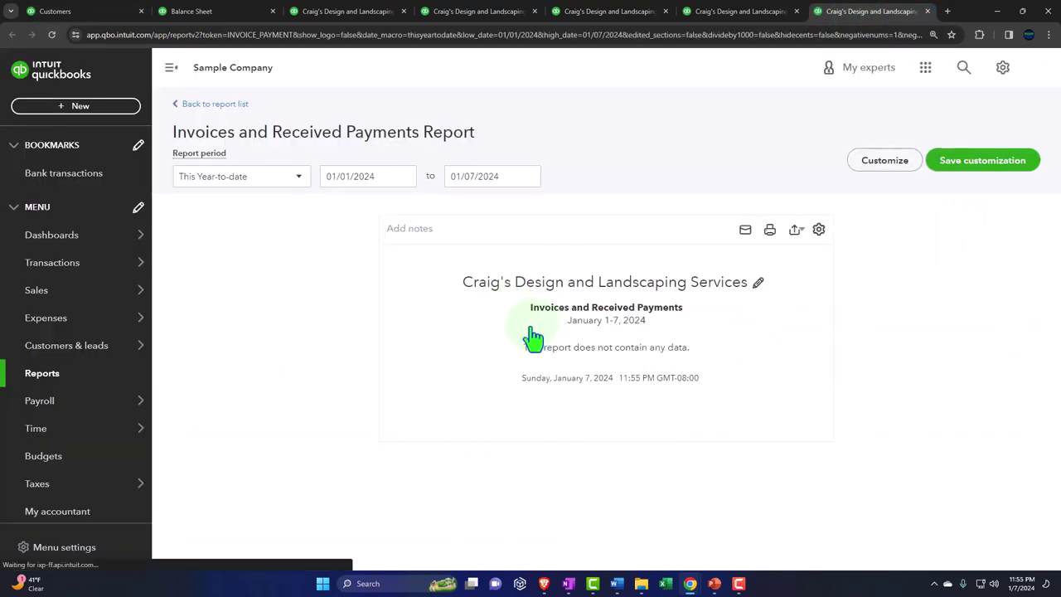
{"action": "left_click", "coordinate": [354, 177]}
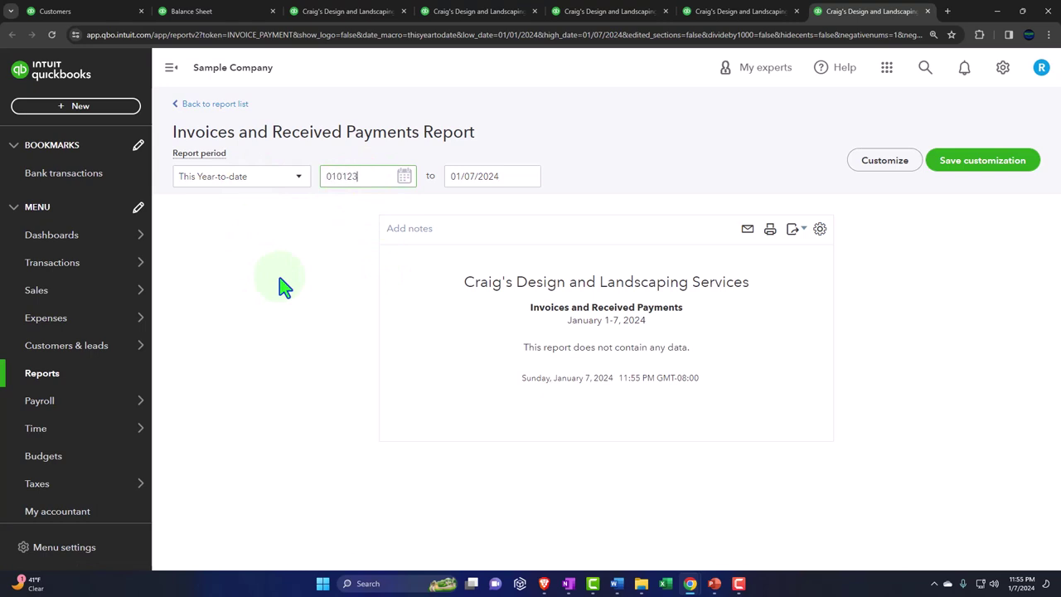
{"action": "key", "text": "Tab"}
{"action": "type", "text": "011224"}
{"action": "key", "text": "Return"}
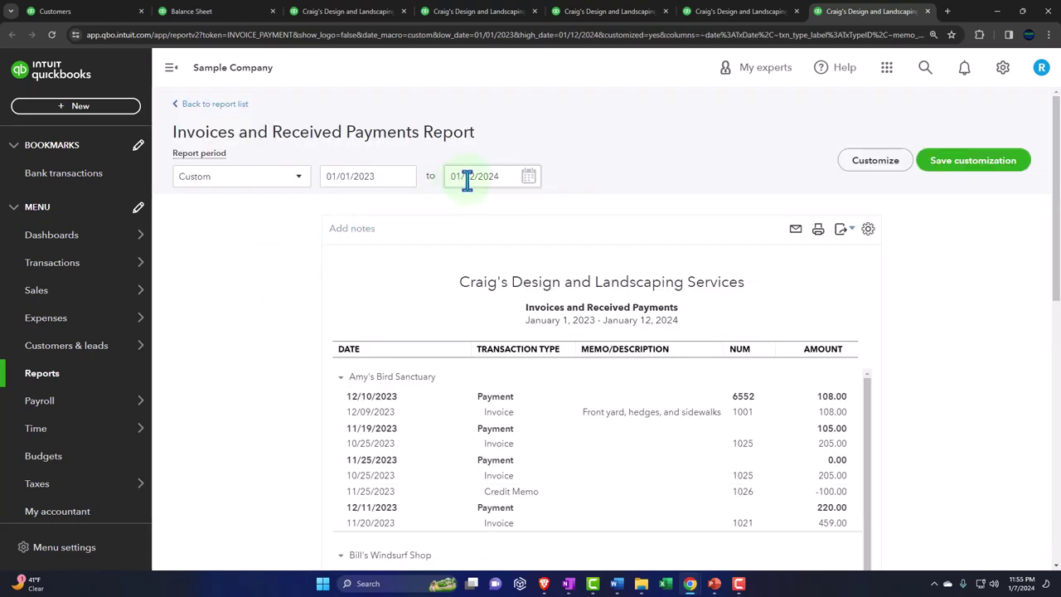
{"action": "left_click", "coordinate": [498, 177]}
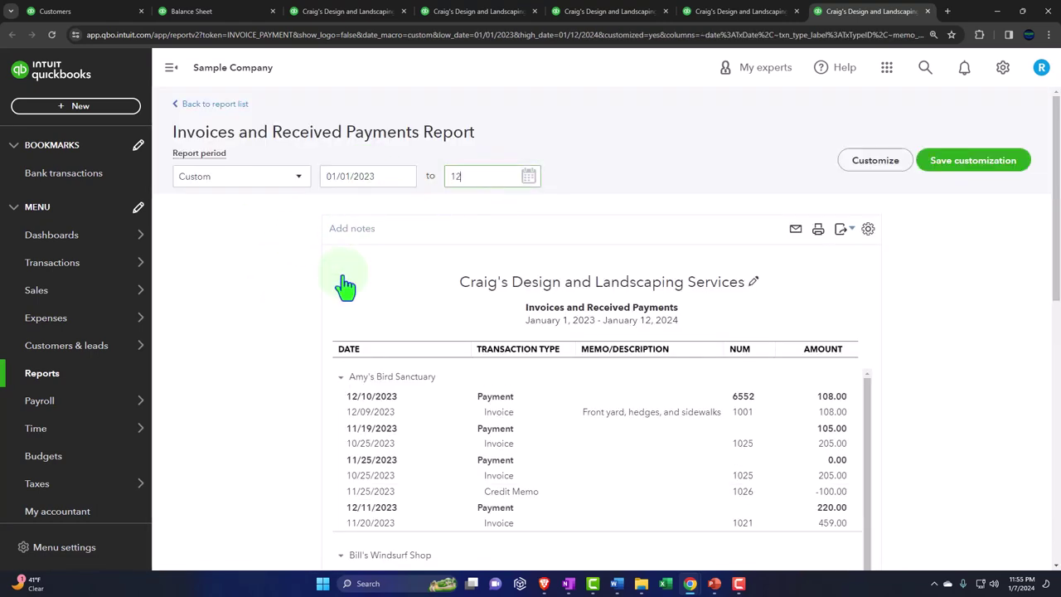
{"action": "type", "text": "12/31/2023"}
{"action": "key", "text": "Return"}
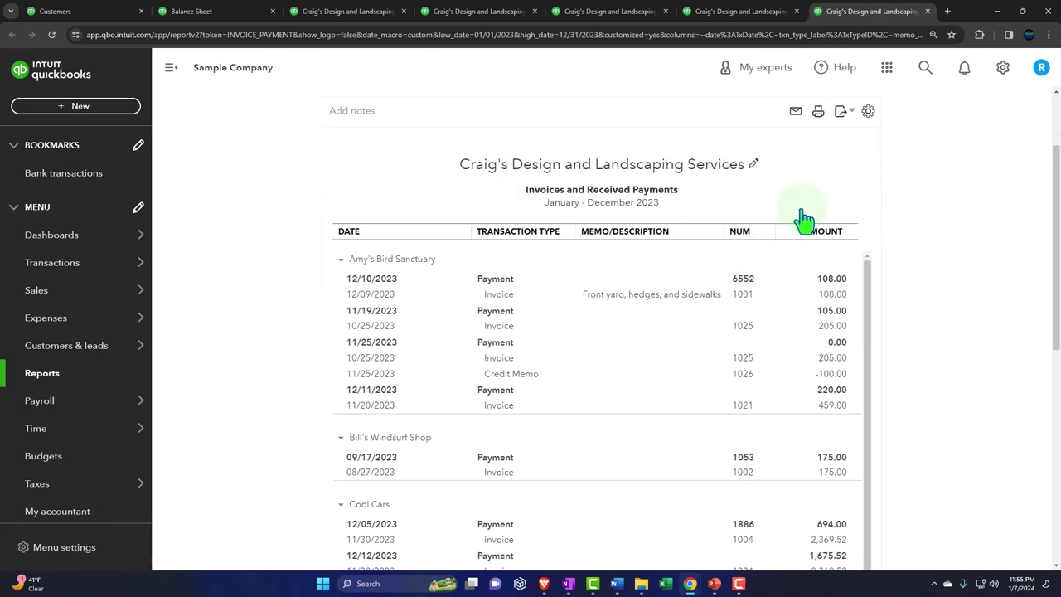
- Review the report's customer payments paired with their invoices
{"action": "left_click", "coordinate": [170, 70]}
{"action": "scroll", "coordinate": [171, 398], "scroll_direction": "down", "scroll_amount": 3}
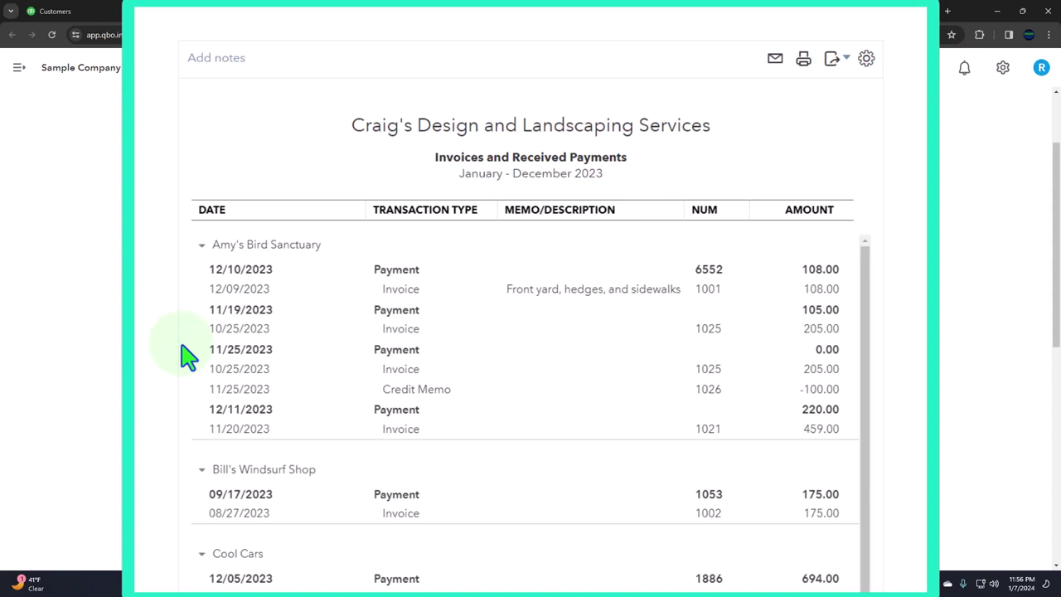
{"action": "scroll", "coordinate": [187, 357], "scroll_direction": "down", "scroll_amount": 2}
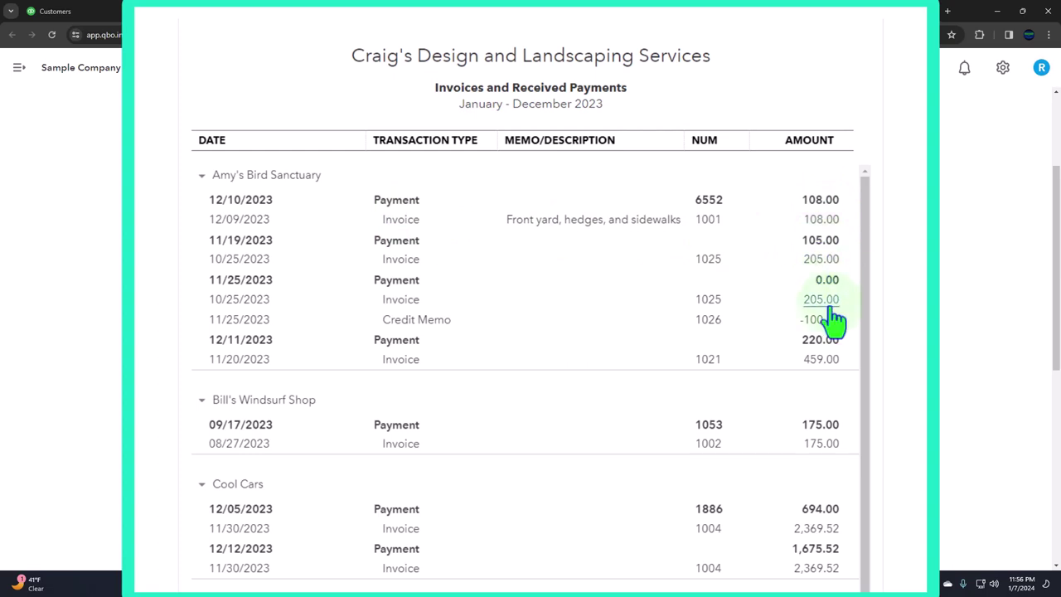
{"action": "scroll", "coordinate": [829, 317], "scroll_direction": "down", "scroll_amount": 8}
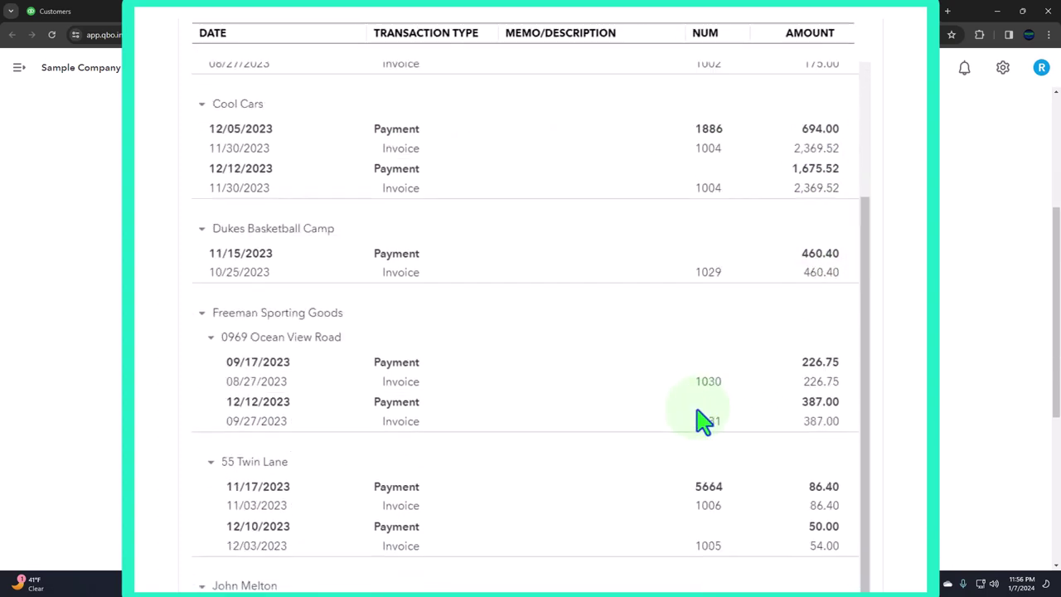
{"action": "scroll", "coordinate": [673, 424], "scroll_direction": "down", "scroll_amount": 3}
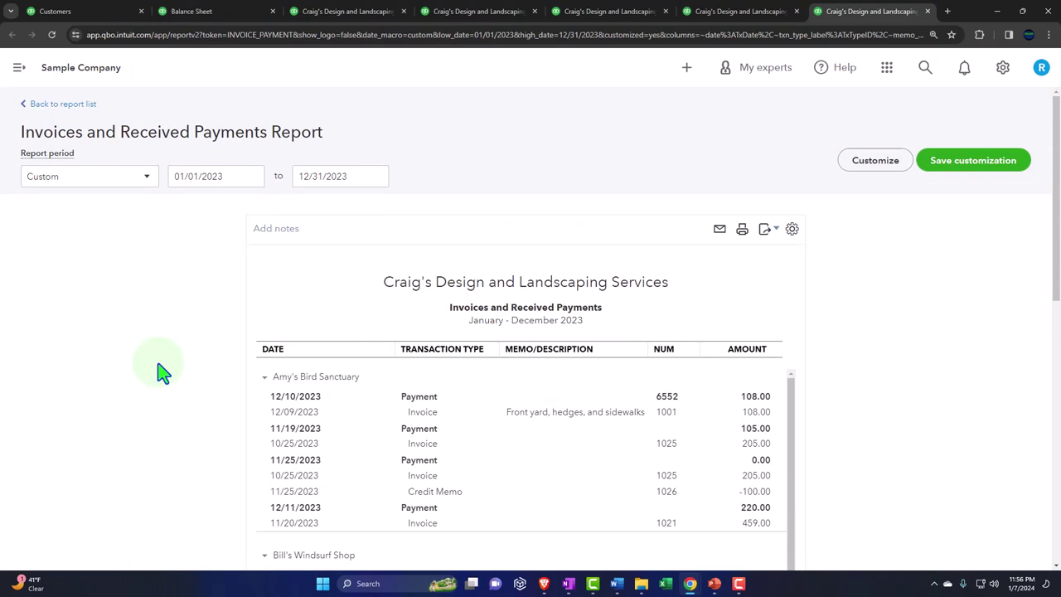
- Open the Open Invoices report from the Reports list in a new tab
{"action": "left_click", "coordinate": [217, 15]}
{"action": "left_click", "coordinate": [107, 11]}
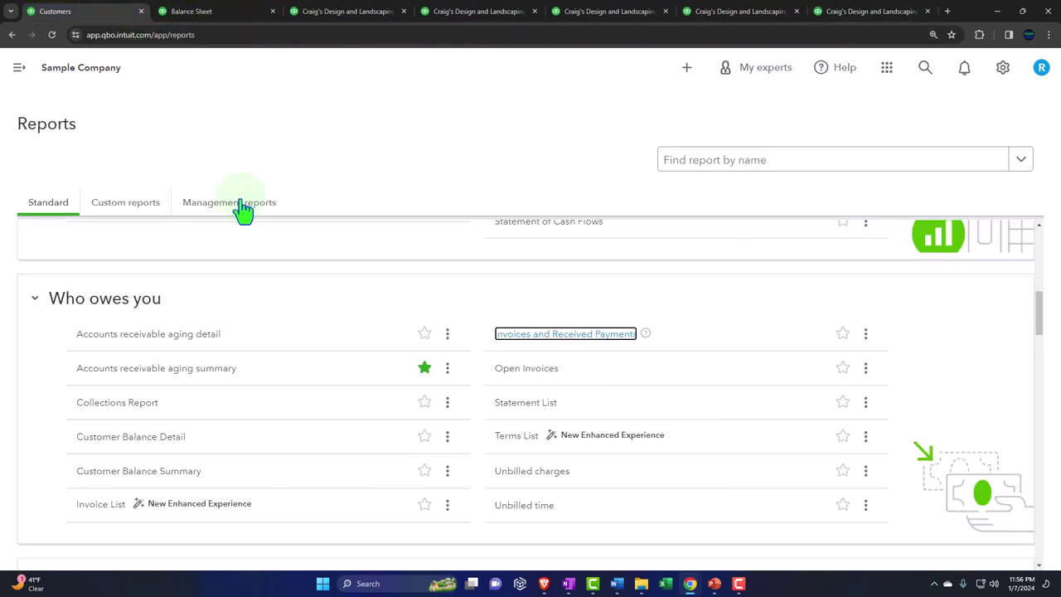
{"action": "scroll", "coordinate": [398, 369], "scroll_direction": "down", "scroll_amount": 1}
{"action": "right_click", "coordinate": [522, 316]}
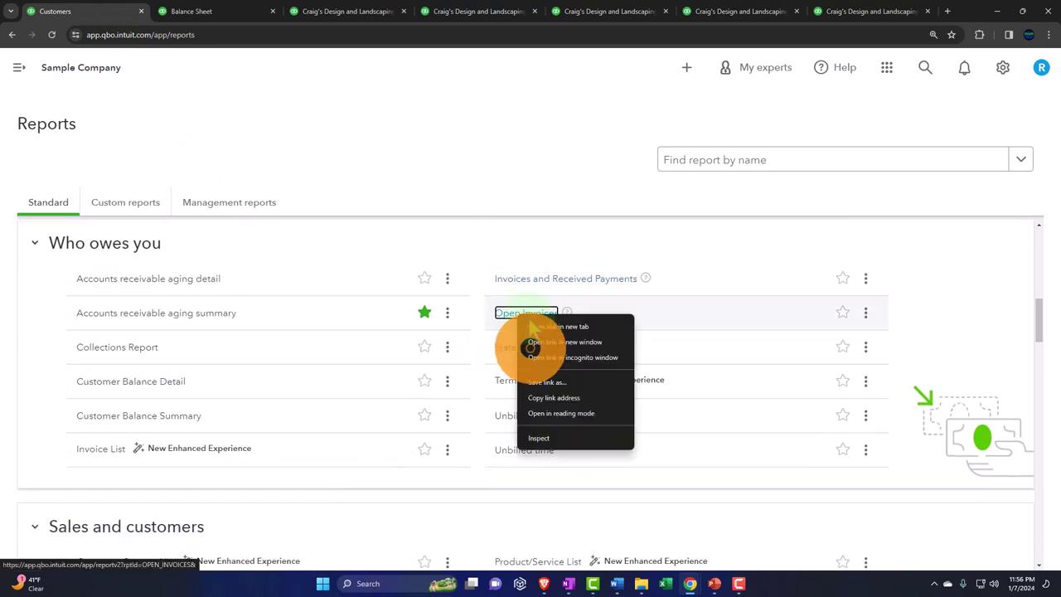
{"action": "left_click", "coordinate": [536, 327]}
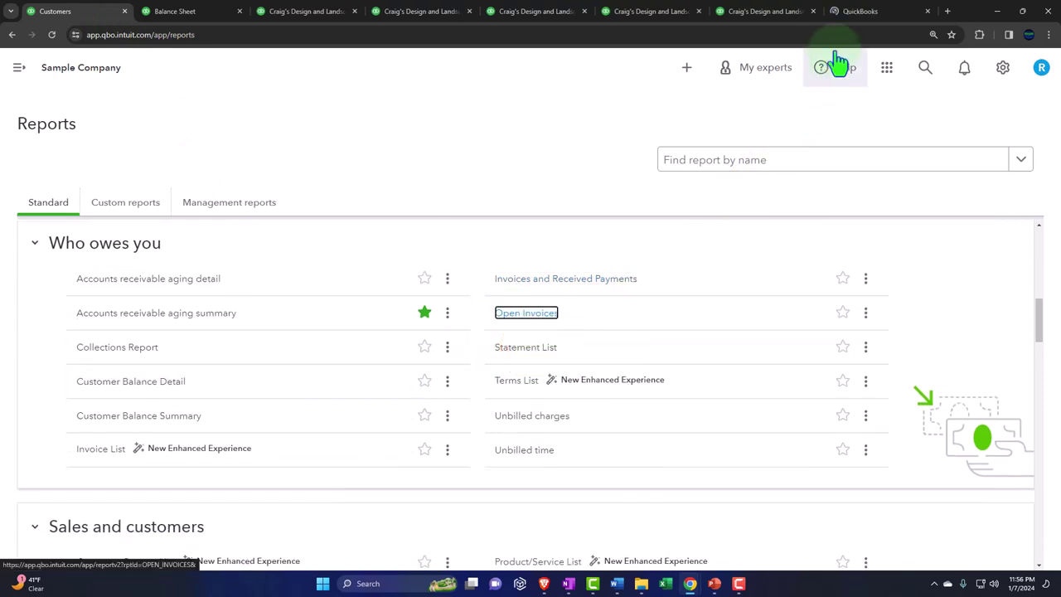
{"action": "left_click", "coordinate": [853, 12]}
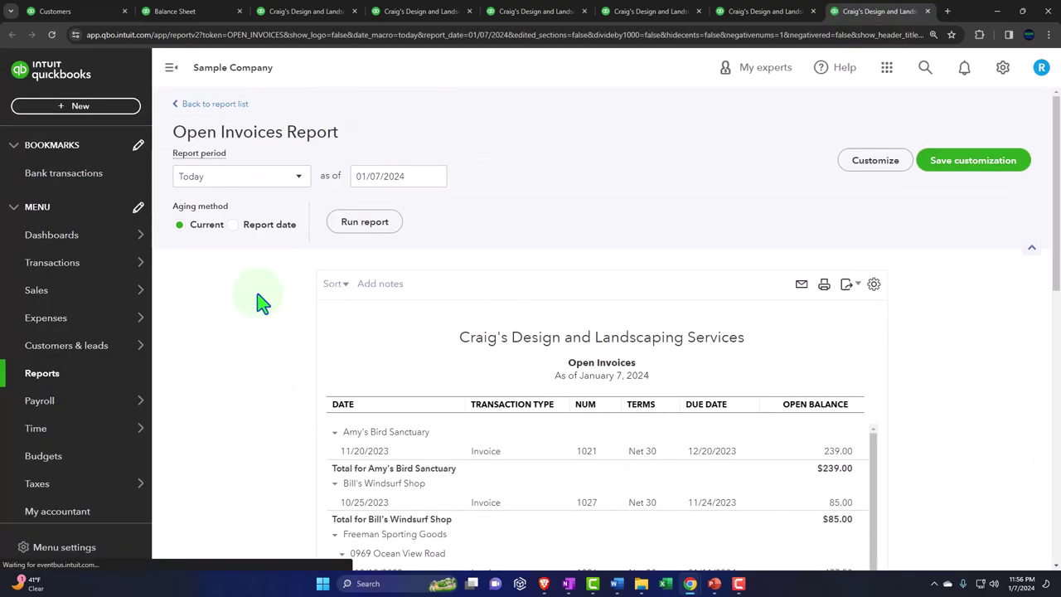
- Rerun Open Invoices as of 12/31/2023
{"action": "left_click", "coordinate": [170, 70]}
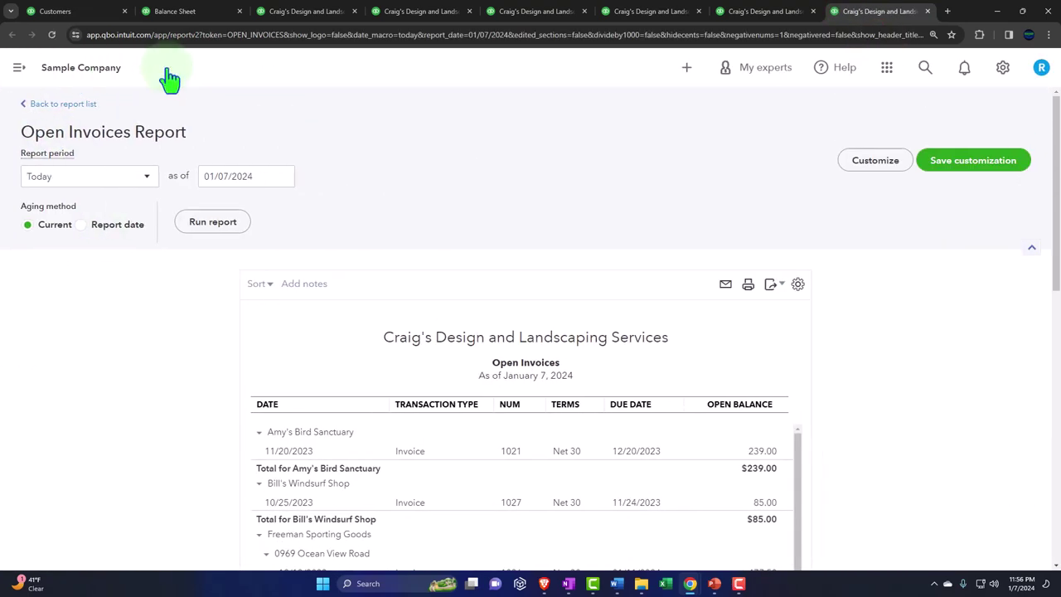
{"action": "left_click", "coordinate": [264, 177]}
{"action": "type", "text": "123123"}
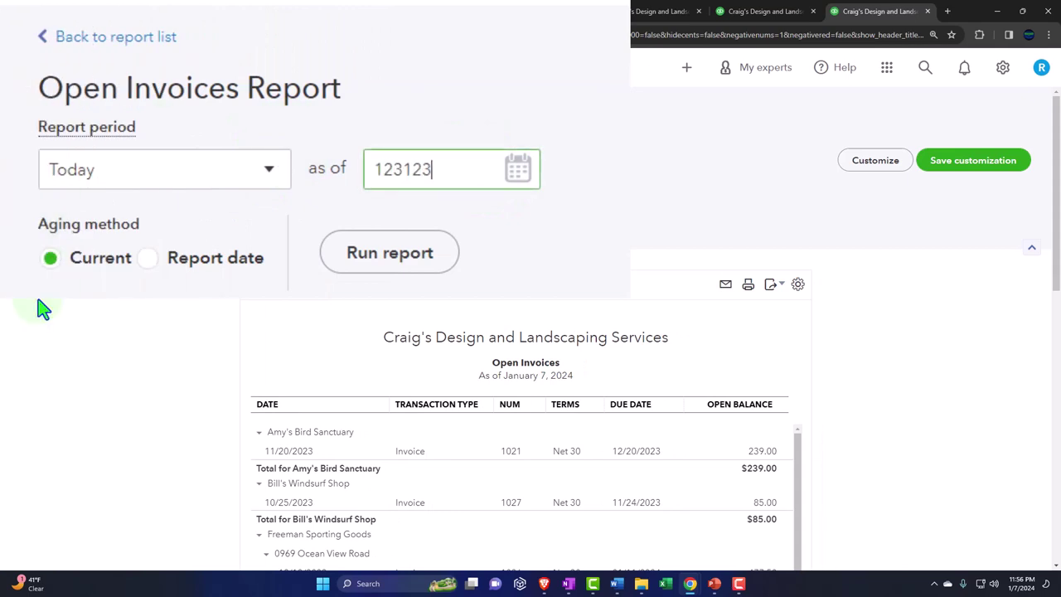
{"action": "key", "text": "Tab"}
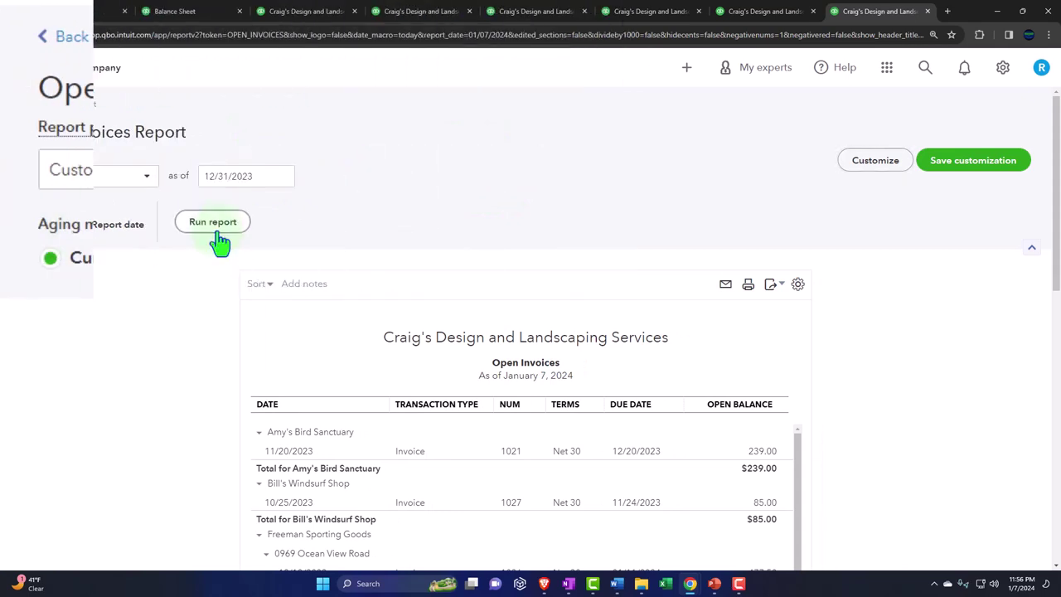
{"action": "left_click", "coordinate": [211, 225]}
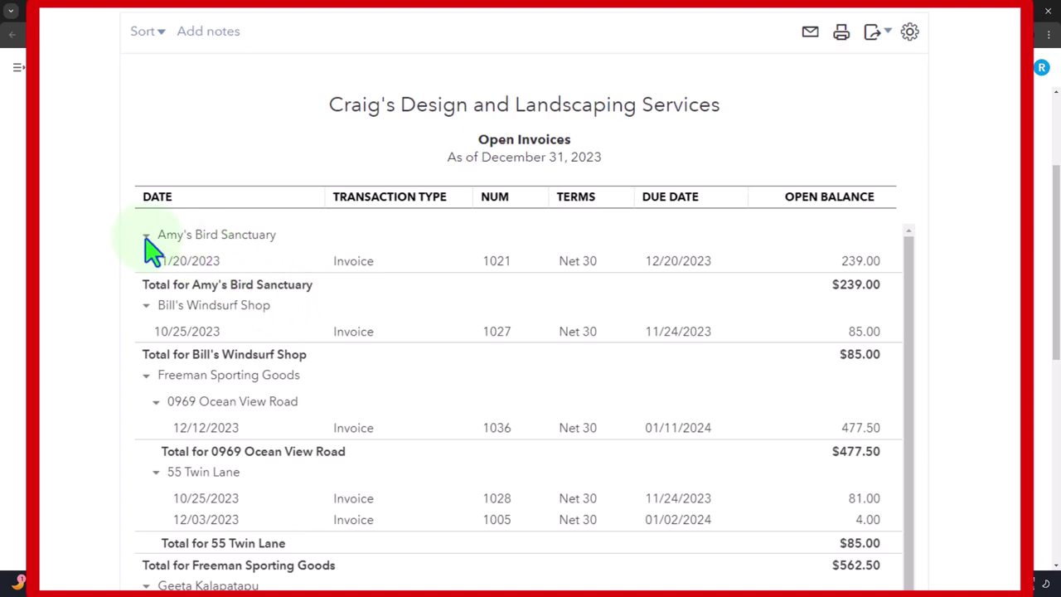
- Review the $5,281.52 of open invoices, then return via the Balance Sheet to Reports
{"action": "scroll", "coordinate": [356, 285], "scroll_direction": "down", "scroll_amount": 8}
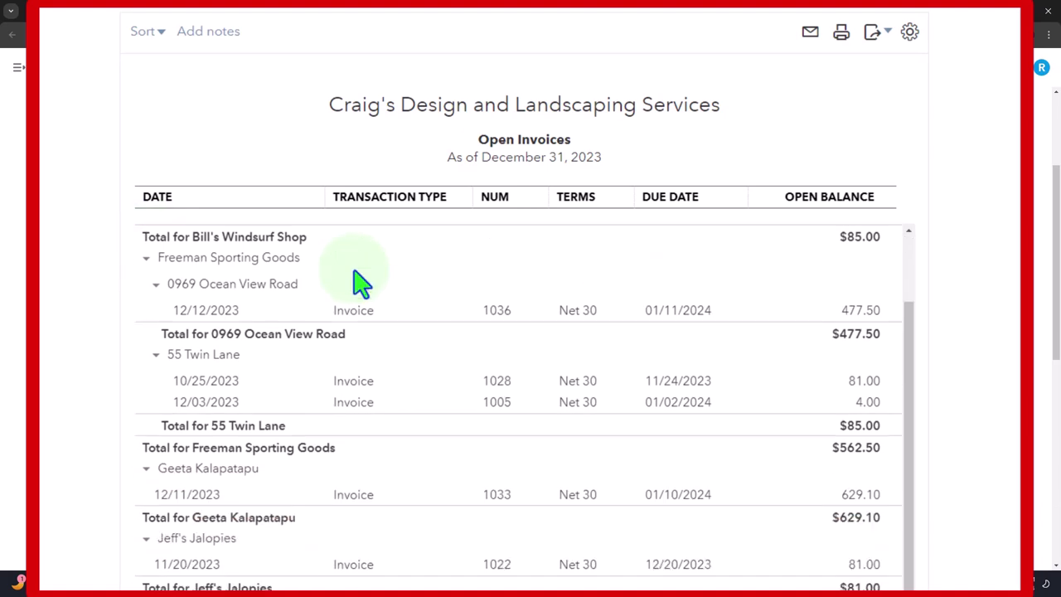
{"action": "scroll", "coordinate": [346, 383], "scroll_direction": "down", "scroll_amount": 10}
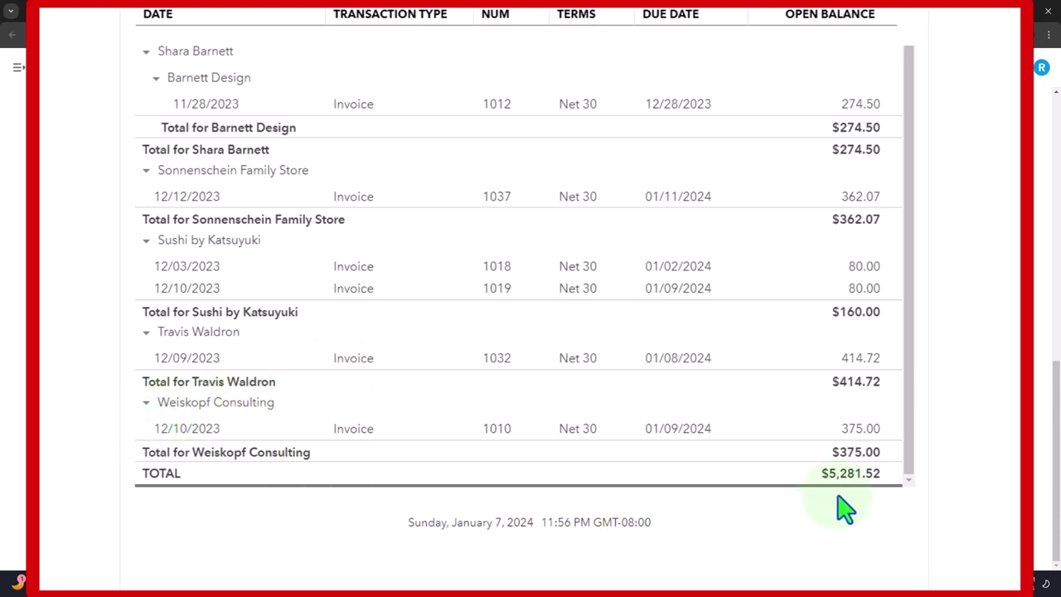
{"action": "left_click", "coordinate": [11, 34]}
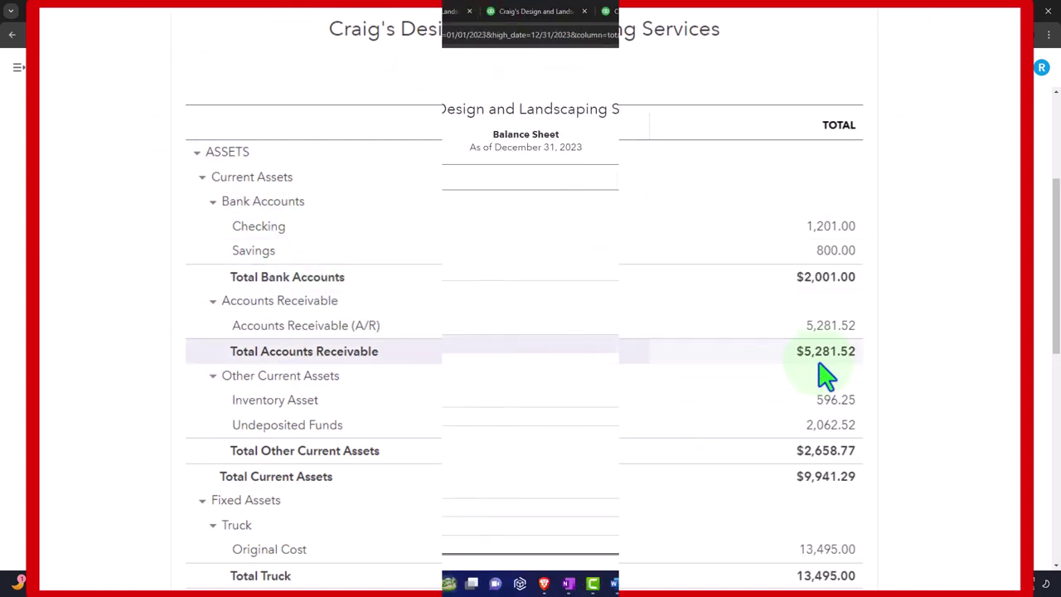
{"action": "left_click", "coordinate": [79, 13]}
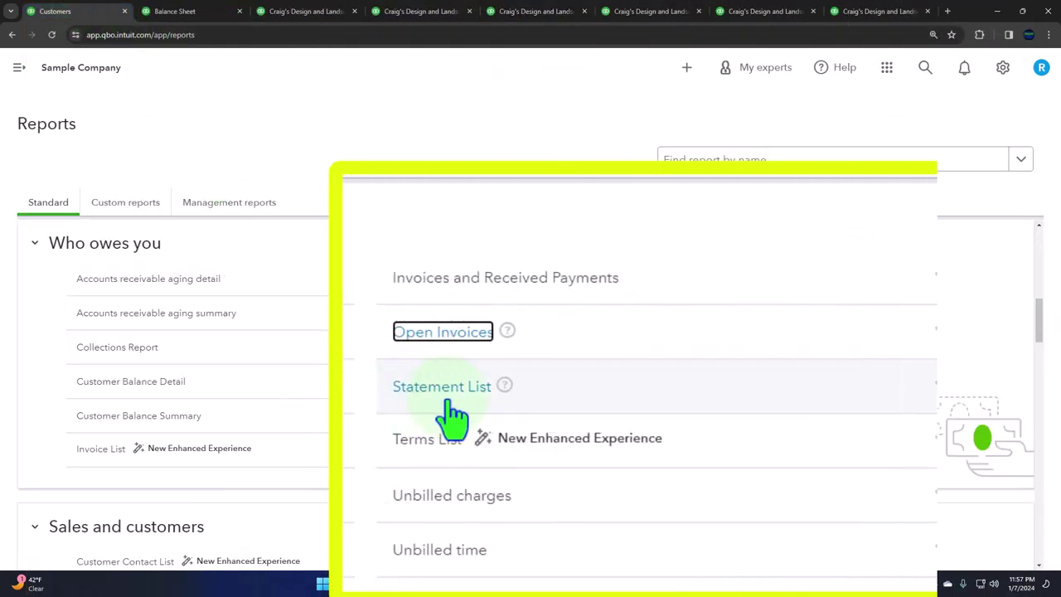
- Open Unbilled Charges in a new tab, review its $750.00 for two customers, then return to Reports
{"action": "right_click", "coordinate": [449, 504]}
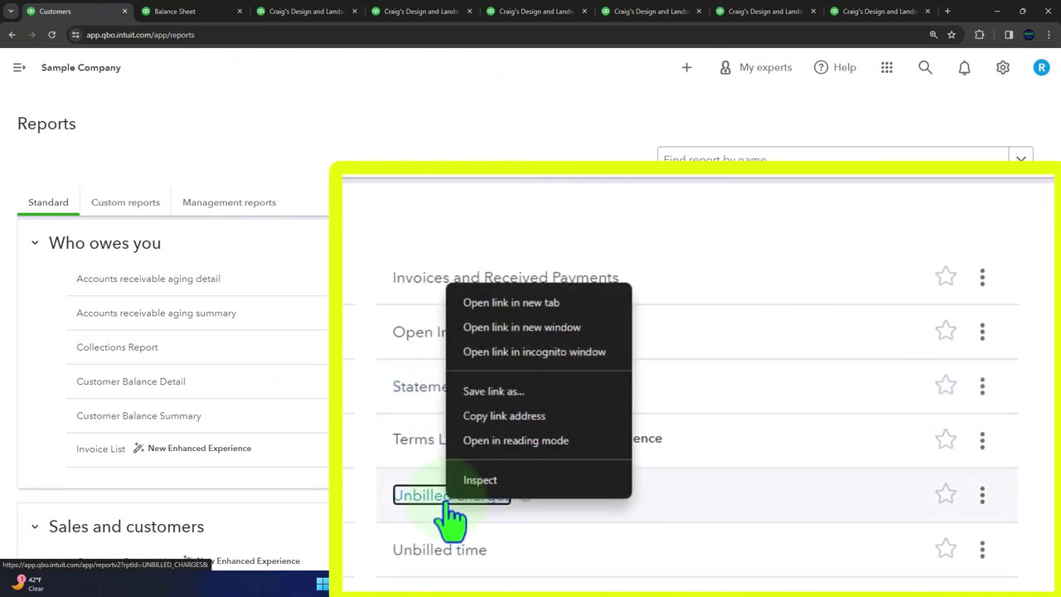
{"action": "left_click", "coordinate": [479, 303]}
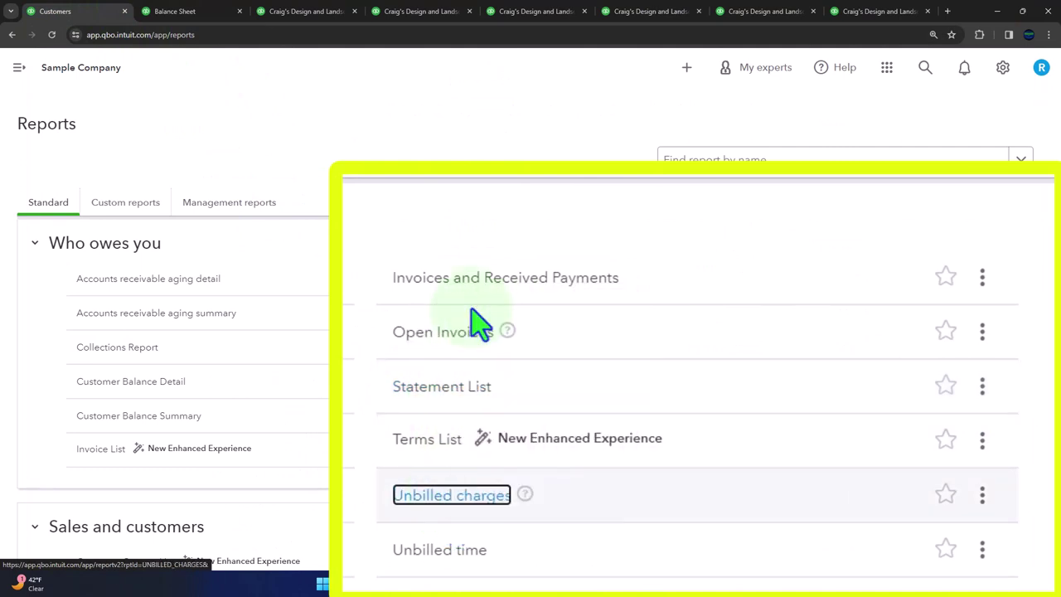
{"action": "left_click", "coordinate": [869, 17]}
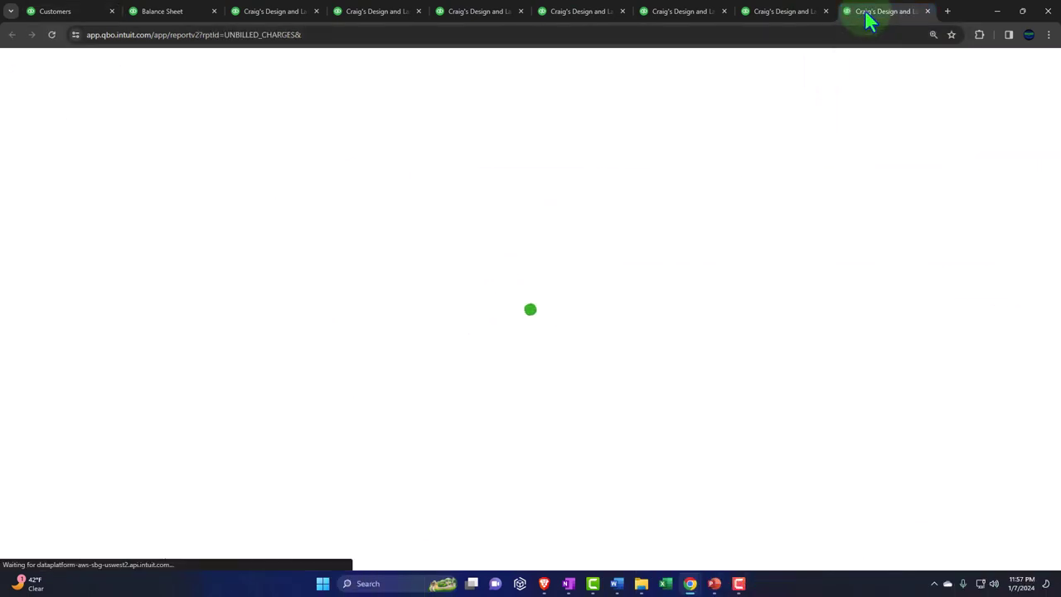
{"action": "scroll", "coordinate": [593, 319], "scroll_direction": "down", "scroll_amount": 2}
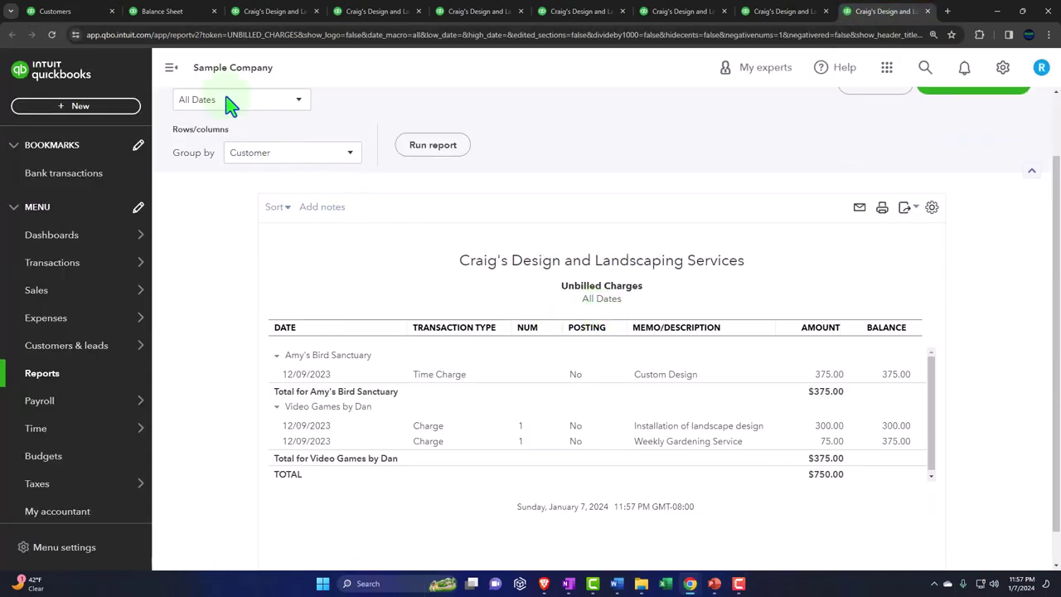
{"action": "left_click", "coordinate": [171, 67]}
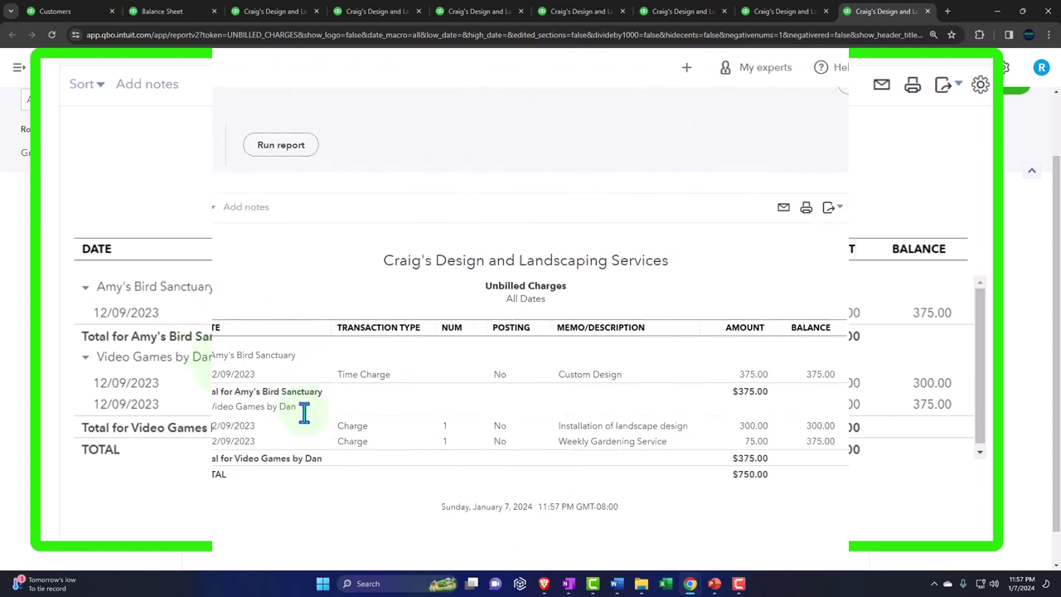
{"action": "left_click", "coordinate": [92, 13]}
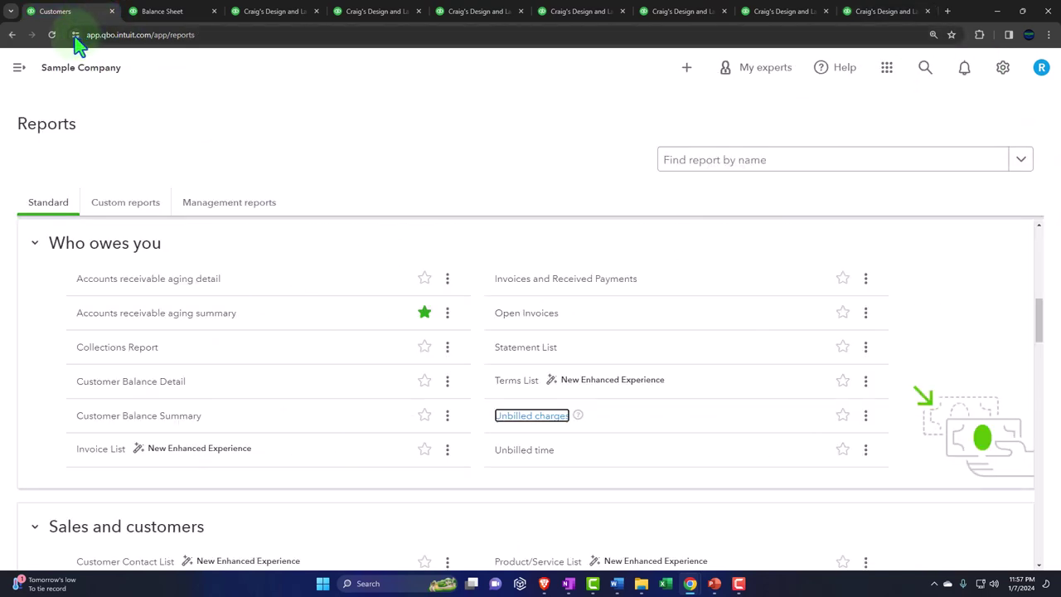
{"action": "left_click", "coordinate": [686, 69]}
{"action": "left_click", "coordinate": [257, 147]}
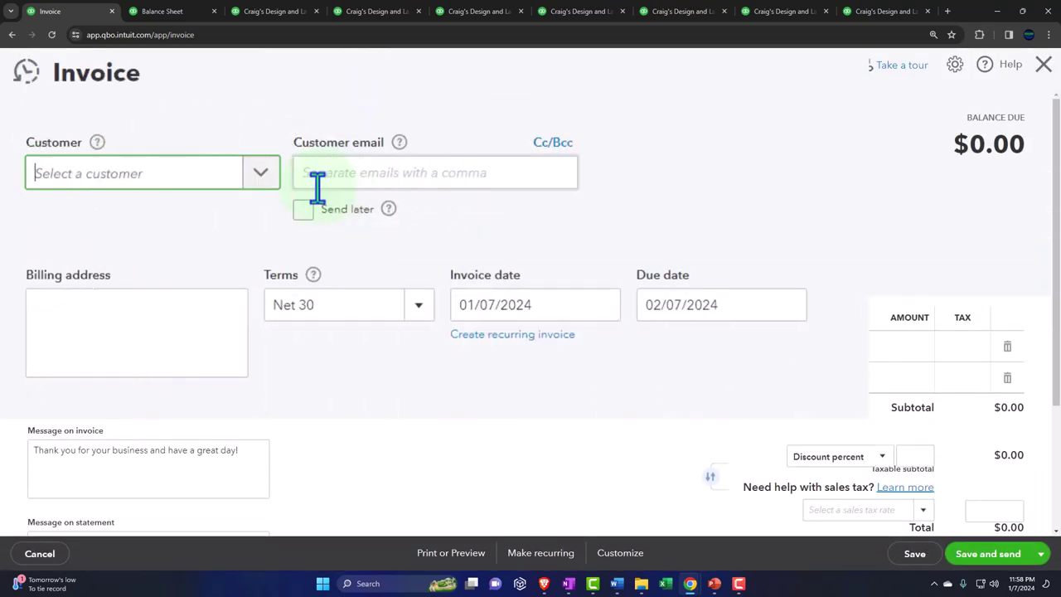
{"action": "type", "text": "amy"}
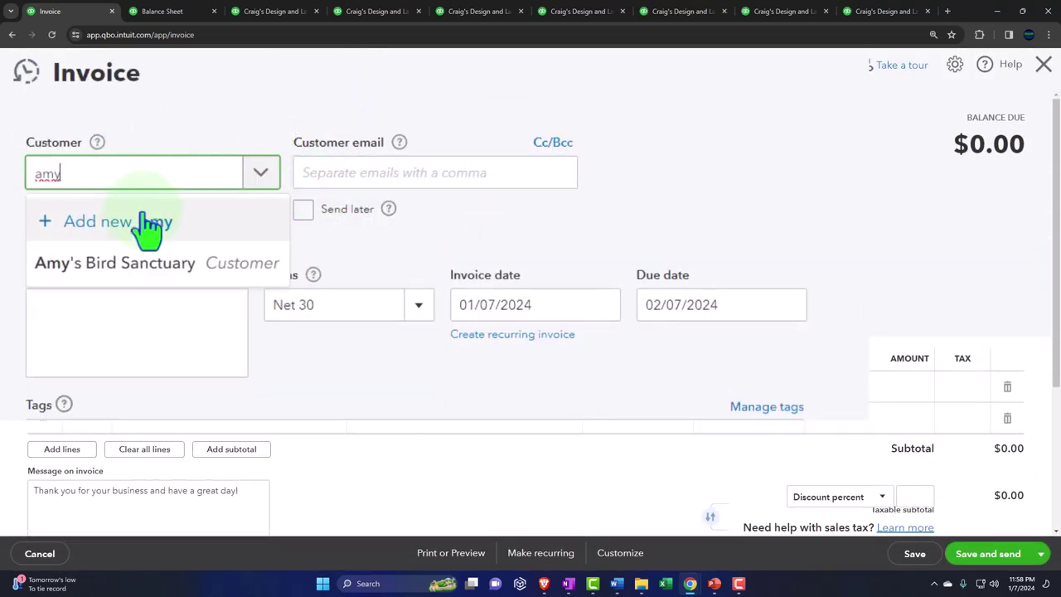
{"action": "left_click", "coordinate": [143, 263]}
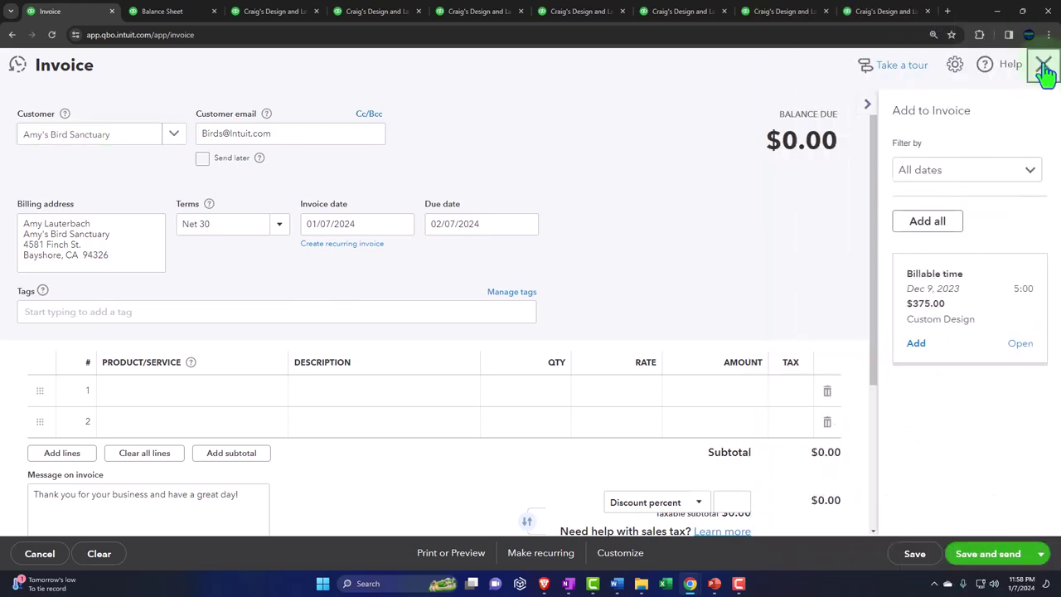
{"action": "left_click", "coordinate": [1044, 64]}
{"action": "left_click", "coordinate": [603, 331]}
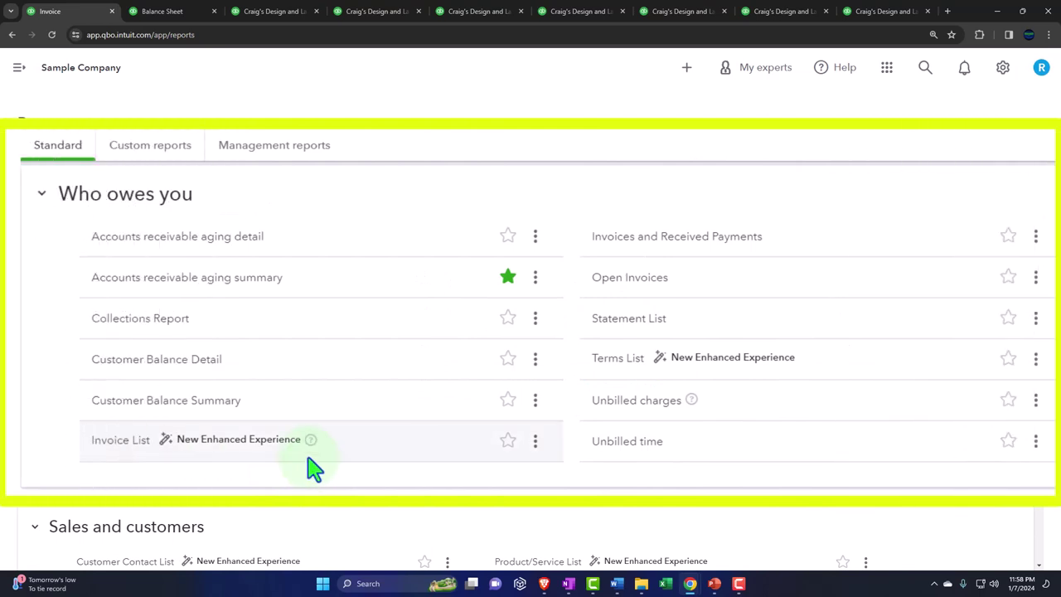
- Open Accounts receivable aging summary in a new browser tab and hide the side navigation
{"action": "right_click", "coordinate": [176, 292]}
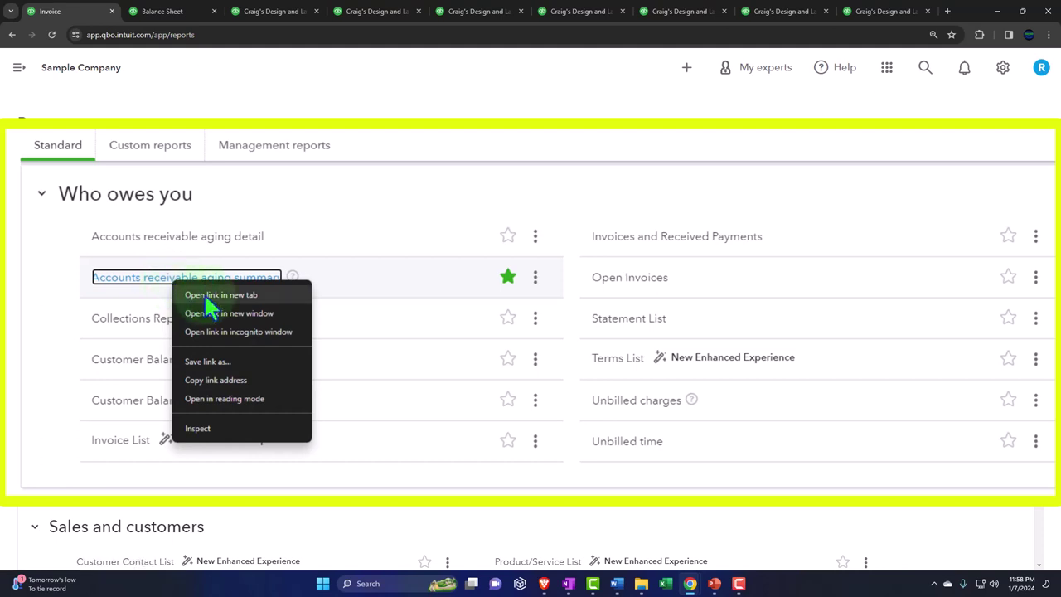
{"action": "left_click", "coordinate": [210, 293]}
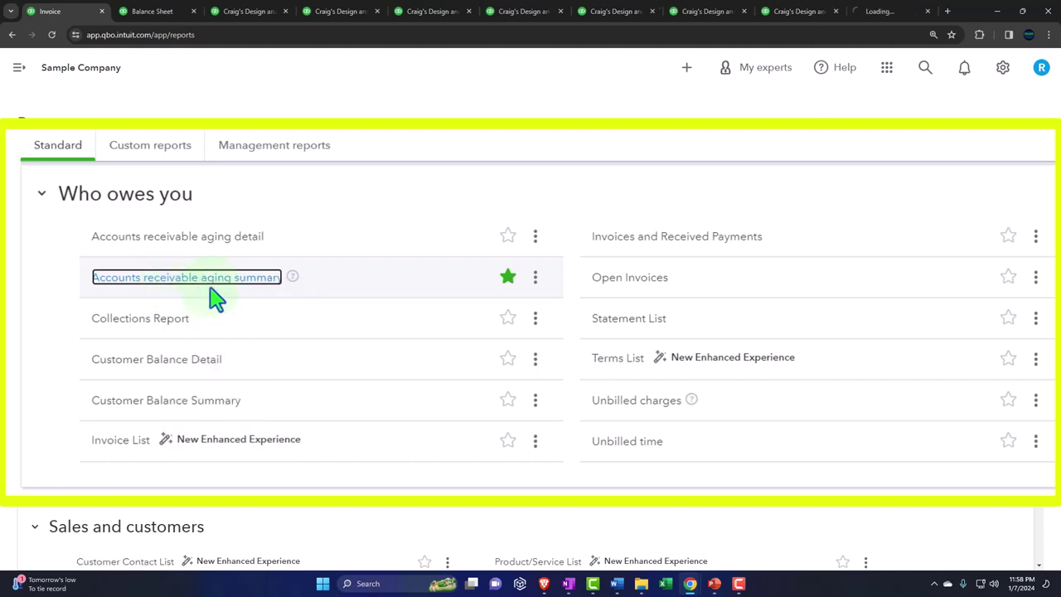
{"action": "left_click", "coordinate": [880, 13]}
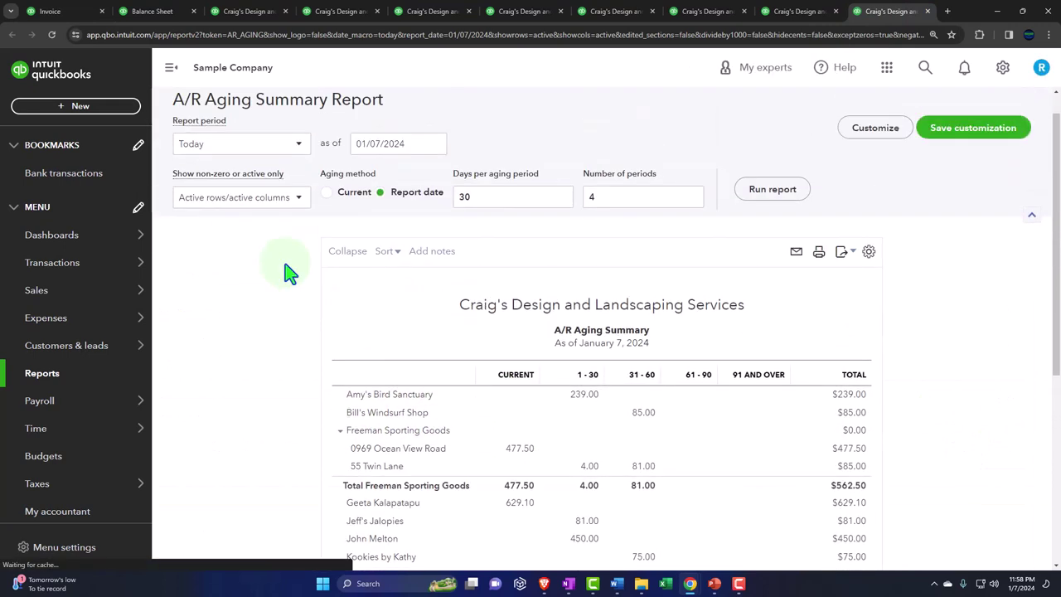
{"action": "left_click", "coordinate": [137, 67]}
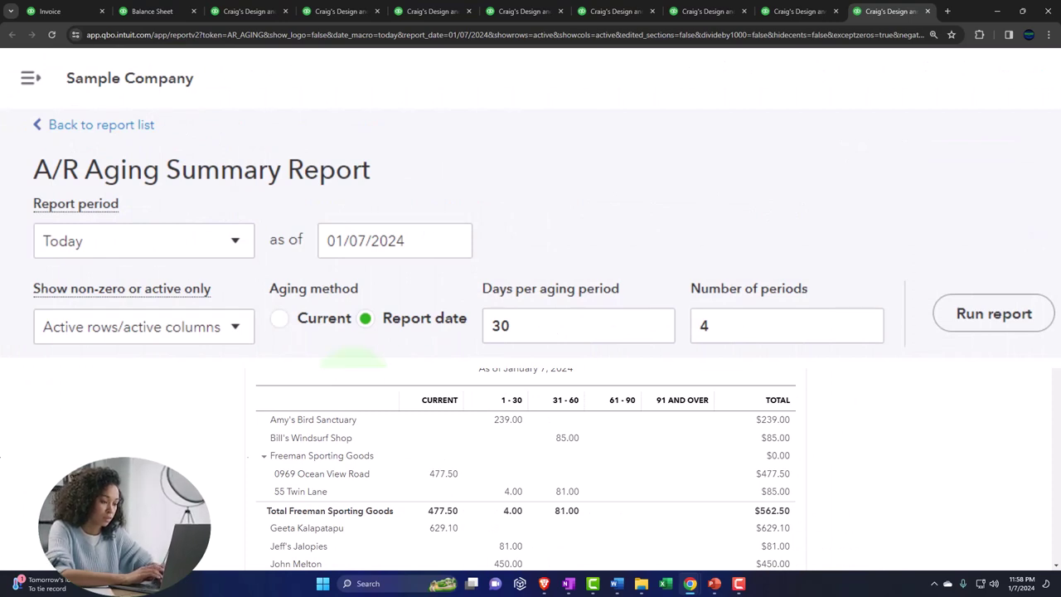
- Rerun the A/R Aging Summary as of 12/31/2023 and review its $5,281.52 TOTAL row
{"action": "left_click", "coordinate": [415, 239]}
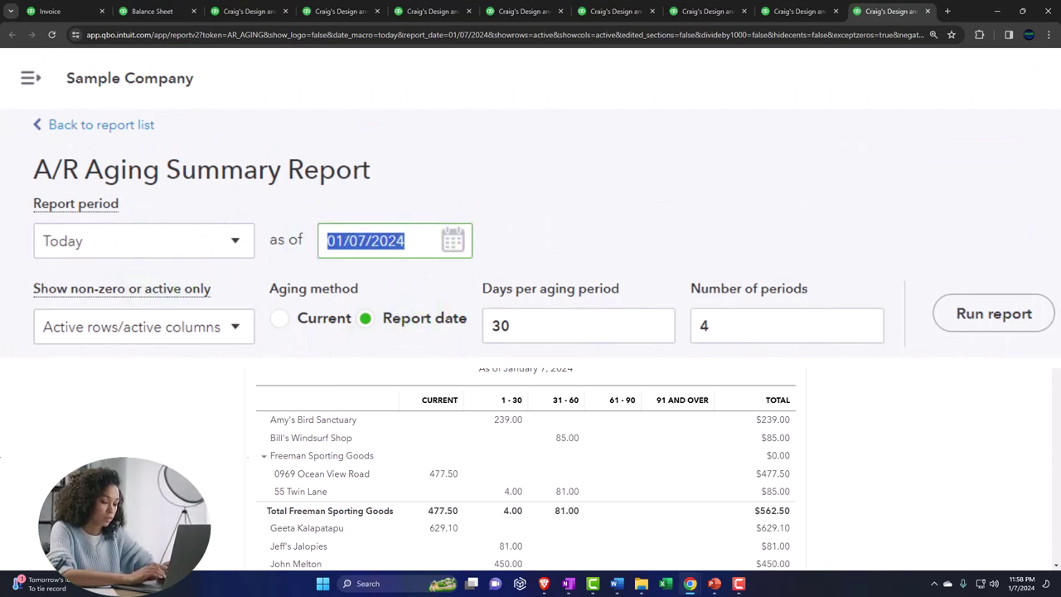
{"action": "type", "text": "12"}
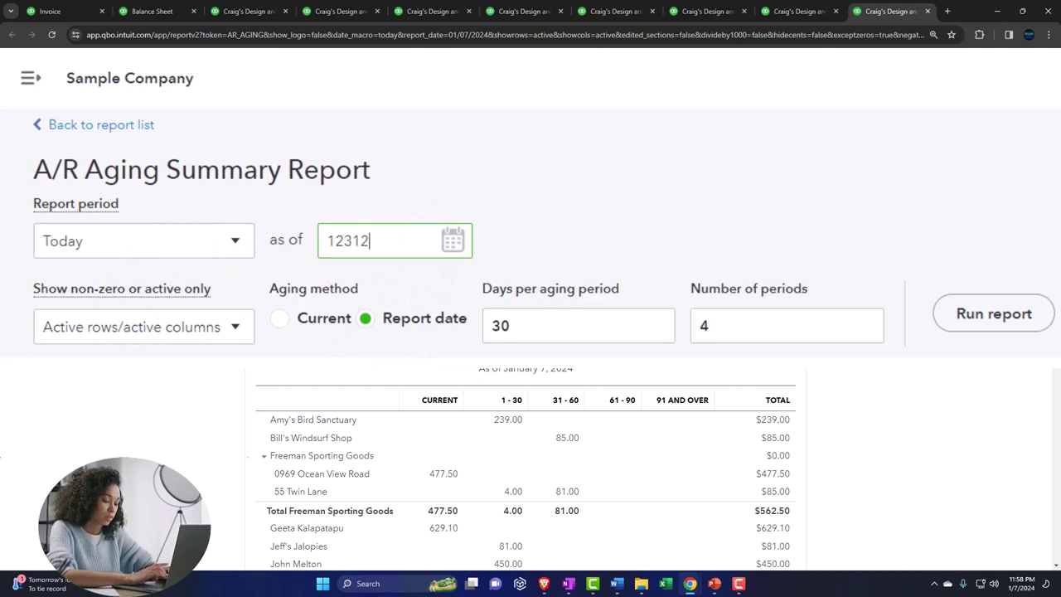
{"action": "type", "text": "/31/2023"}
{"action": "left_click", "coordinate": [994, 314]}
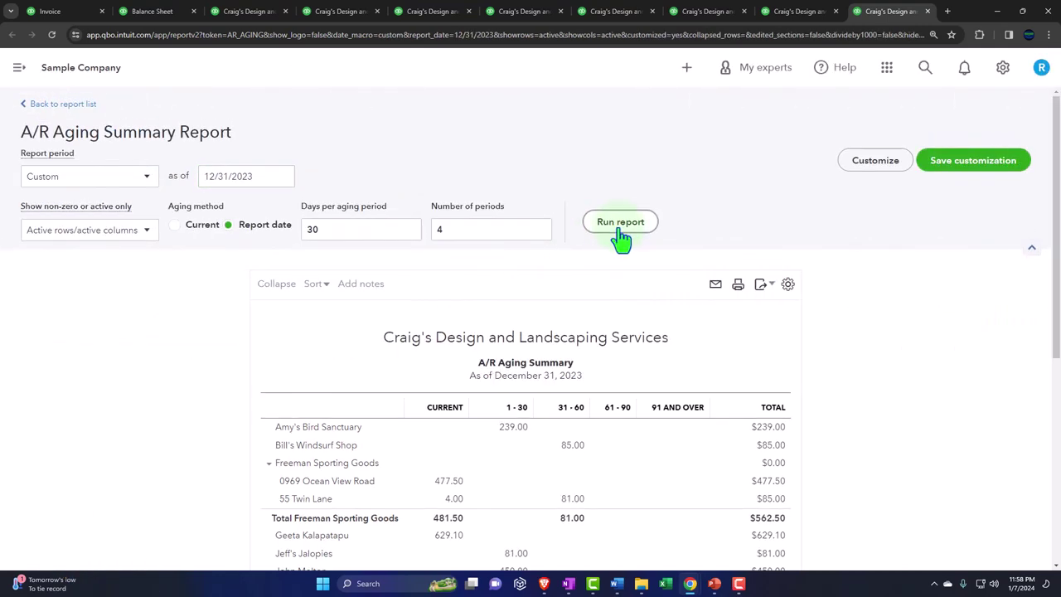
{"action": "scroll", "coordinate": [580, 403], "scroll_direction": "down", "scroll_amount": 2}
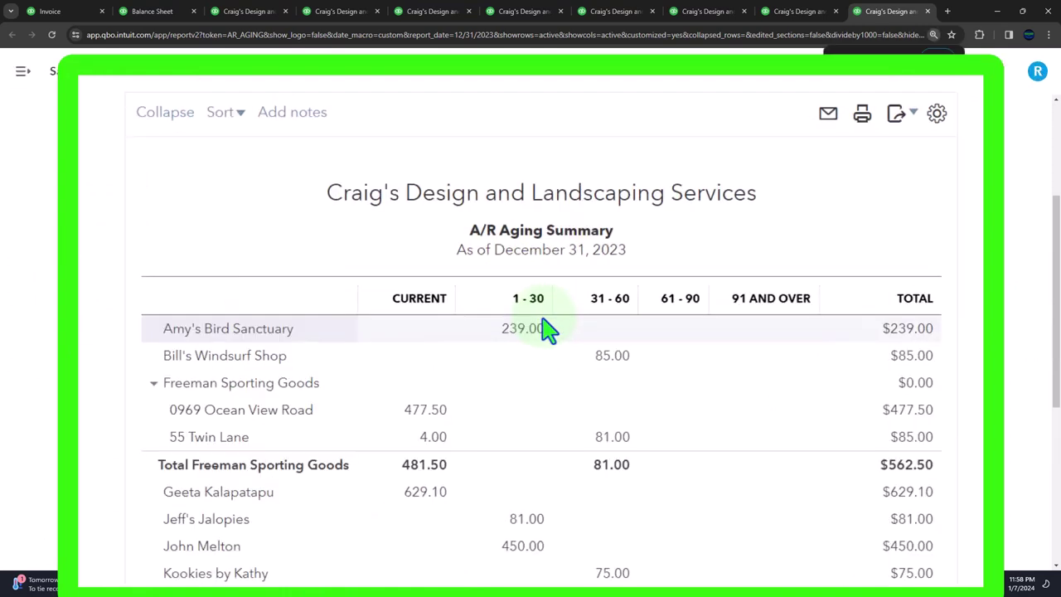
{"action": "scroll", "coordinate": [547, 329], "scroll_direction": "down", "scroll_amount": 3}
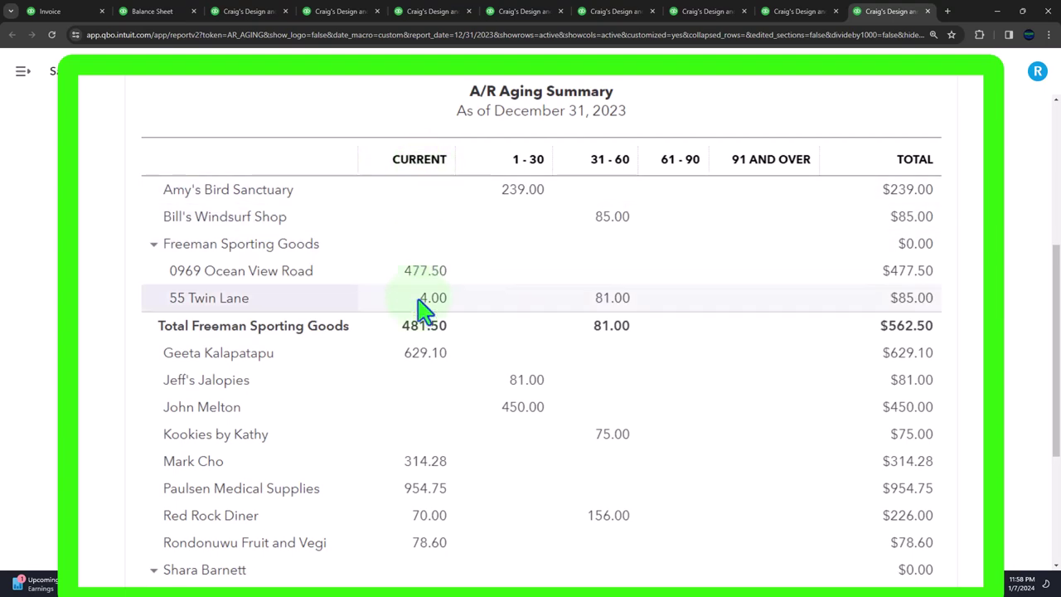
{"action": "scroll", "coordinate": [418, 315], "scroll_direction": "down", "scroll_amount": 5}
{"action": "scroll", "coordinate": [421, 323], "scroll_direction": "up", "scroll_amount": 5}
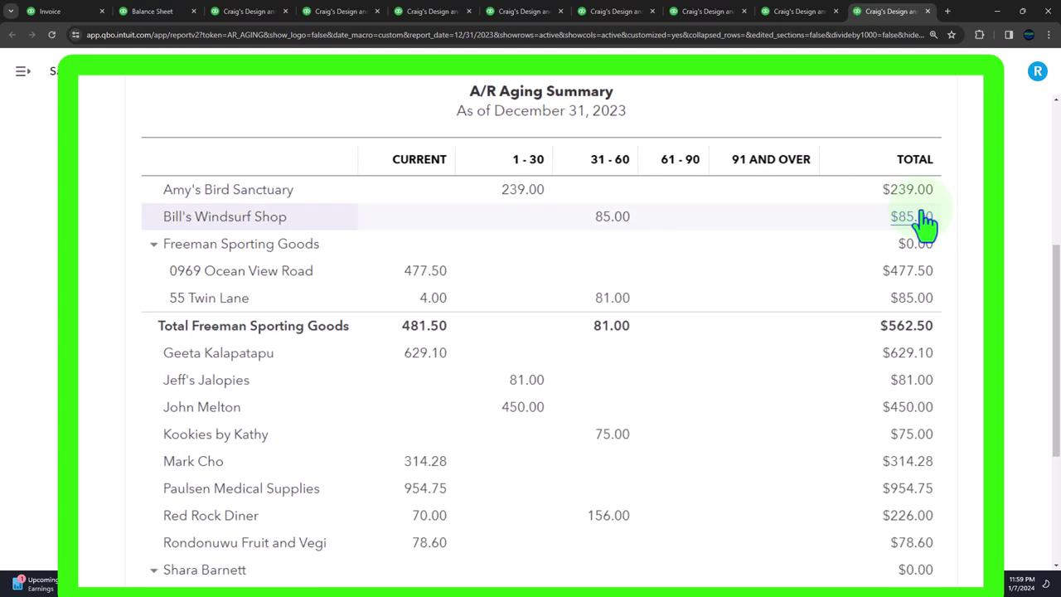
{"action": "scroll", "coordinate": [924, 230], "scroll_direction": "down", "scroll_amount": 3}
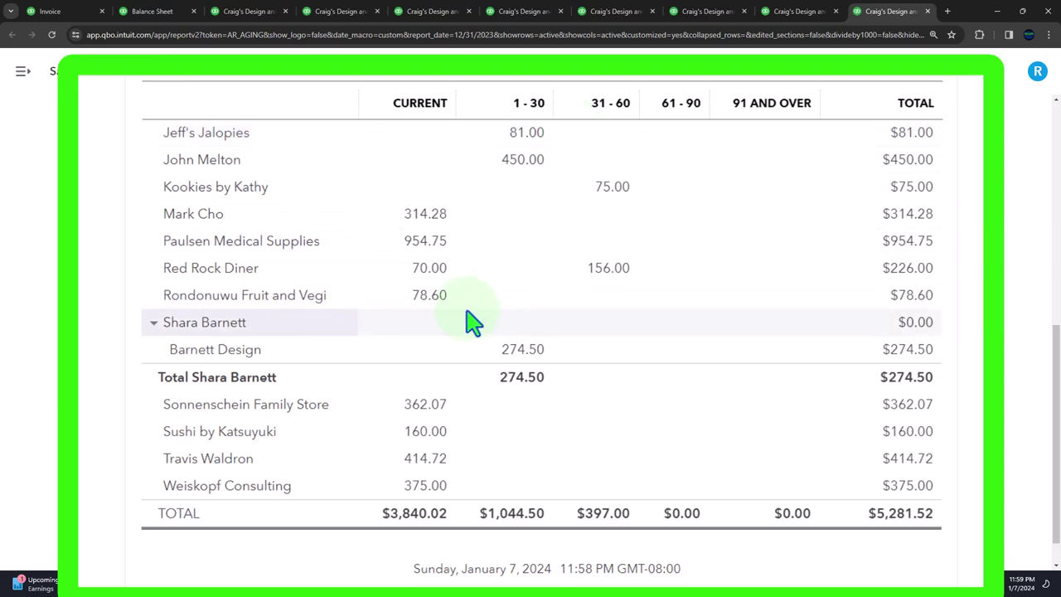
{"action": "scroll", "coordinate": [464, 318], "scroll_direction": "up", "scroll_amount": 1}
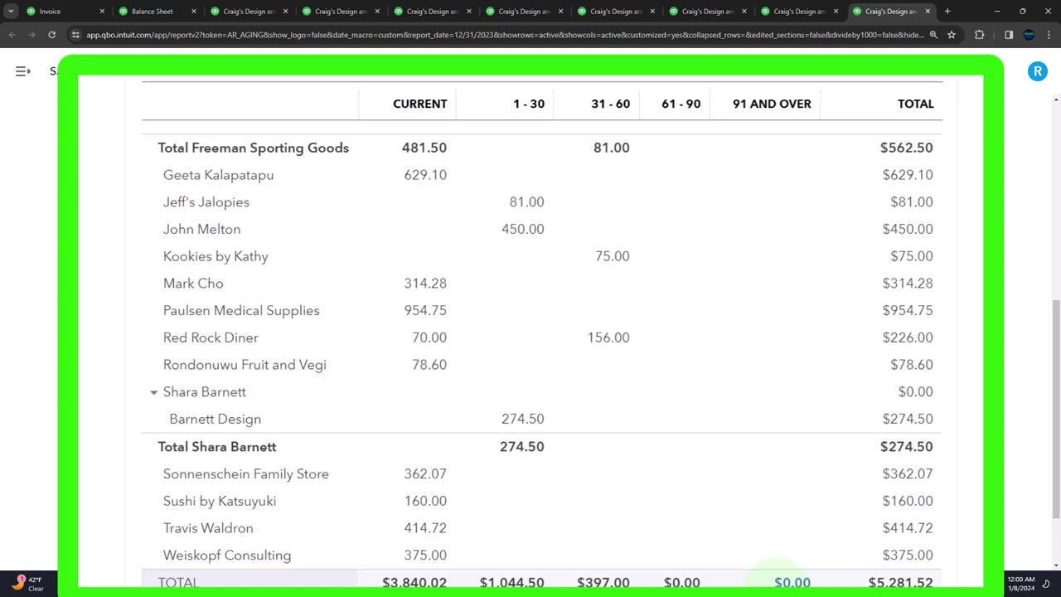
- Review the 2023 Profit and Loss, then return to the Balance Sheet showing A/R 5,281.52
{"action": "left_click", "coordinate": [241, 11]}
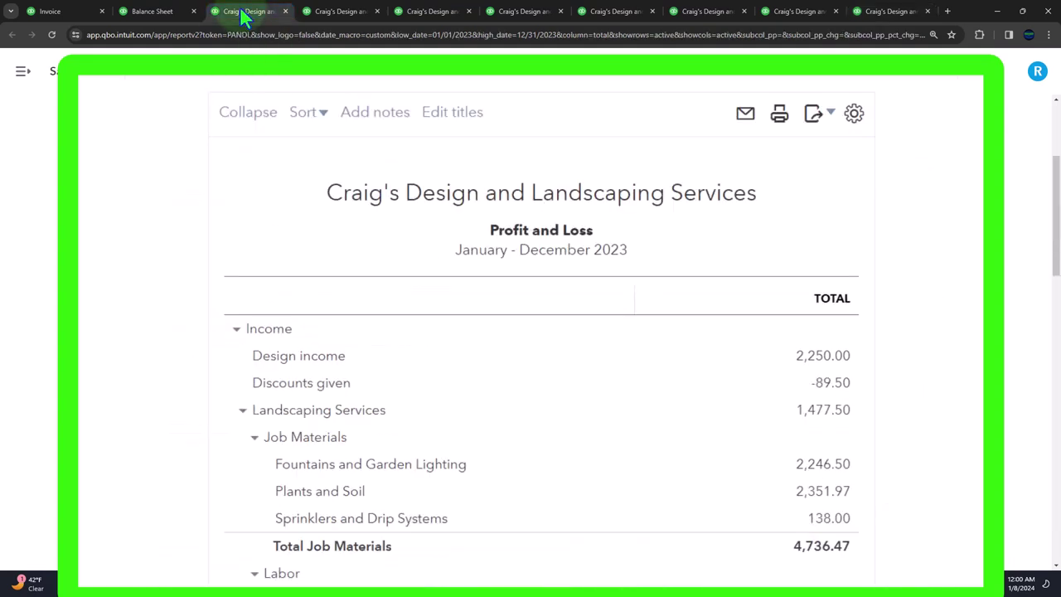
{"action": "scroll", "coordinate": [391, 456], "scroll_direction": "down", "scroll_amount": 2}
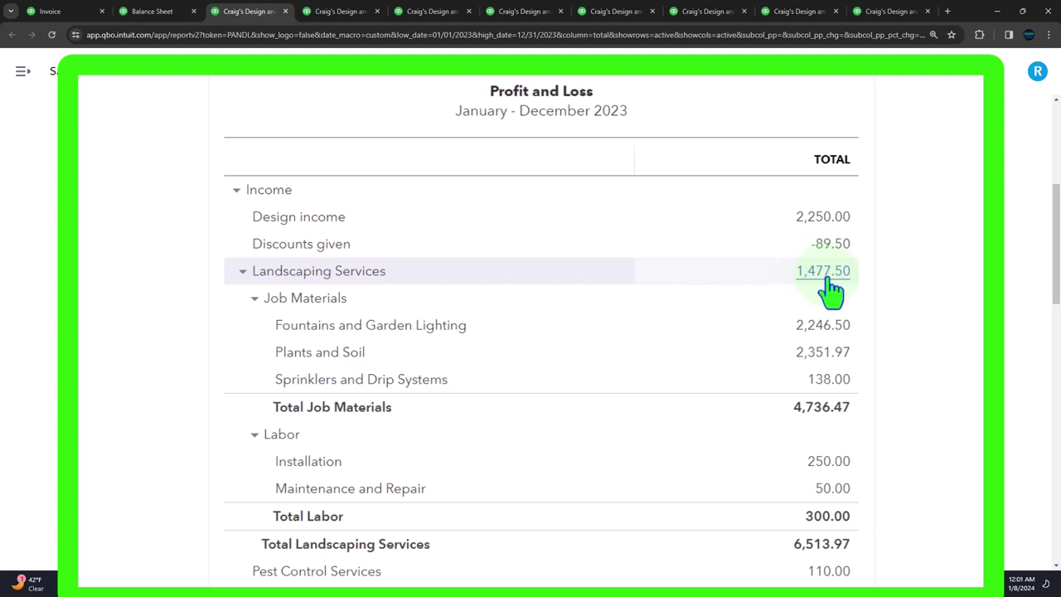
{"action": "scroll", "coordinate": [876, 481], "scroll_direction": "down", "scroll_amount": 4}
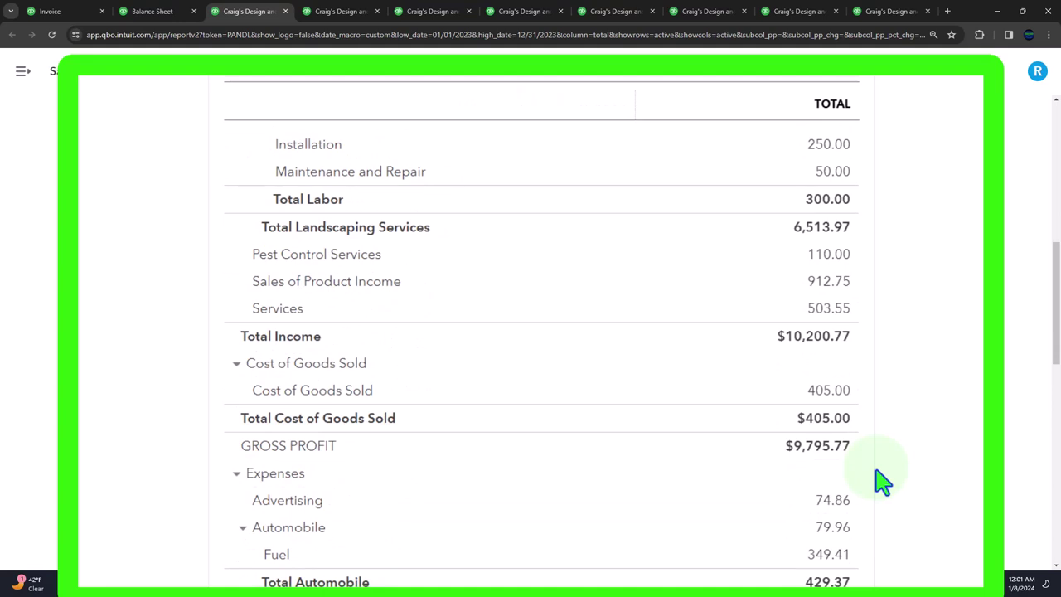
{"action": "scroll", "coordinate": [879, 482], "scroll_direction": "up", "scroll_amount": 4}
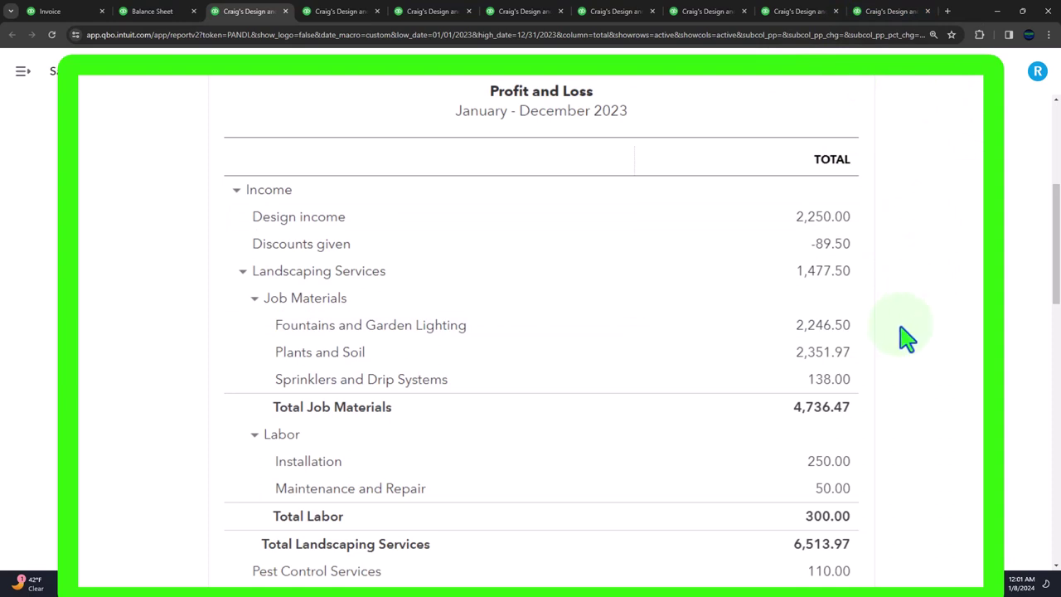
{"action": "left_click", "coordinate": [153, 11]}
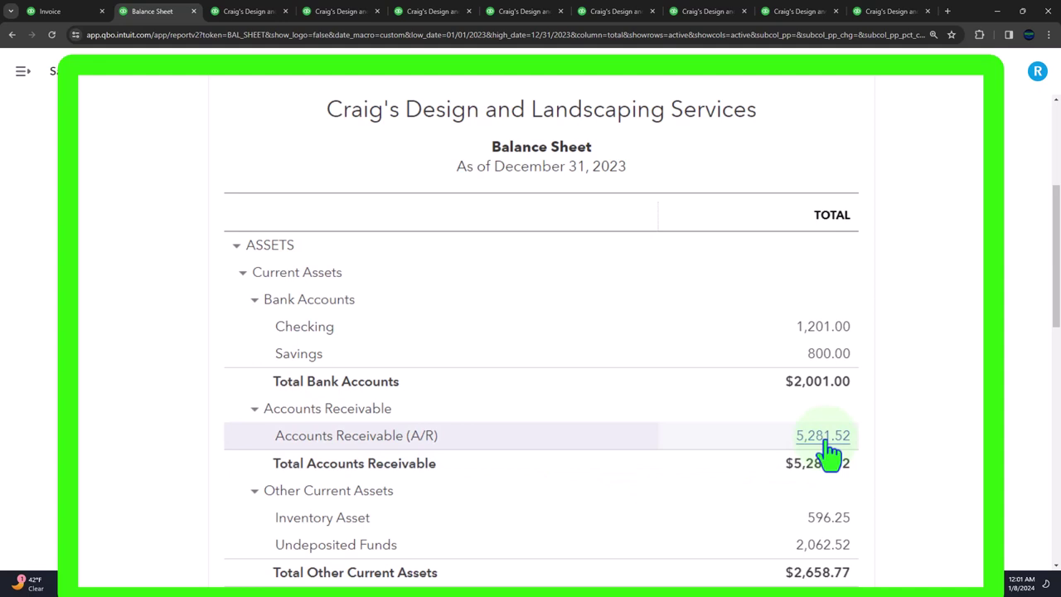
- Check Total Accounts Receivable on the Balance Sheet, then return to the A/R Aging Summary tab
{"action": "scroll", "coordinate": [829, 452], "scroll_direction": "down", "scroll_amount": 1}
{"action": "scroll", "coordinate": [829, 452], "scroll_direction": "down", "scroll_amount": 1}
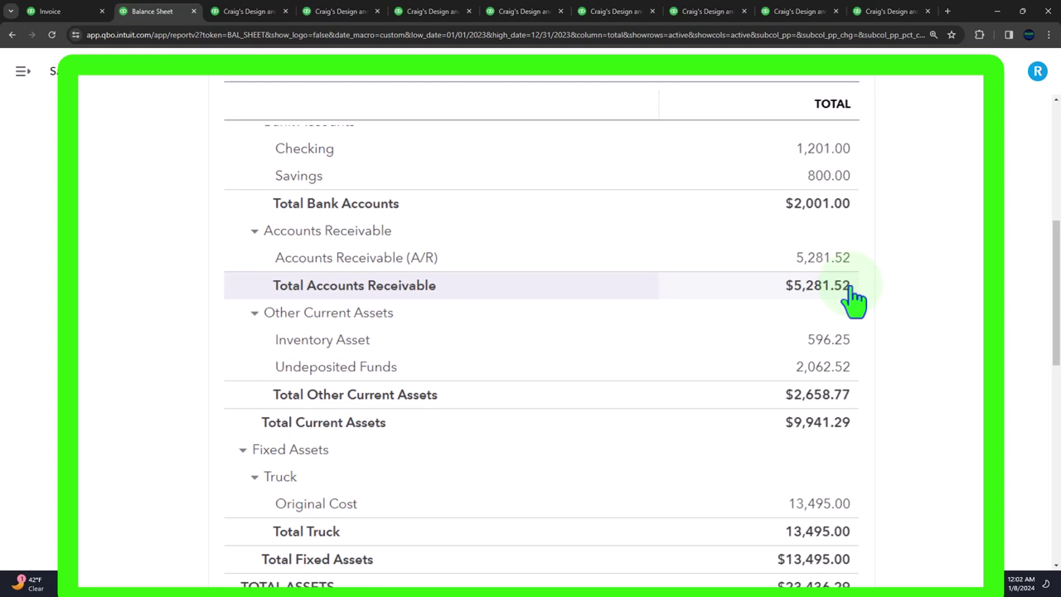
{"action": "left_click", "coordinate": [877, 15]}
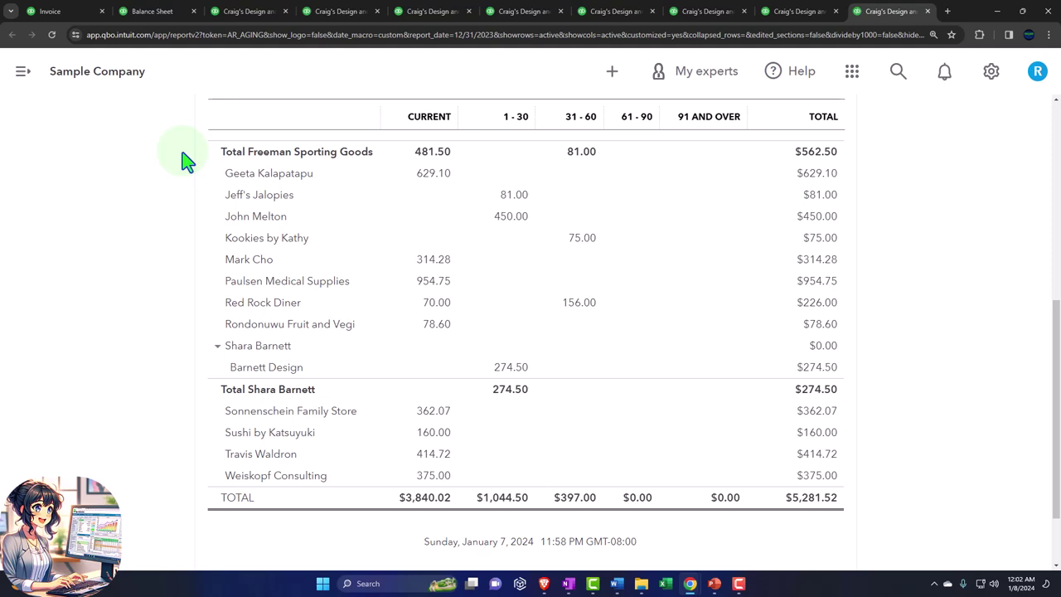
- Glance at the Reports list, then go back to the top of the A/R Aging Summary
{"action": "left_click", "coordinate": [77, 15]}
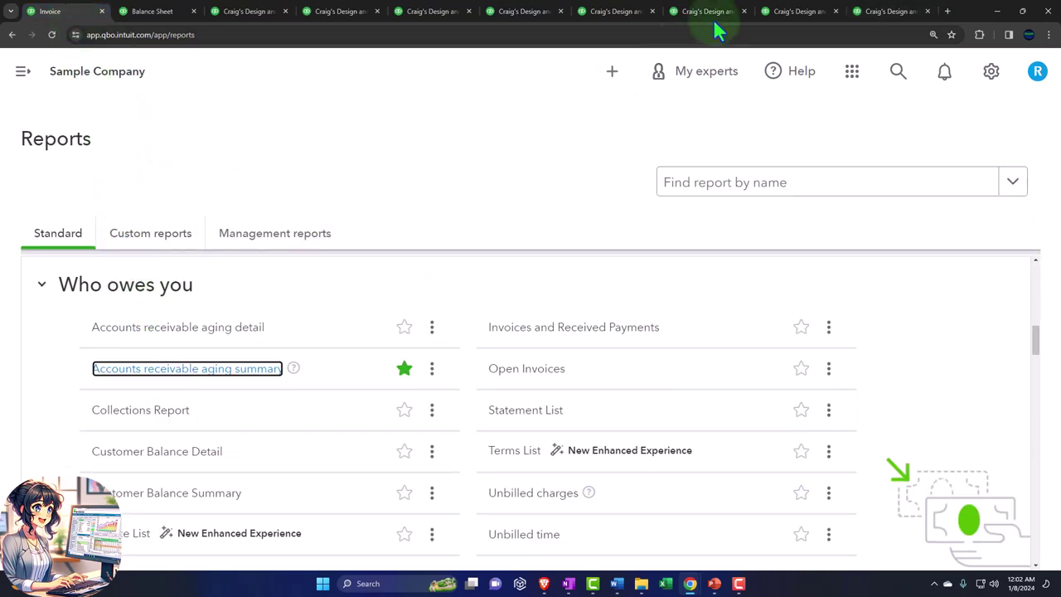
{"action": "left_click", "coordinate": [884, 11]}
{"action": "scroll", "coordinate": [462, 362], "scroll_direction": "up", "scroll_amount": 5}
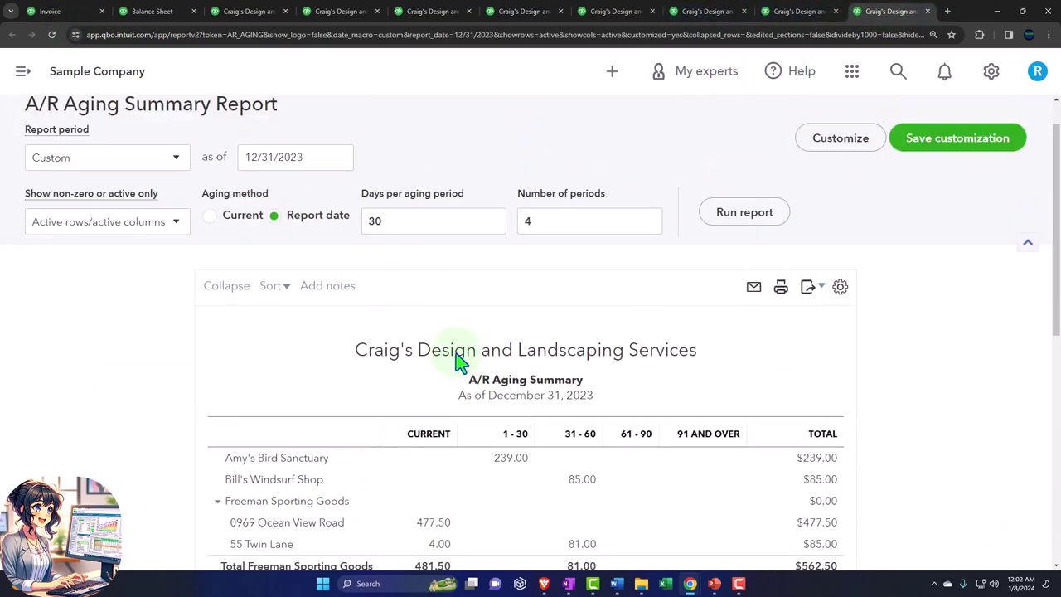
{"action": "scroll", "coordinate": [462, 362], "scroll_direction": "up", "scroll_amount": 1}
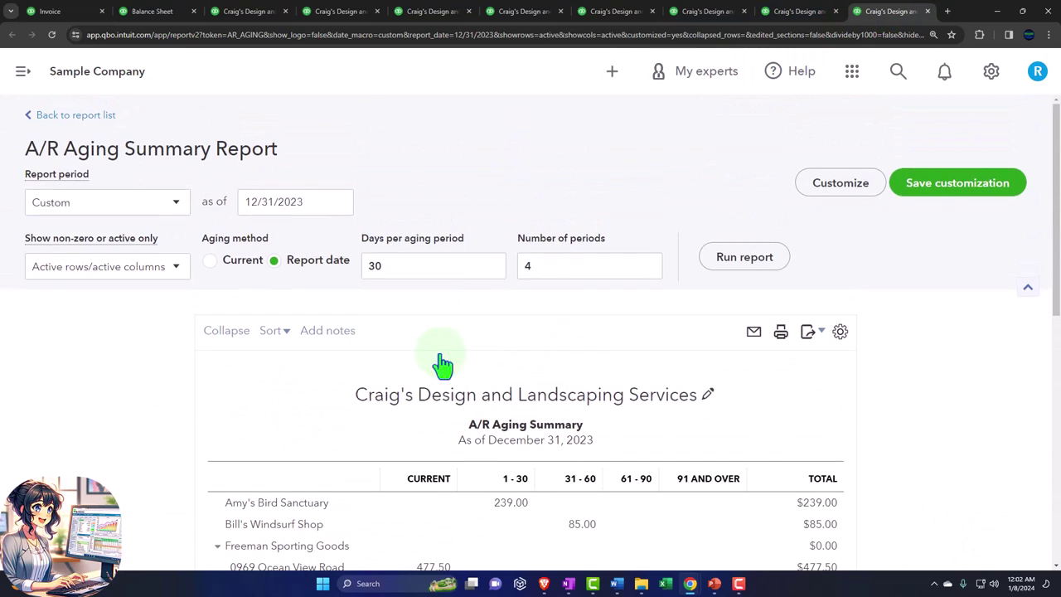
- Check the Active rows/active columns options without changes, then go back to the Reports list
{"action": "left_click", "coordinate": [179, 277]}
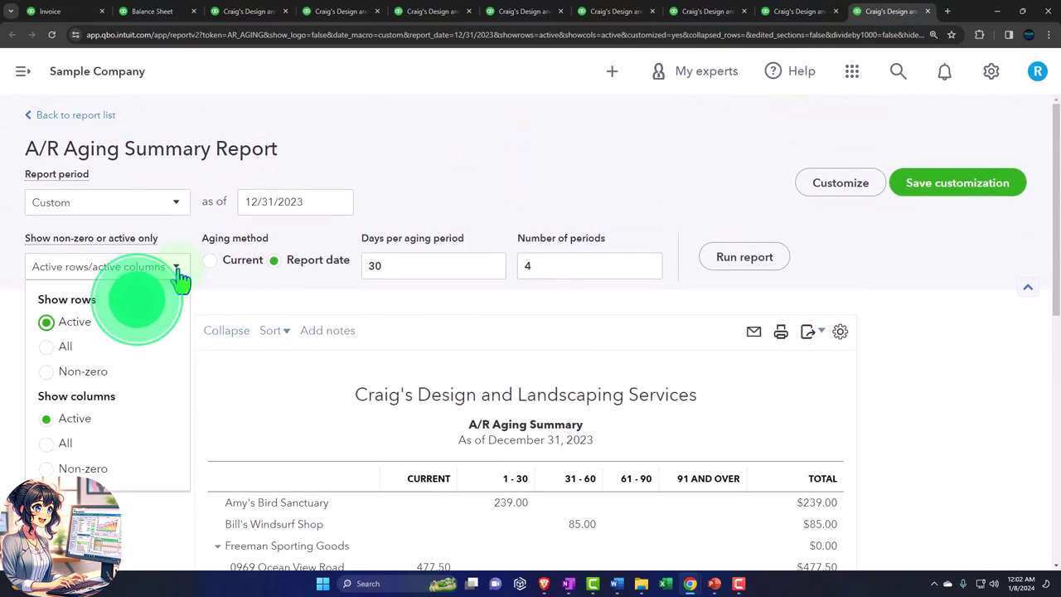
{"action": "left_click", "coordinate": [179, 278]}
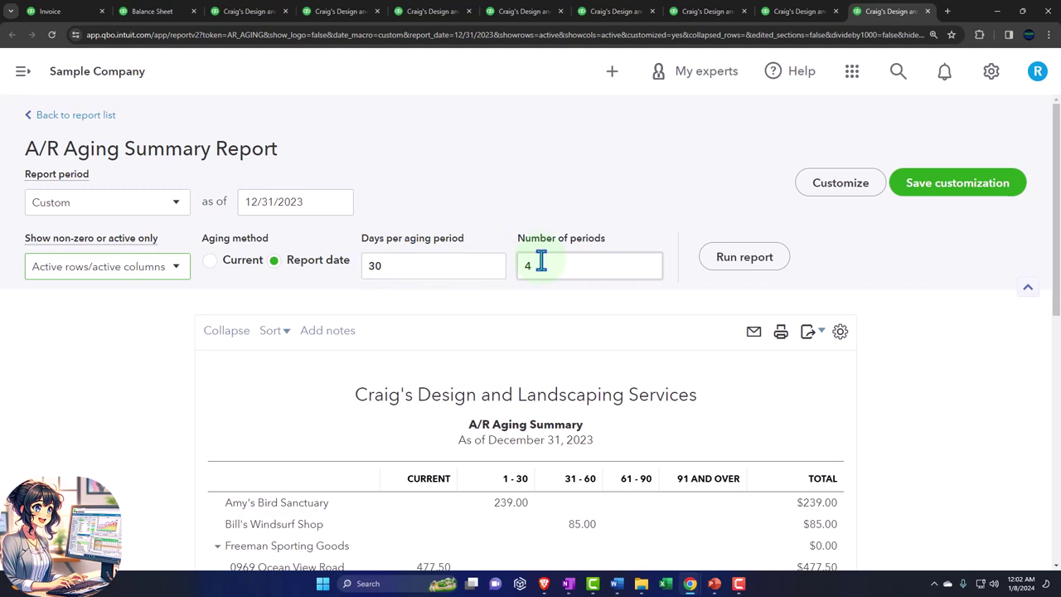
{"action": "scroll", "coordinate": [531, 332], "scroll_direction": "down", "scroll_amount": 1}
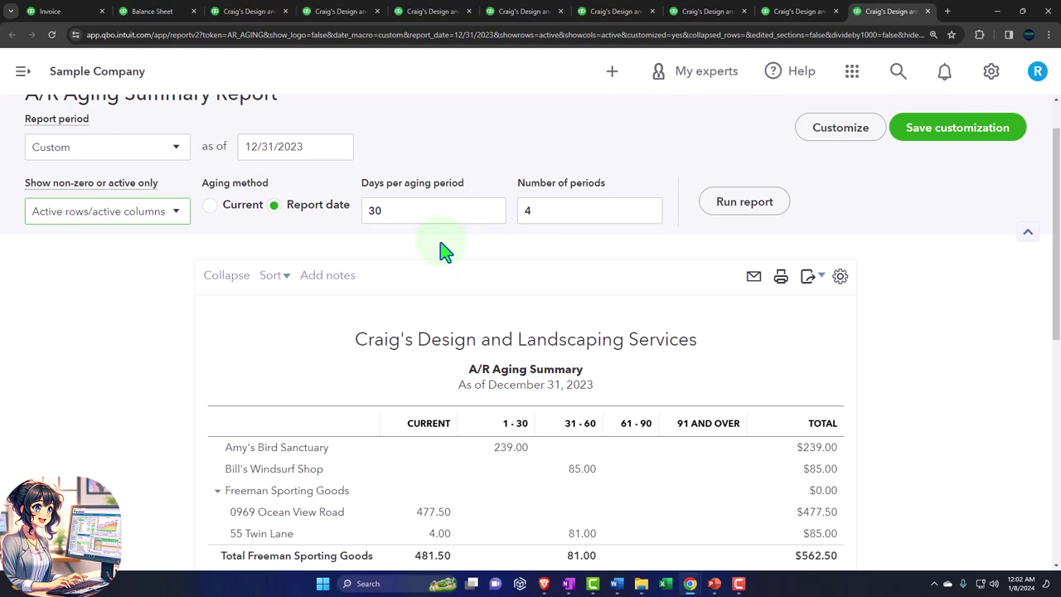
{"action": "left_click", "coordinate": [46, 11]}
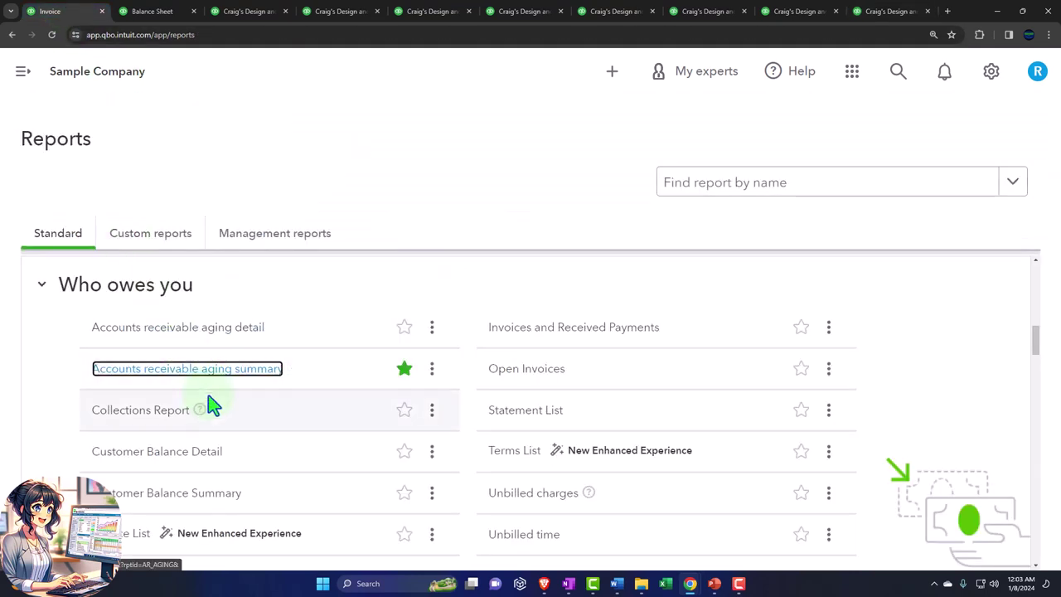
- Open Accounts receivable aging detail in a new tab with the navigation sidebar collapsed
{"action": "right_click", "coordinate": [190, 333]}
{"action": "key", "text": "Escape"}
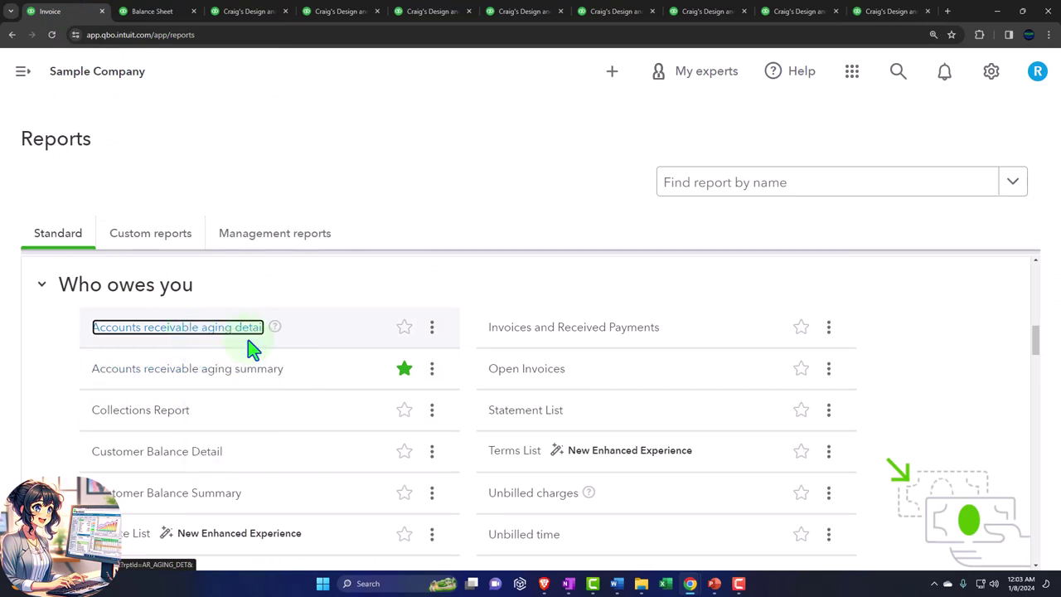
{"action": "left_click", "coordinate": [880, 13]}
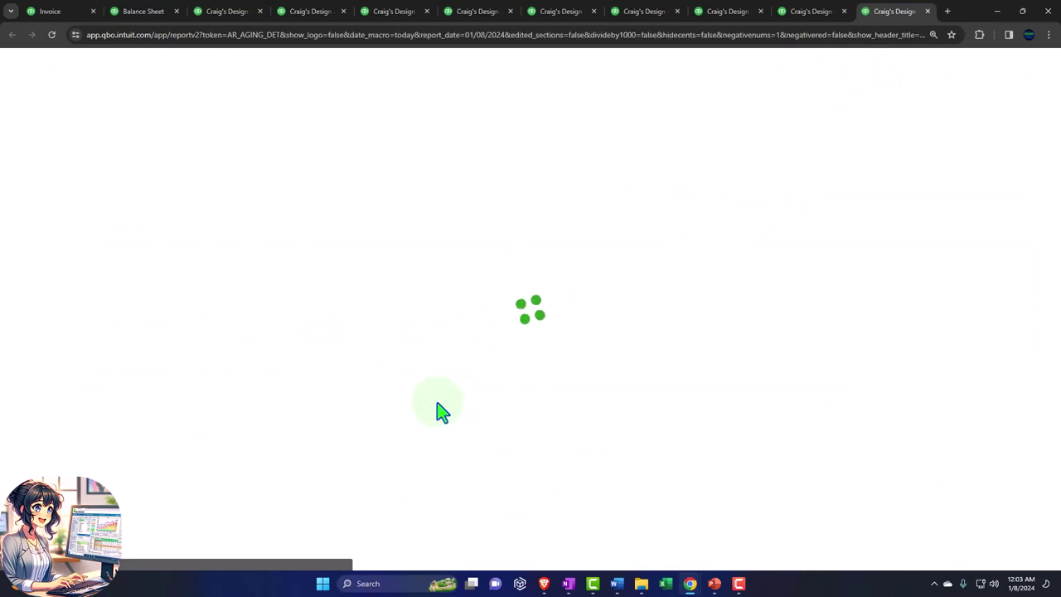
{"action": "left_click", "coordinate": [208, 71]}
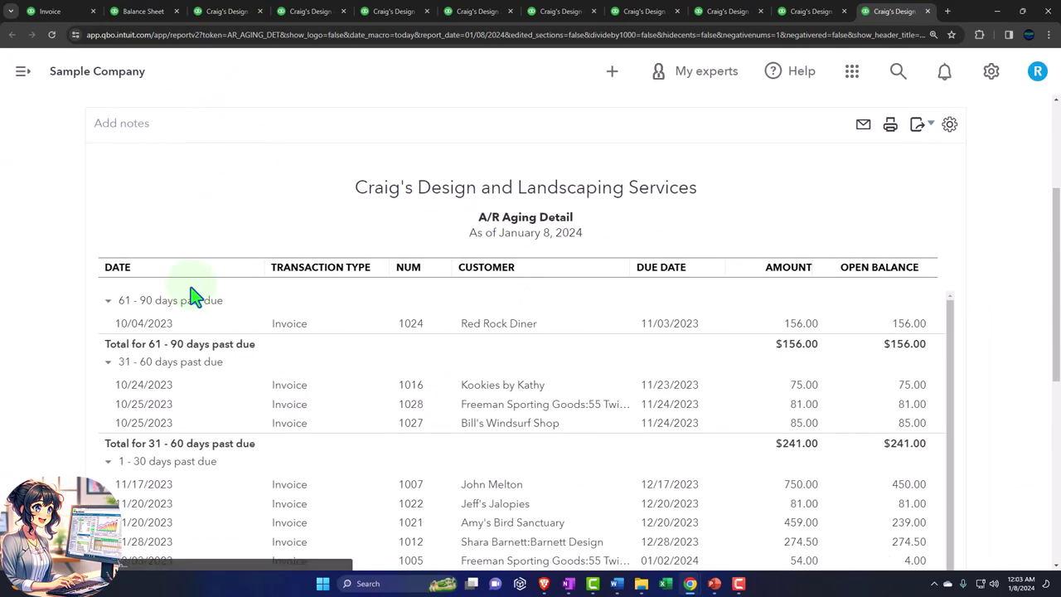
{"action": "scroll", "coordinate": [191, 297], "scroll_direction": "up", "scroll_amount": 3}
- Set the A/R Aging Detail as-of date to 12/31/2023
{"action": "left_click", "coordinate": [308, 199]}
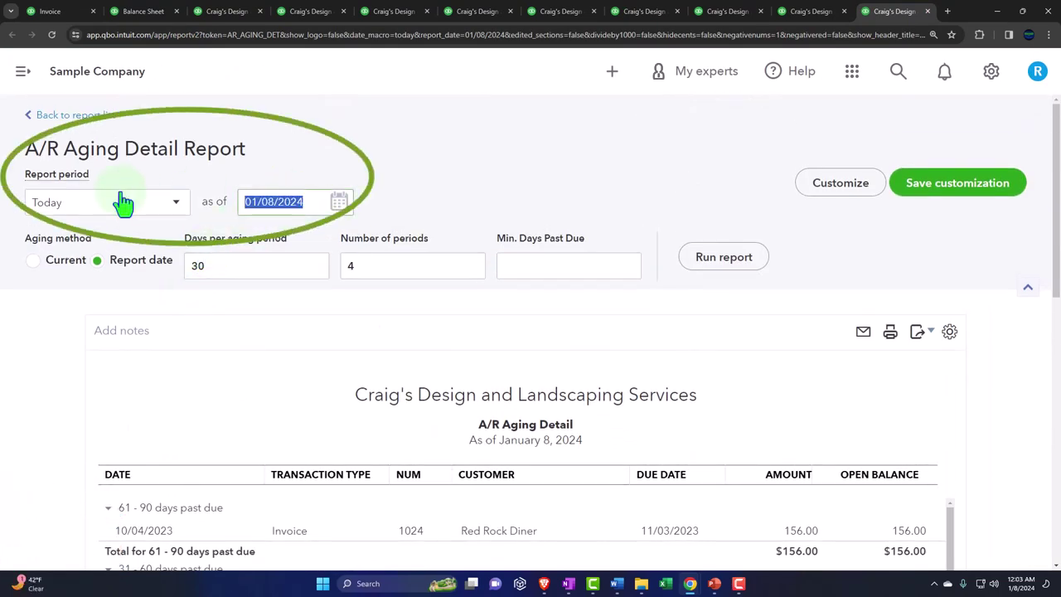
{"action": "type", "text": "12/31/2023"}
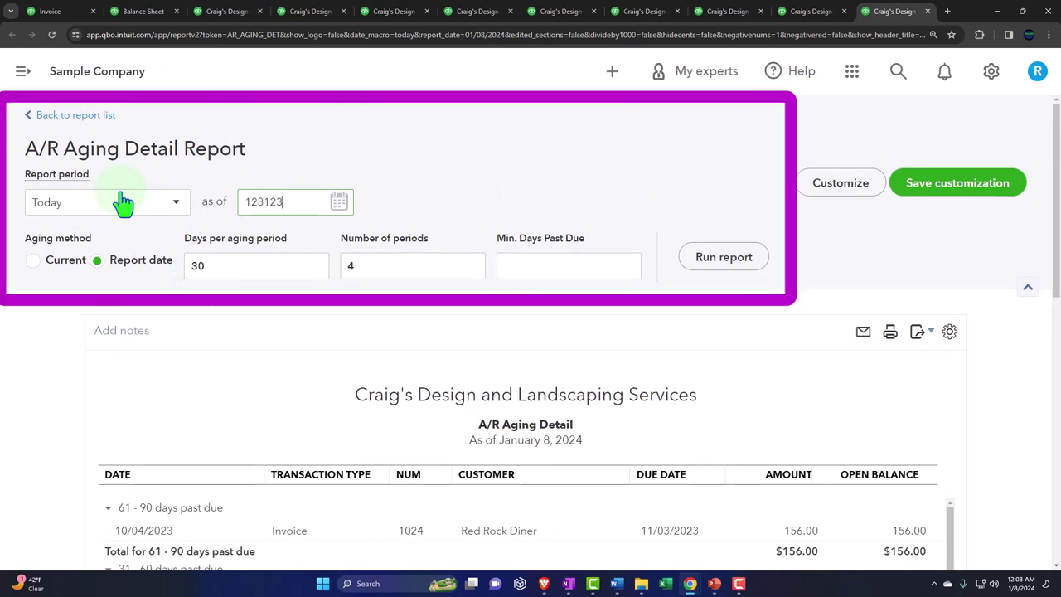
{"action": "scroll", "coordinate": [628, 319], "scroll_direction": "down", "scroll_amount": 3}
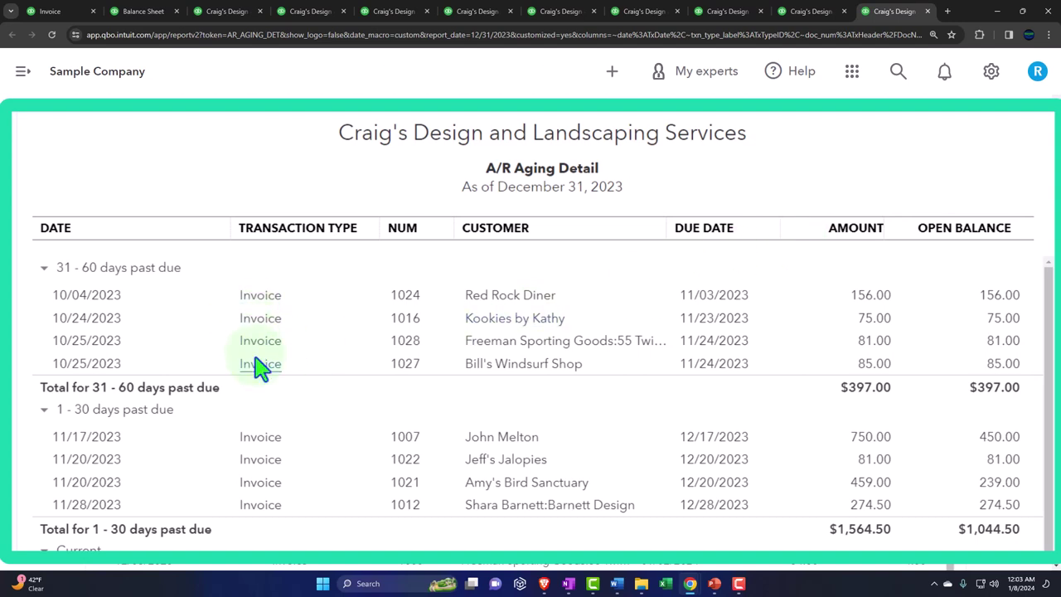
{"action": "left_click", "coordinate": [44, 268]}
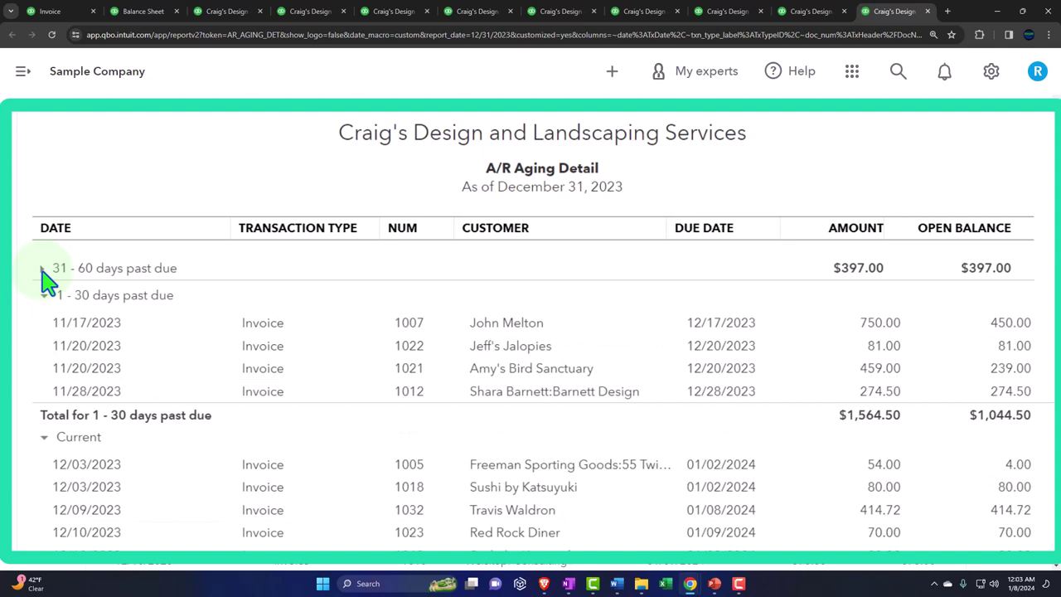
{"action": "left_click", "coordinate": [43, 268]}
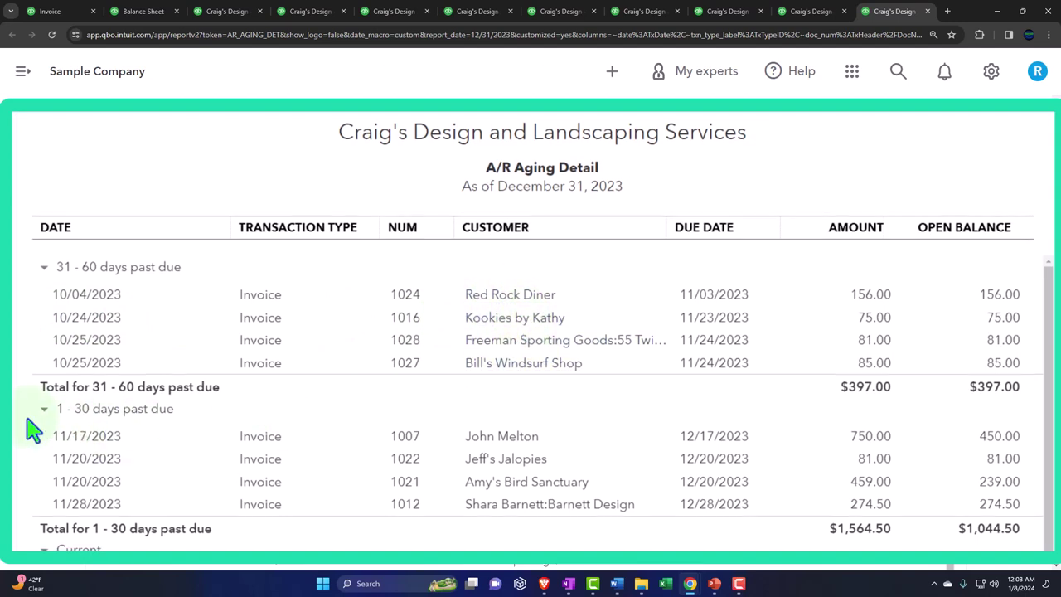
{"action": "scroll", "coordinate": [34, 397], "scroll_direction": "down", "scroll_amount": 1}
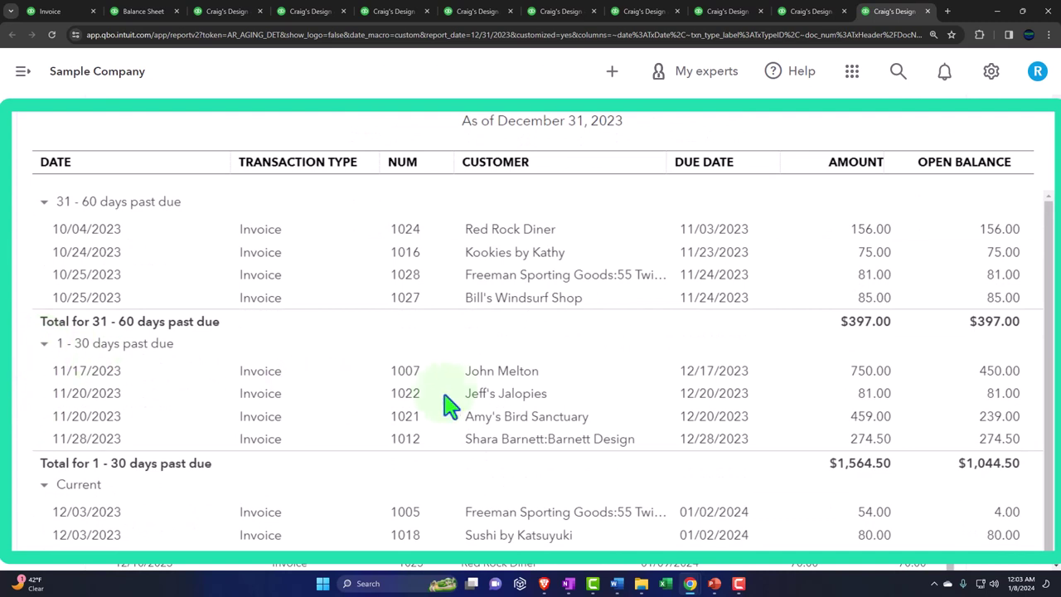
{"action": "scroll", "coordinate": [137, 480], "scroll_direction": "down", "scroll_amount": 1}
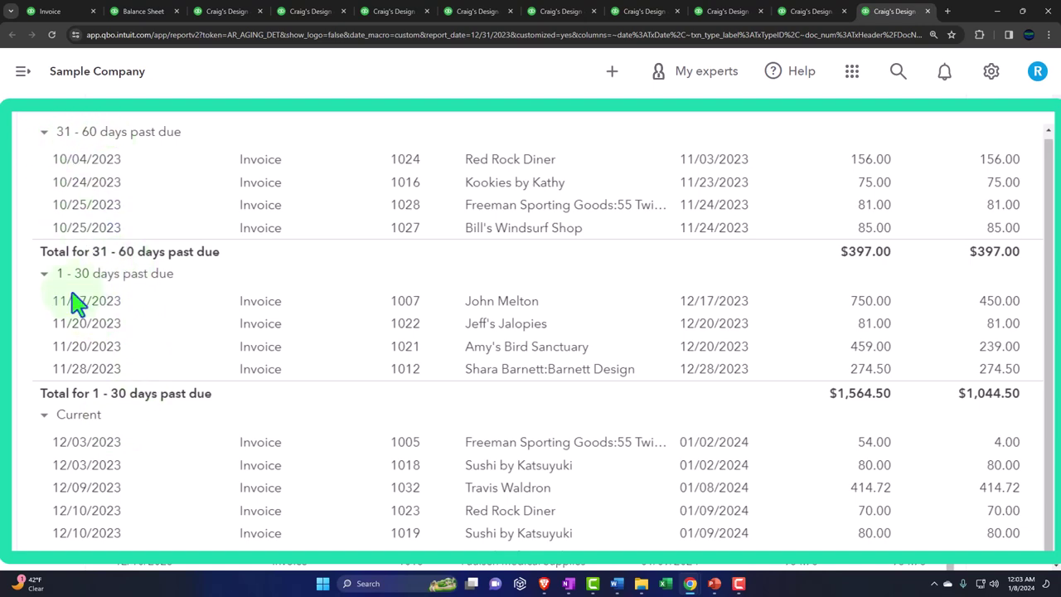
{"action": "scroll", "coordinate": [99, 300], "scroll_direction": "down", "scroll_amount": 2}
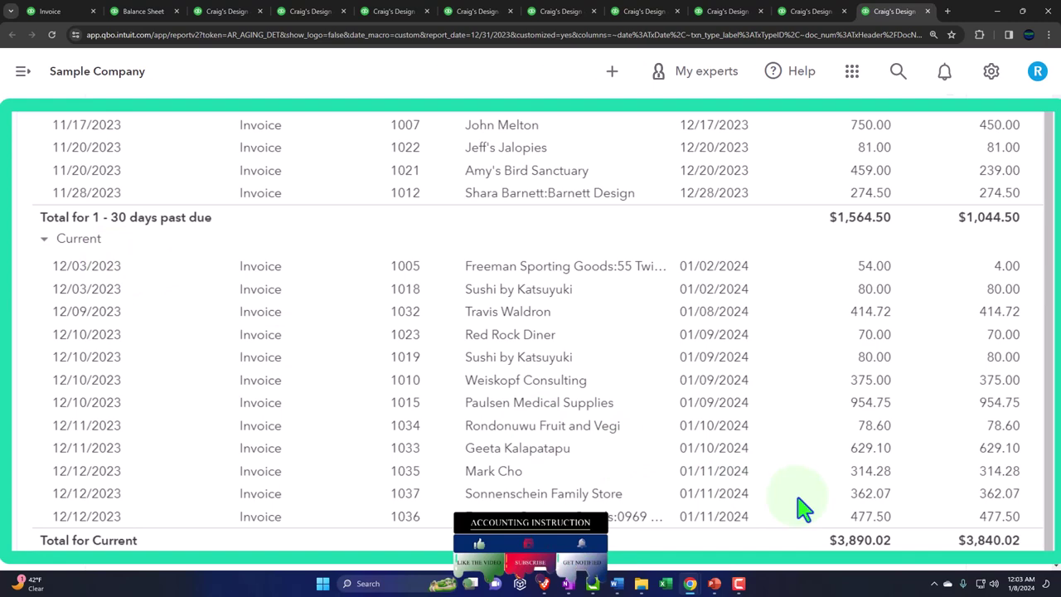
{"action": "left_click", "coordinate": [812, 15]}
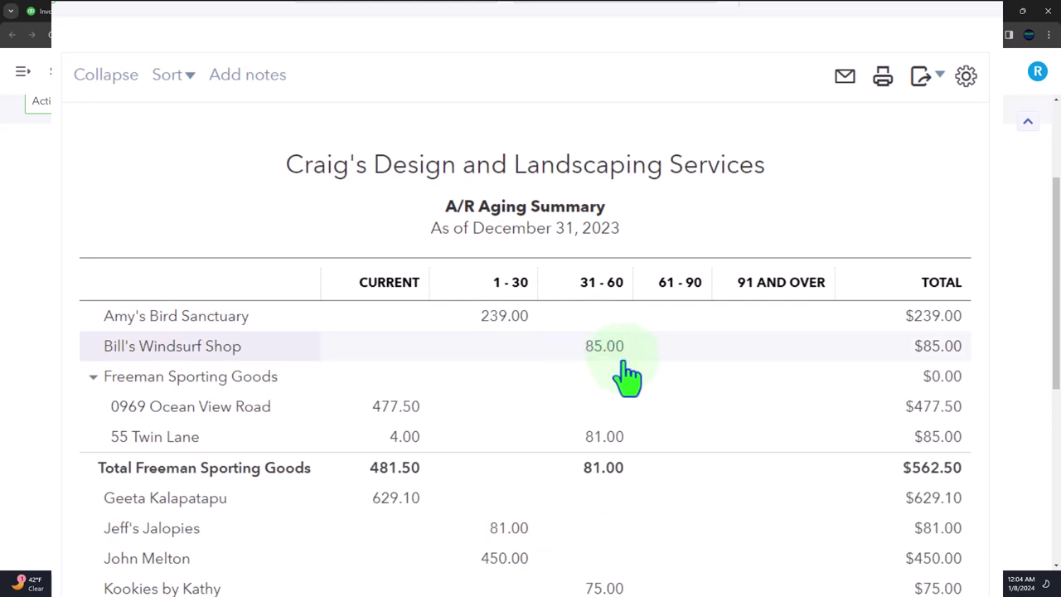
{"action": "left_click", "coordinate": [885, 15]}
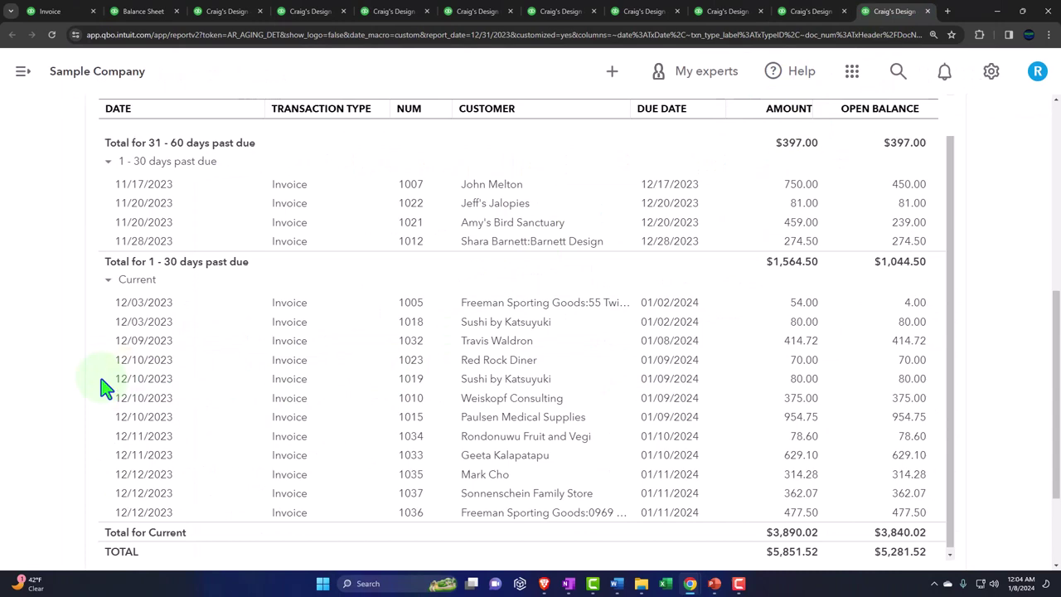
{"action": "scroll", "coordinate": [136, 397], "scroll_direction": "up", "scroll_amount": 3}
{"action": "scroll", "coordinate": [139, 394], "scroll_direction": "up", "scroll_amount": 2}
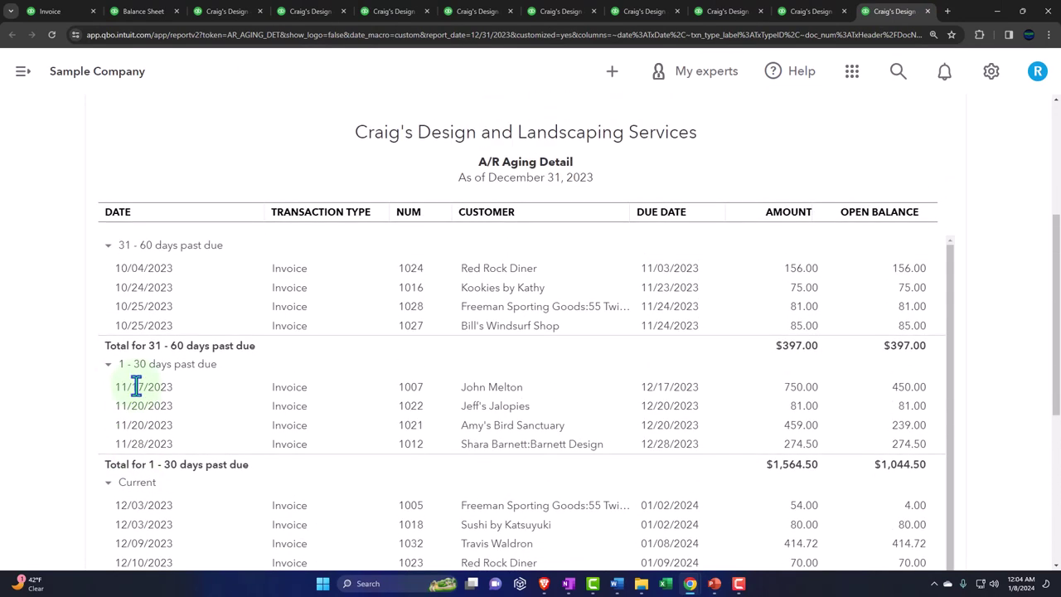
{"action": "left_click", "coordinate": [811, 329]}
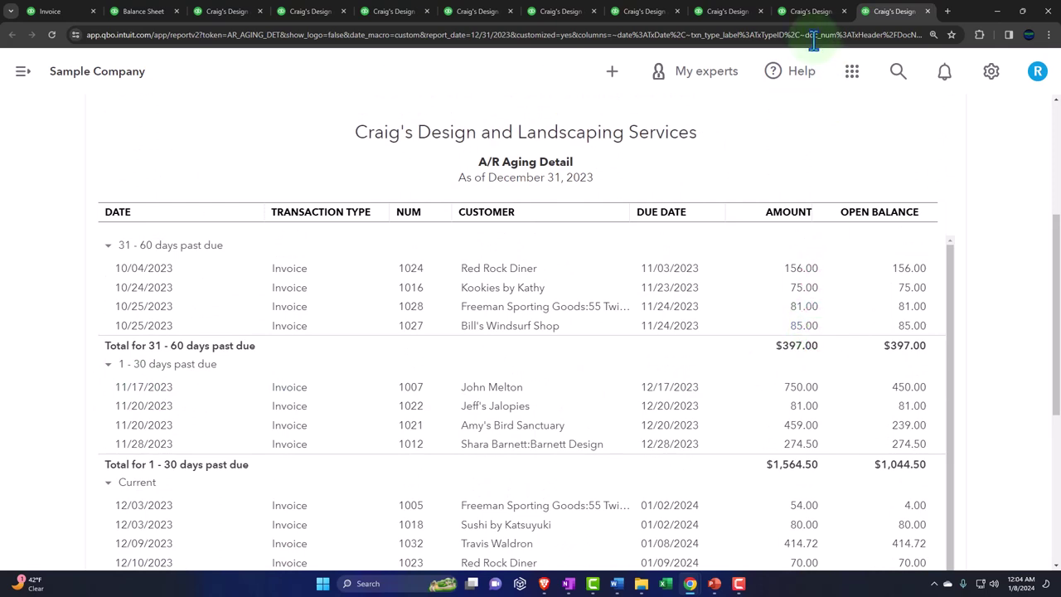
{"action": "left_click", "coordinate": [810, 11]}
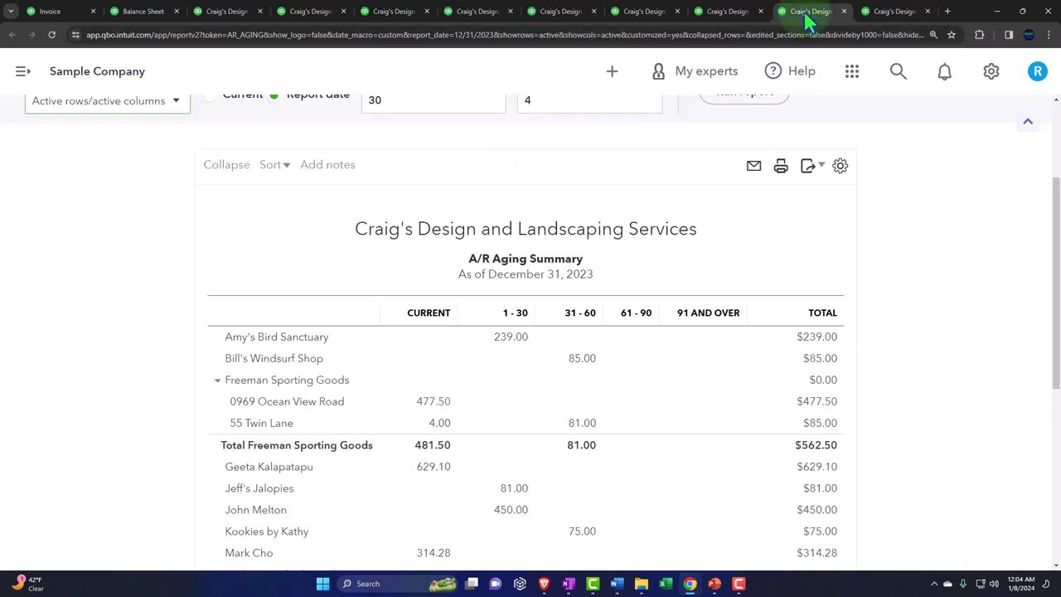
- Drill into Bill's Windsurf Shop's 85.00 in the 31–60 days column
{"action": "left_click", "coordinate": [587, 360]}
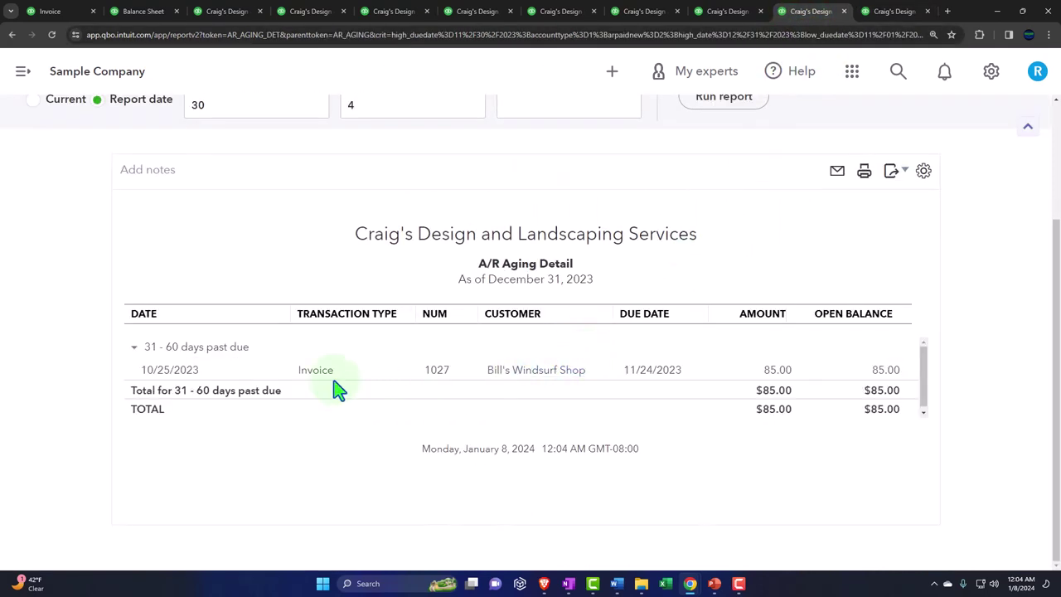
{"action": "scroll", "coordinate": [336, 390], "scroll_direction": "up", "scroll_amount": 3}
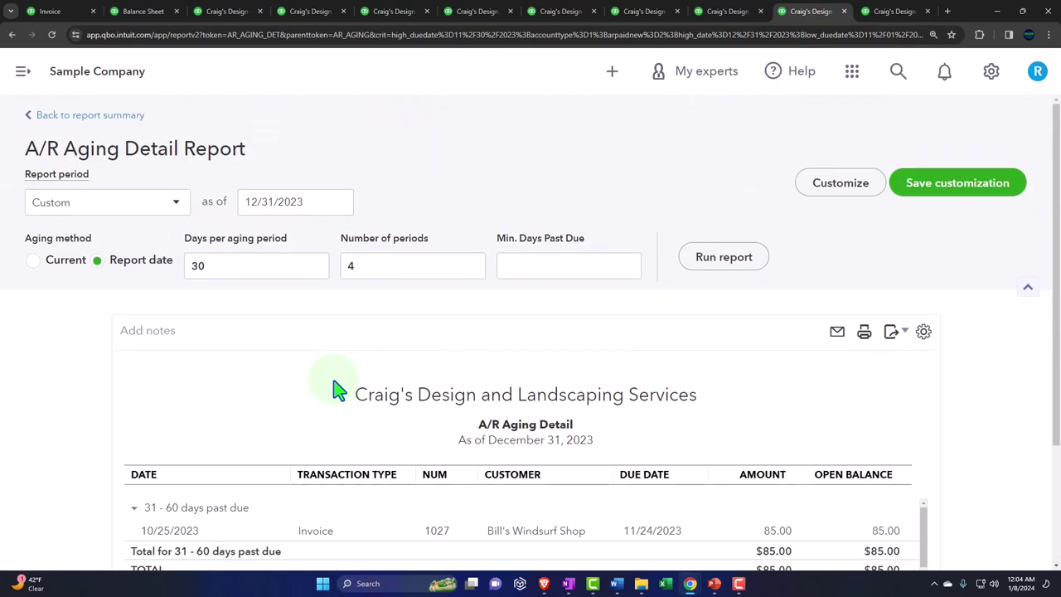
{"action": "left_click", "coordinate": [71, 132]}
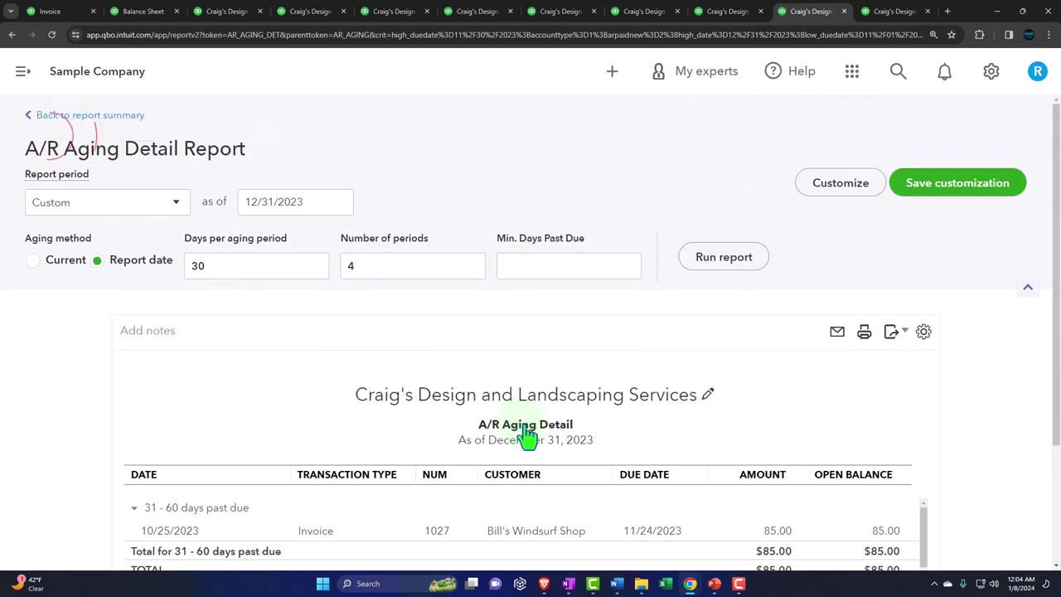
{"action": "scroll", "coordinate": [557, 469], "scroll_direction": "down", "scroll_amount": 2}
- View invoice 1027 behind the 85.00, then return to the summary and the Balance Sheet
{"action": "left_click", "coordinate": [557, 477]}
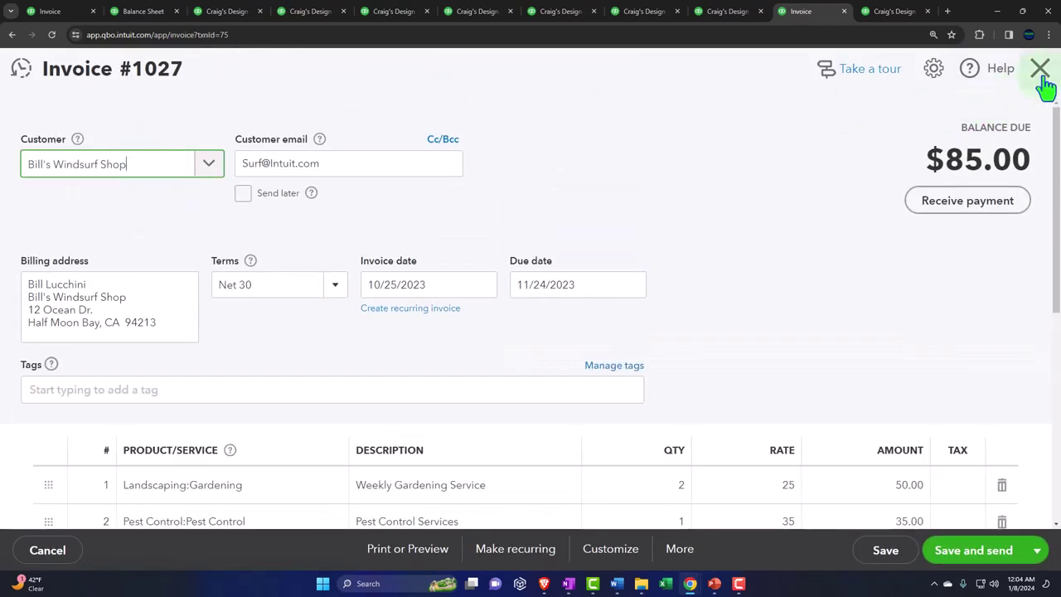
{"action": "left_click", "coordinate": [1041, 70]}
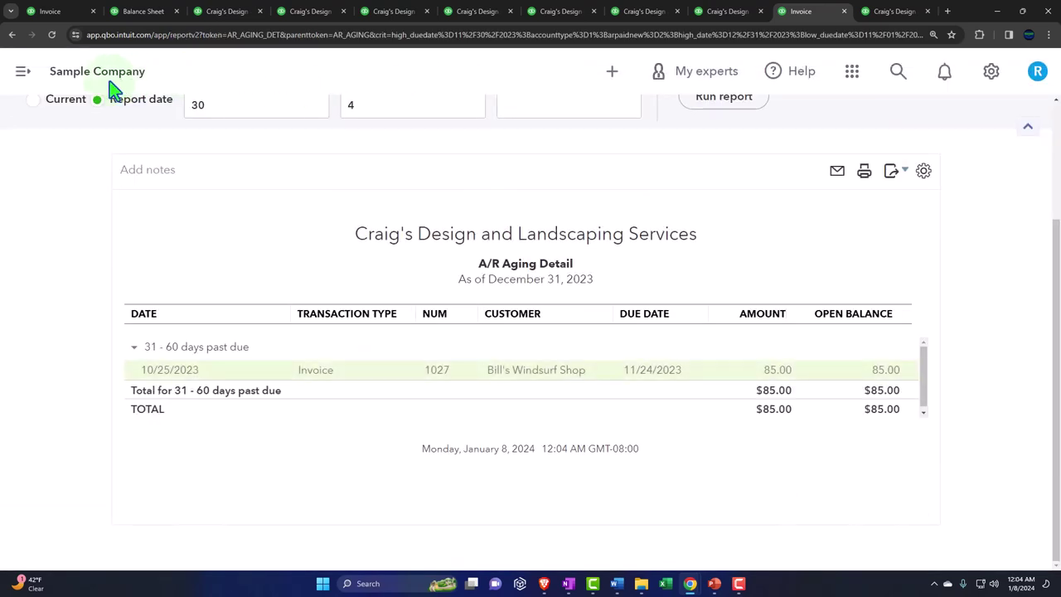
{"action": "left_click", "coordinate": [71, 116]}
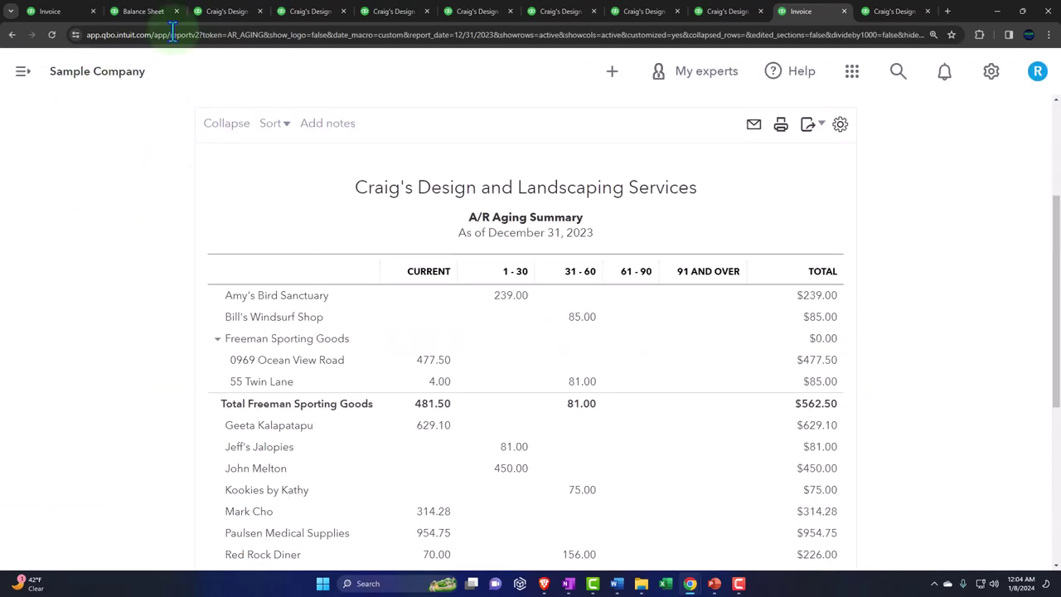
{"action": "left_click", "coordinate": [147, 12]}
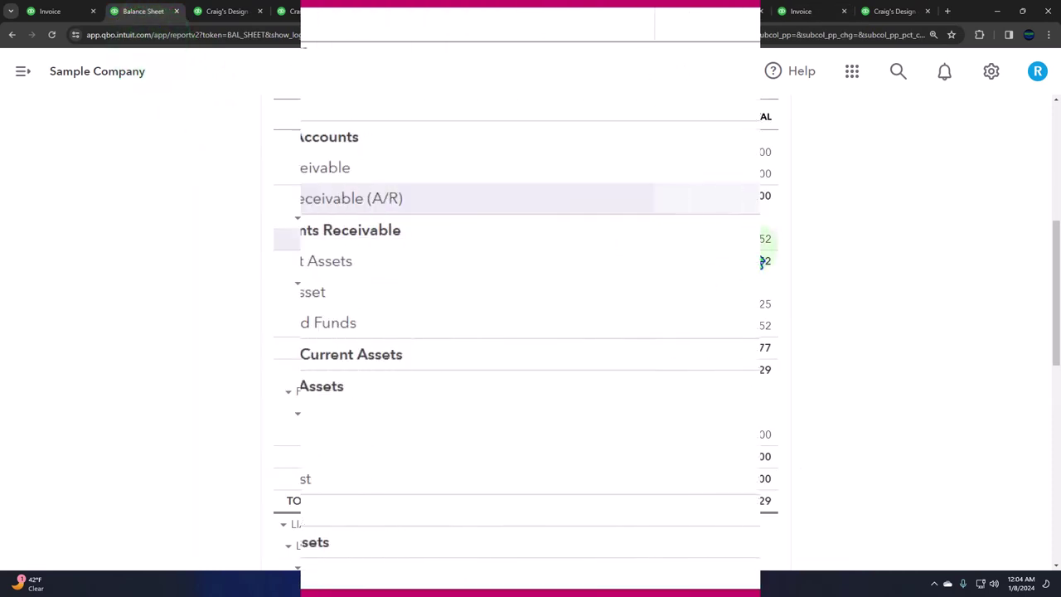